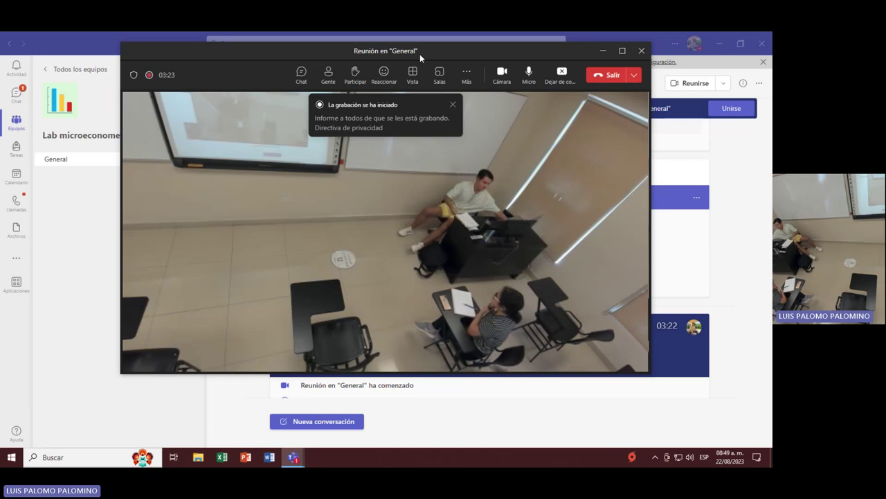
# Dismiss the recording notice and choose Dejar de compartir from the More (…) menu.
pyautogui.click(452, 104)
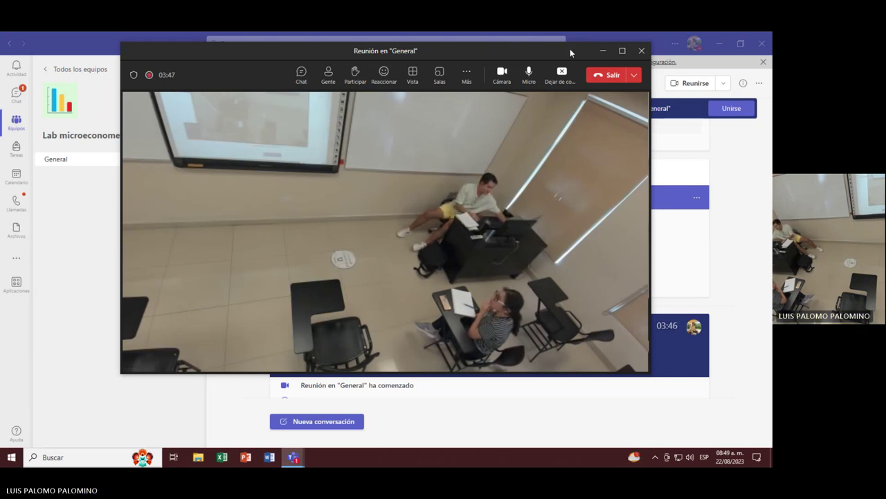
pyautogui.click(467, 75)
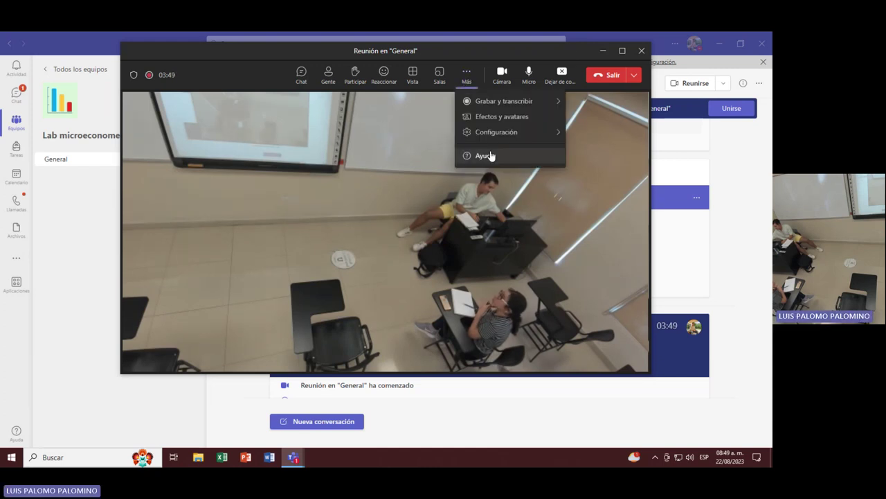
pyautogui.click(561, 74)
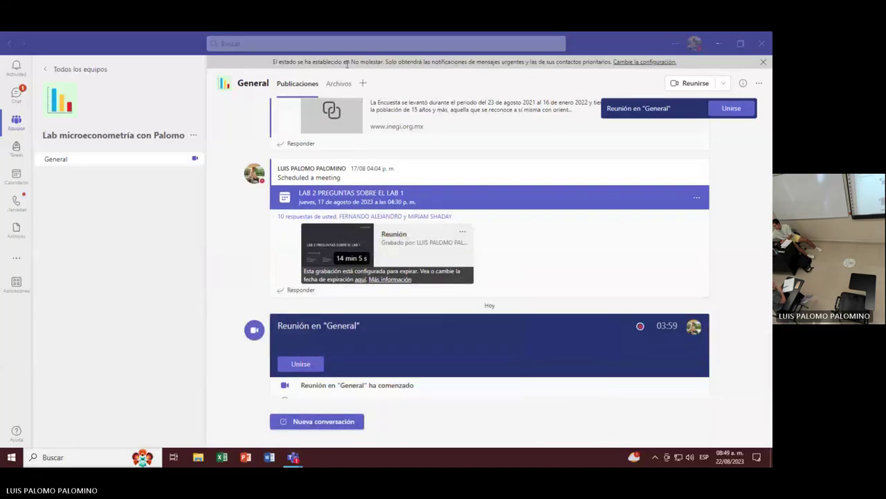
# Download LAB2.docx from the channel's Archivos tab and open Descargas in File Explorer.
pyautogui.click(338, 84)
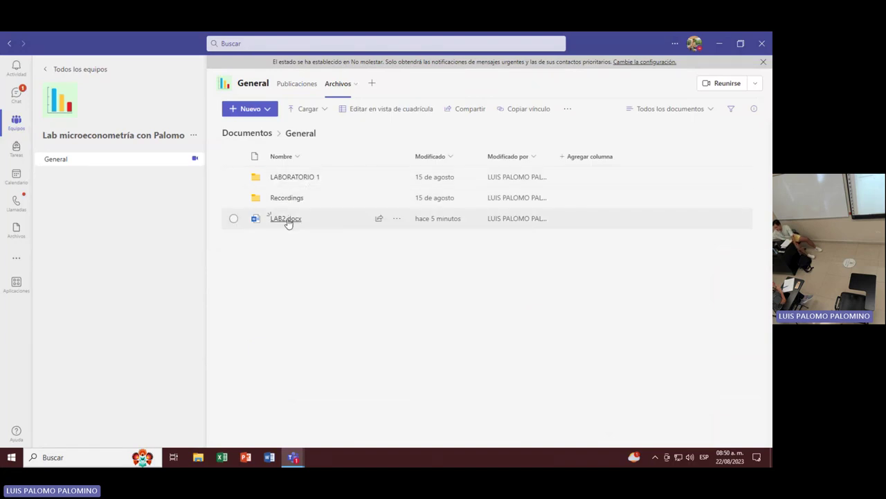
pyautogui.click(396, 219)
pyautogui.click(449, 317)
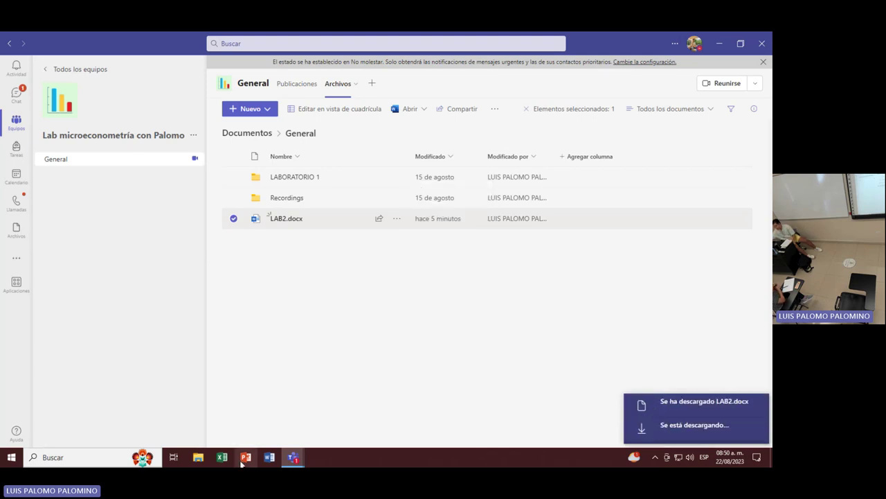
pyautogui.click(198, 457)
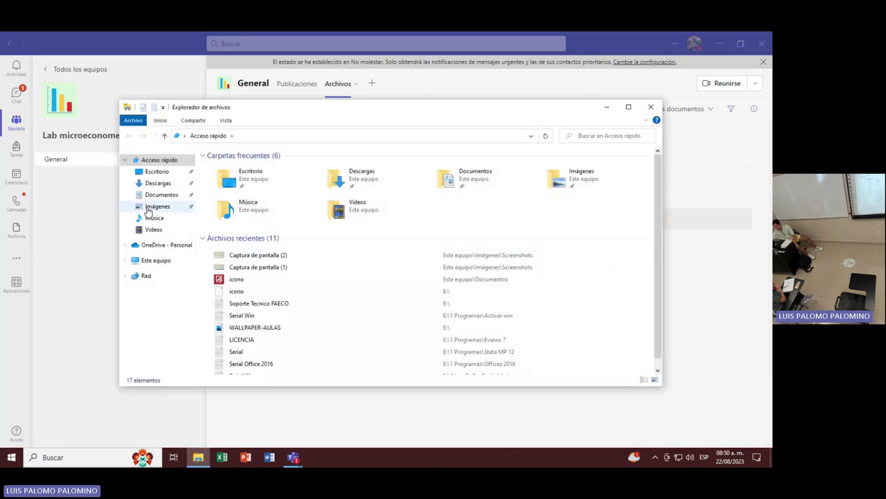
pyautogui.click(159, 183)
# Open LAB2 in Word, dismiss the activation prompt, enable editing, then return to Teams.
pyautogui.doubleClick(249, 181)
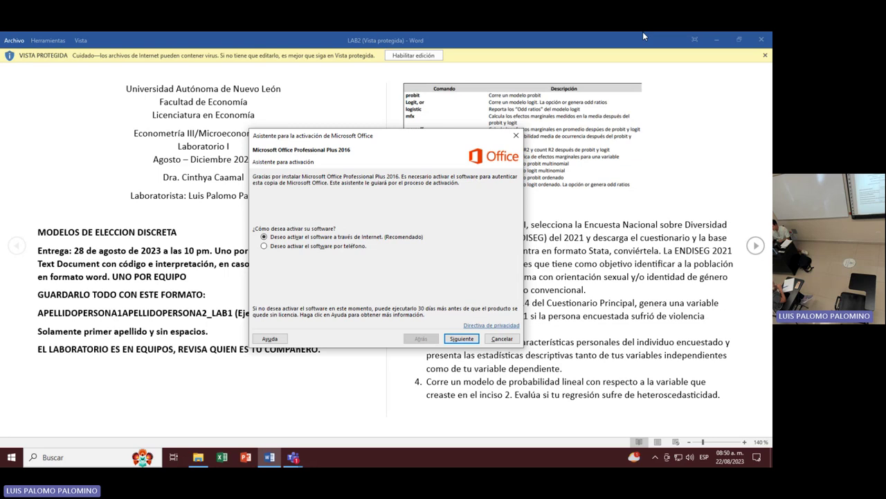
pyautogui.click(516, 135)
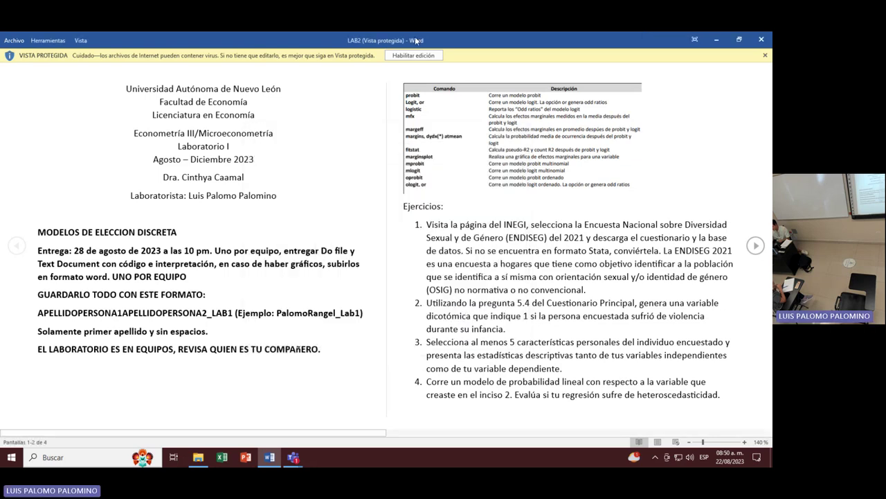
pyautogui.click(413, 55)
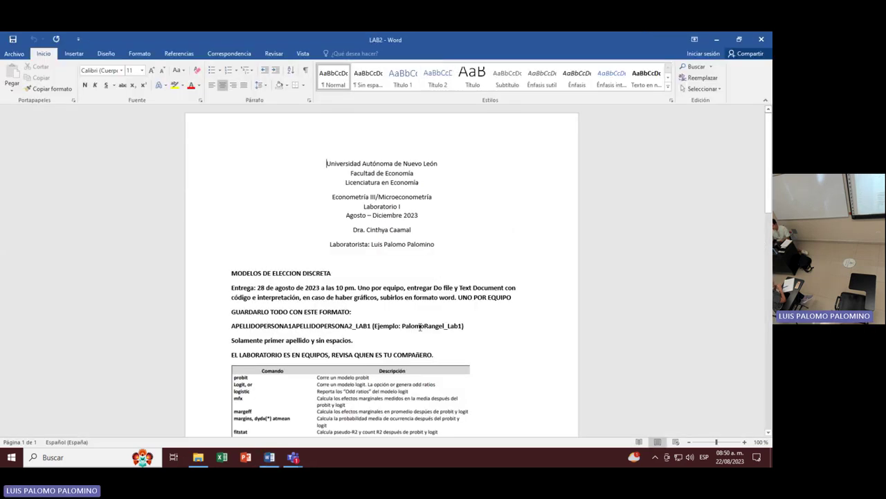
pyautogui.moveTo(294, 459)
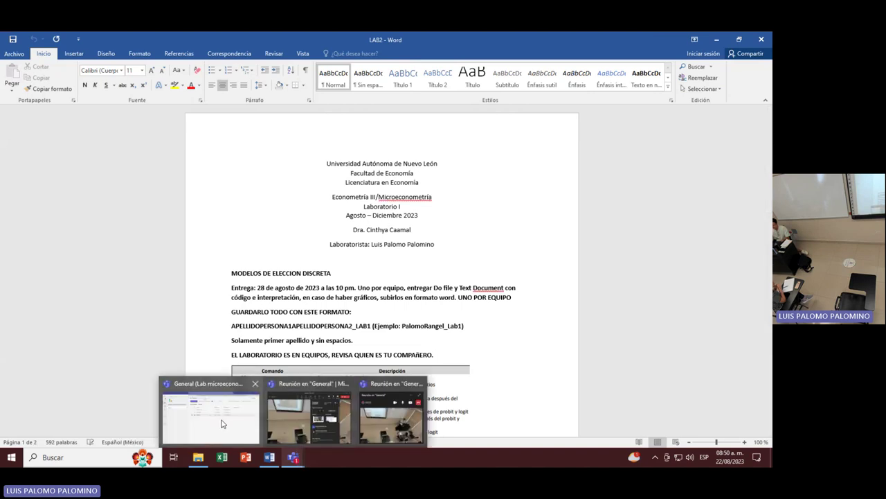
pyautogui.click(260, 409)
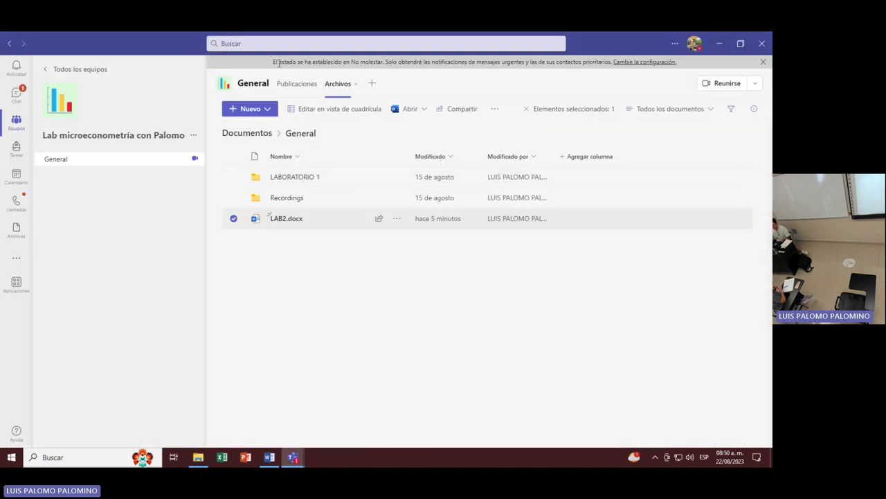
# Cancel out of Editar equipo, then open Administrar equipo for the microeconometrics team.
pyautogui.click(193, 135)
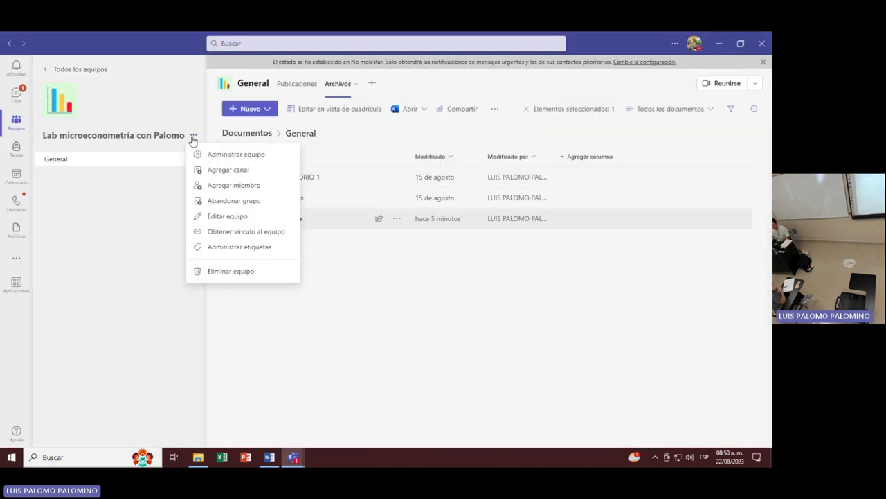
pyautogui.click(235, 217)
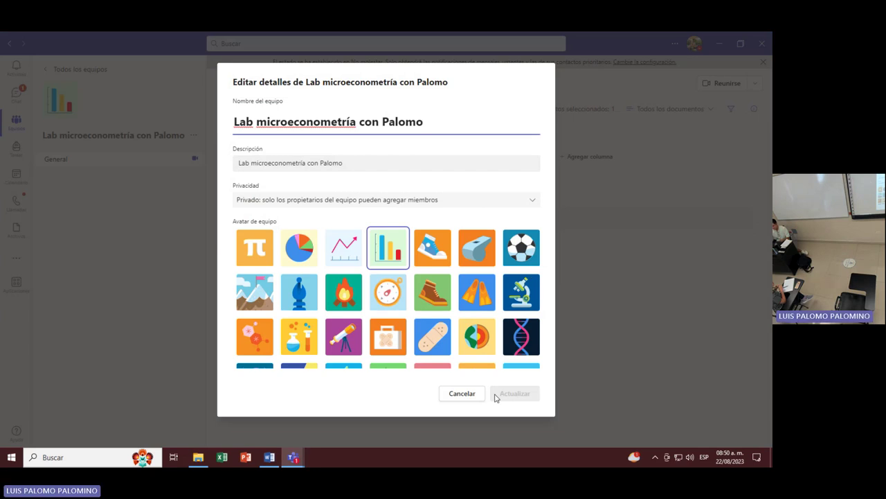
pyautogui.click(462, 394)
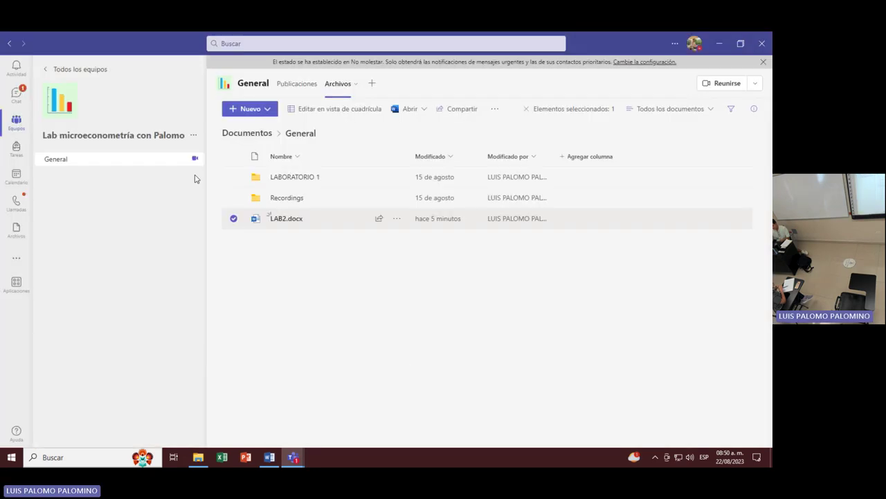
pyautogui.click(194, 138)
pyautogui.click(232, 156)
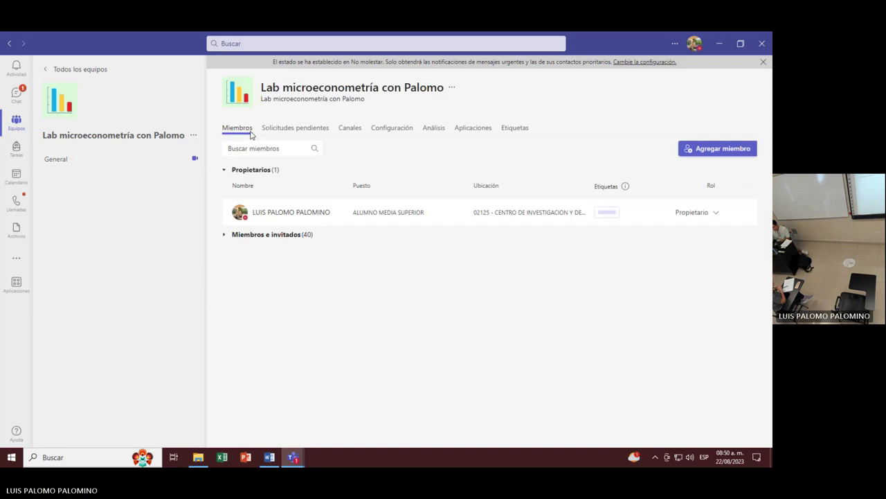
# Expand the Miembros e invitados (40) section and scroll through it.
pyautogui.click(256, 236)
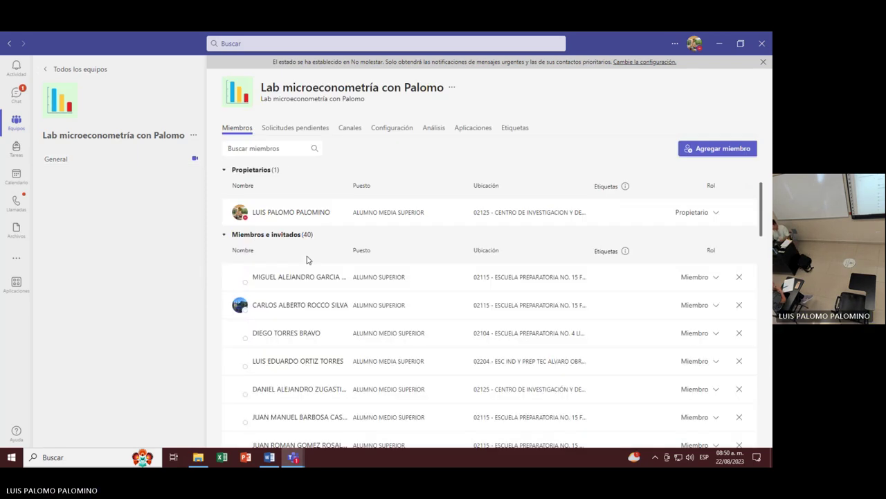
pyautogui.scroll(-3, 308, 260)
pyautogui.scroll(2, 496, 302)
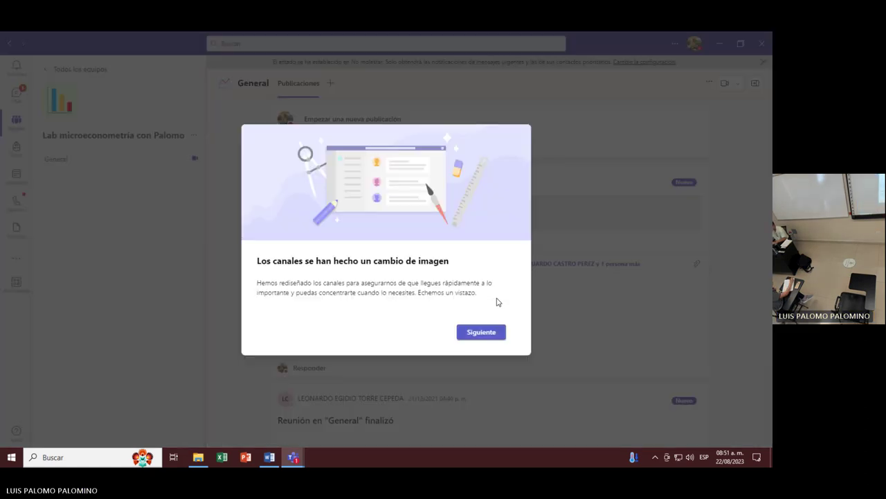
pyautogui.click(476, 331)
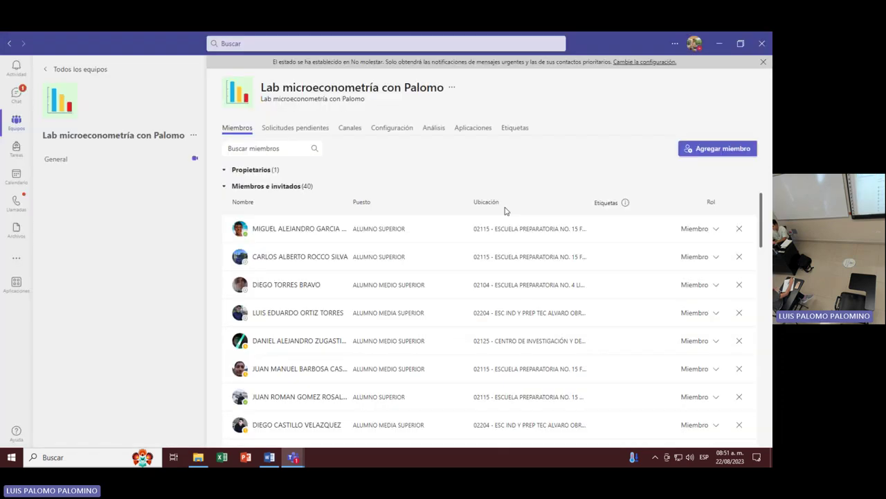
pyautogui.scroll(-1, 440, 228)
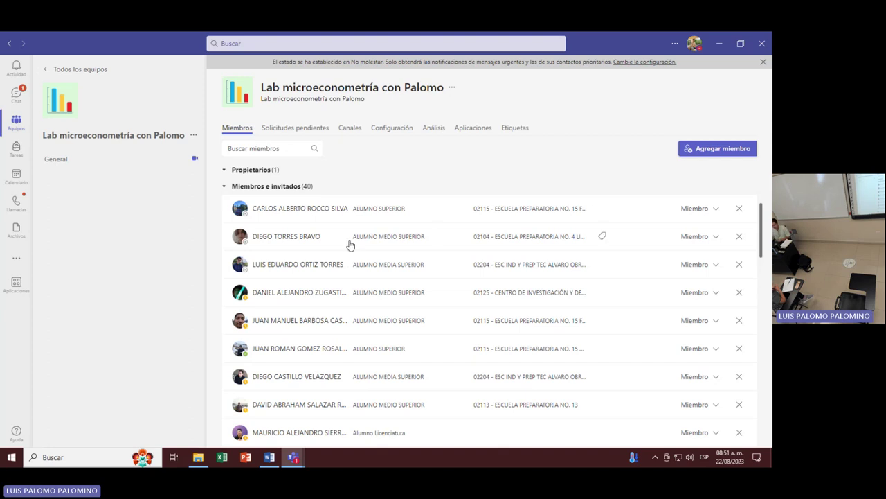
pyautogui.scroll(-2, 351, 248)
pyautogui.moveTo(351, 250)
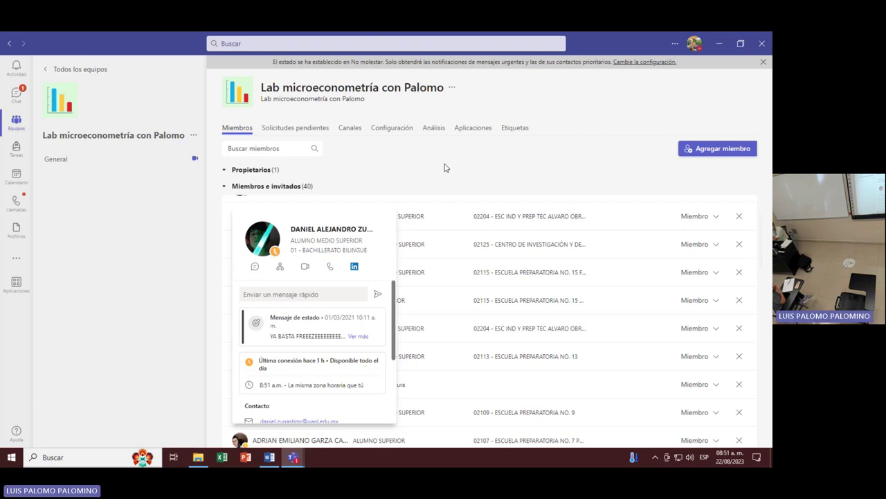
pyautogui.scroll(-2, 239, 270)
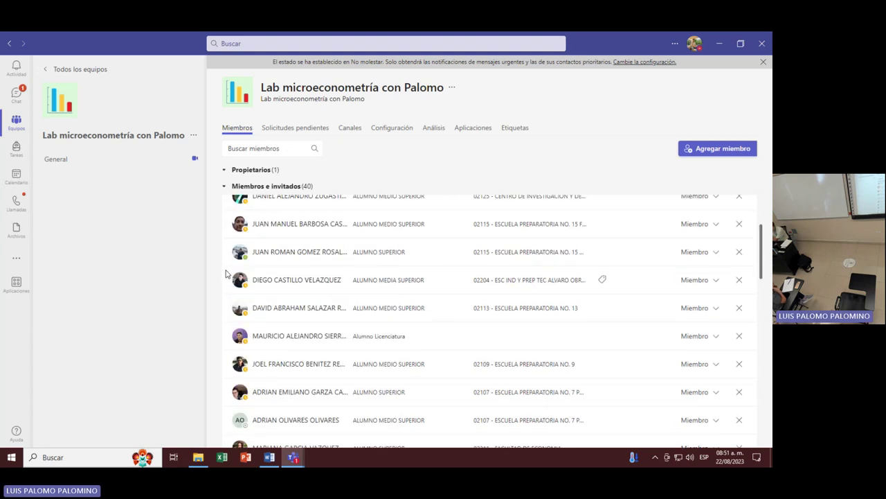
pyautogui.scroll(3, 228, 272)
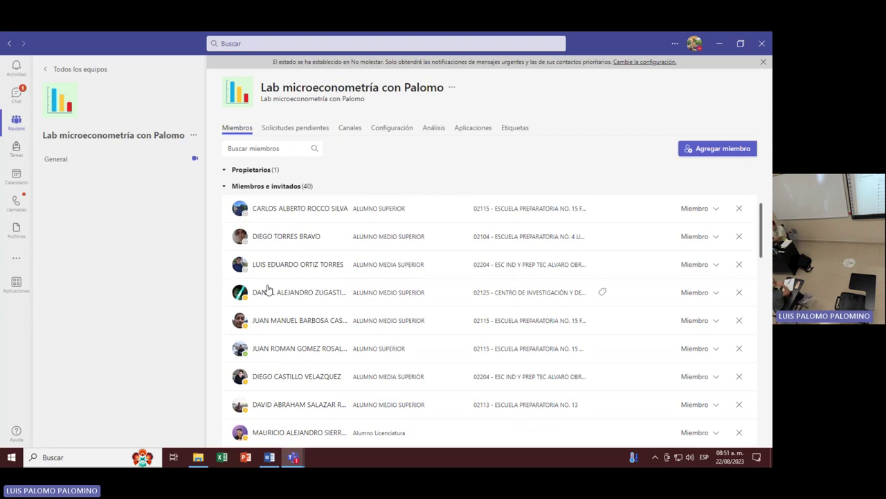
pyautogui.moveTo(268, 291)
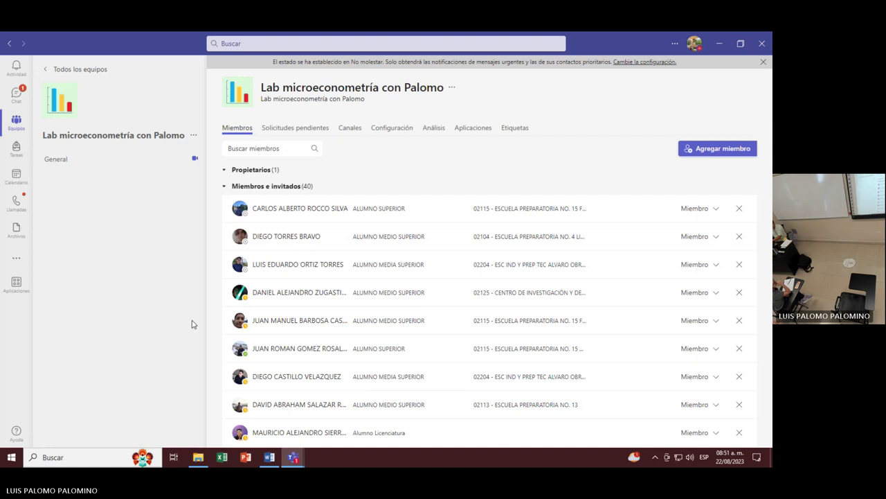
pyautogui.scroll(-2, 344, 275)
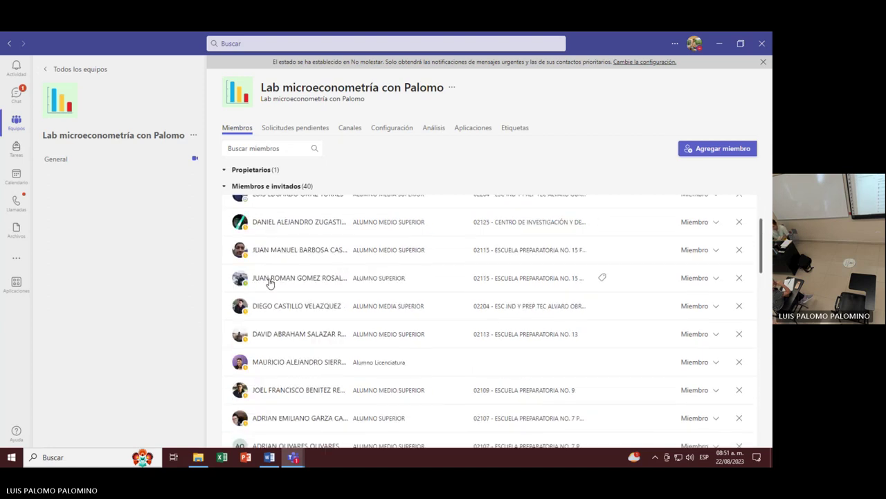
pyautogui.scroll(1, 270, 283)
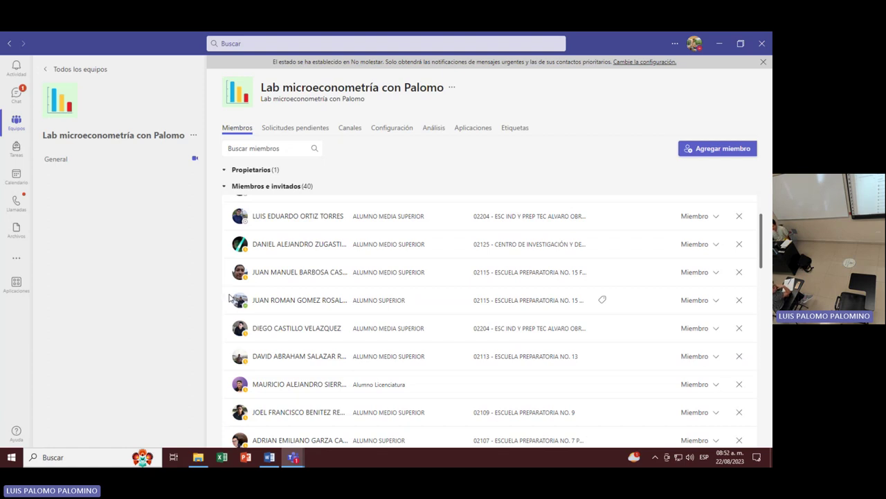
pyautogui.scroll(-5, 249, 299)
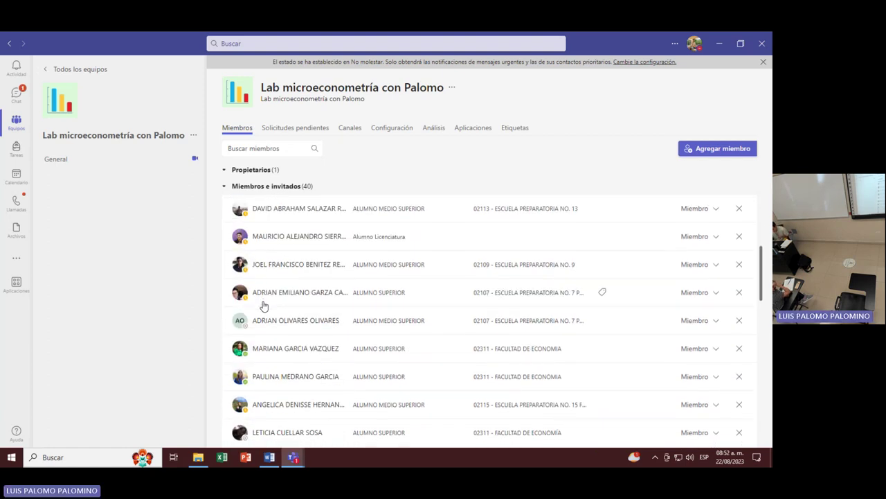
pyautogui.scroll(-5, 260, 302)
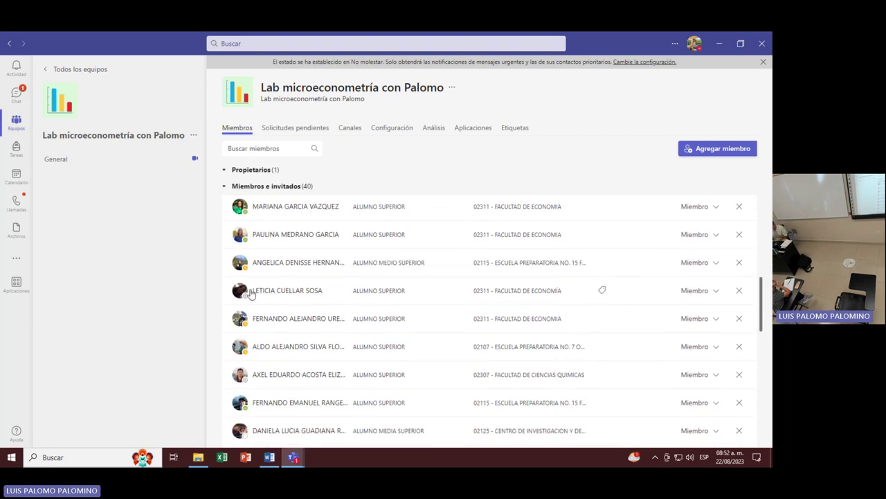
# Scroll the team's member list and open members' profile cards, then return to all teams.
pyautogui.click(251, 293)
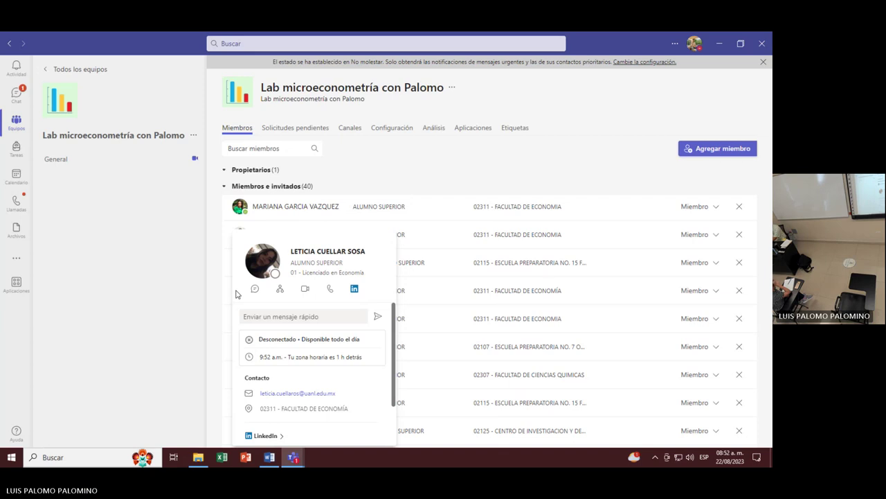
pyautogui.click(175, 236)
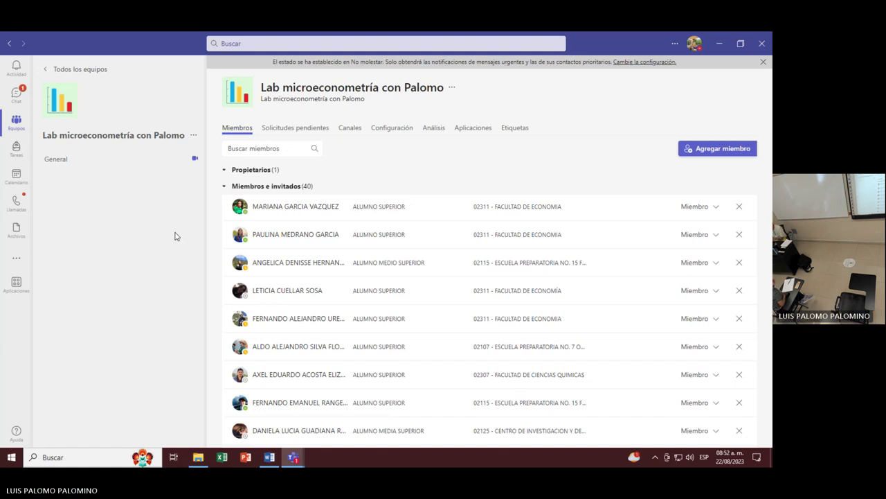
pyautogui.scroll(-2, 220, 288)
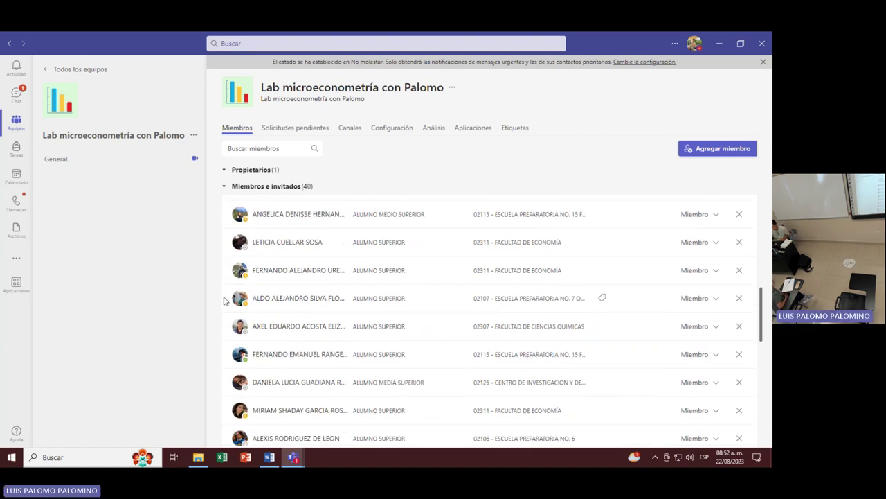
pyautogui.scroll(-4, 224, 301)
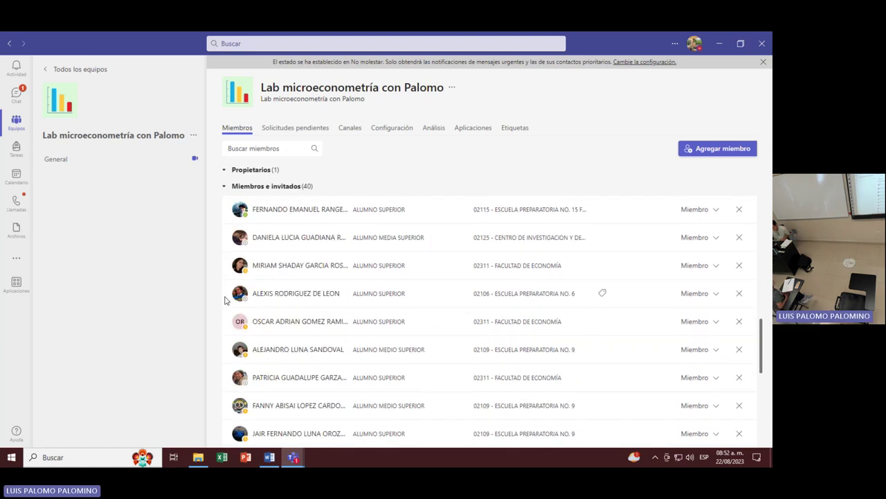
pyautogui.scroll(-3, 224, 301)
pyautogui.scroll(-6, 225, 301)
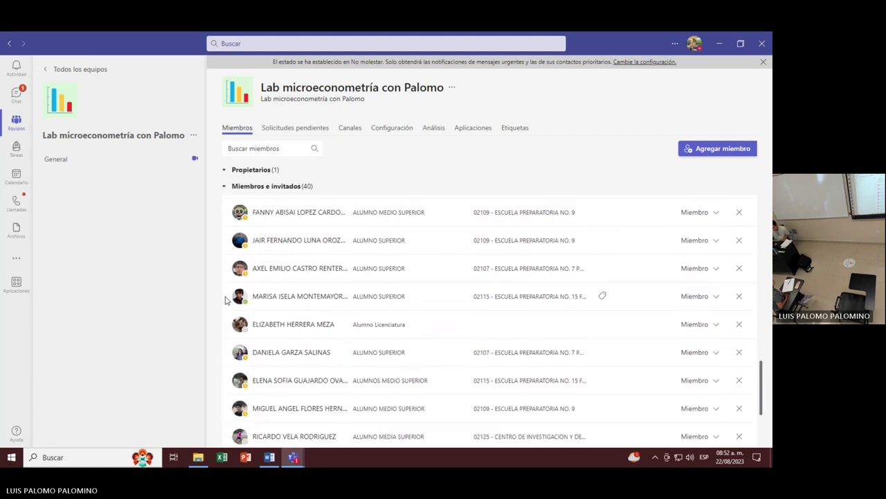
pyautogui.scroll(-1, 224, 300)
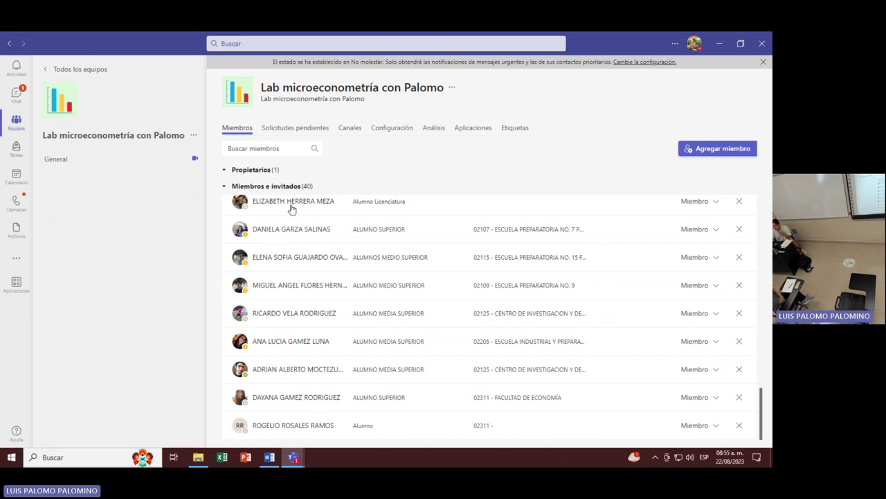
pyautogui.click(277, 228)
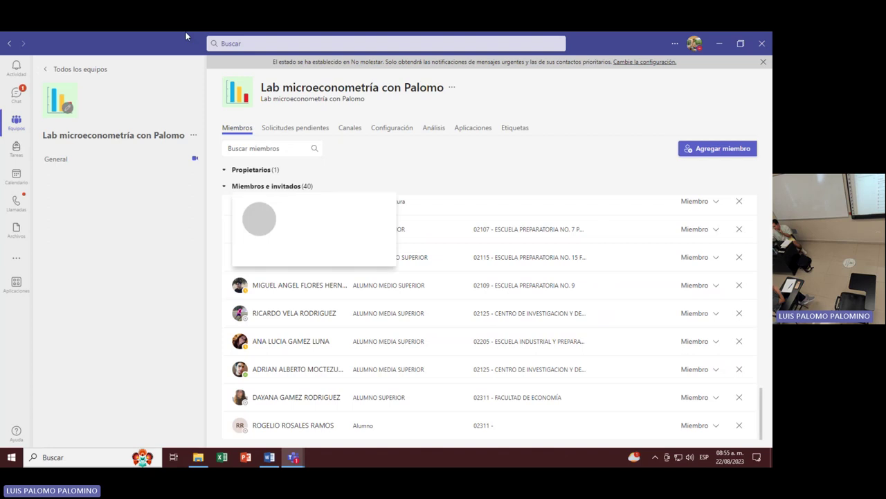
pyautogui.click(79, 70)
# Bring the LAB2 Word document forward and scroll to its Stata command table and ENDISEG 2021 exercises.
pyautogui.click(263, 454)
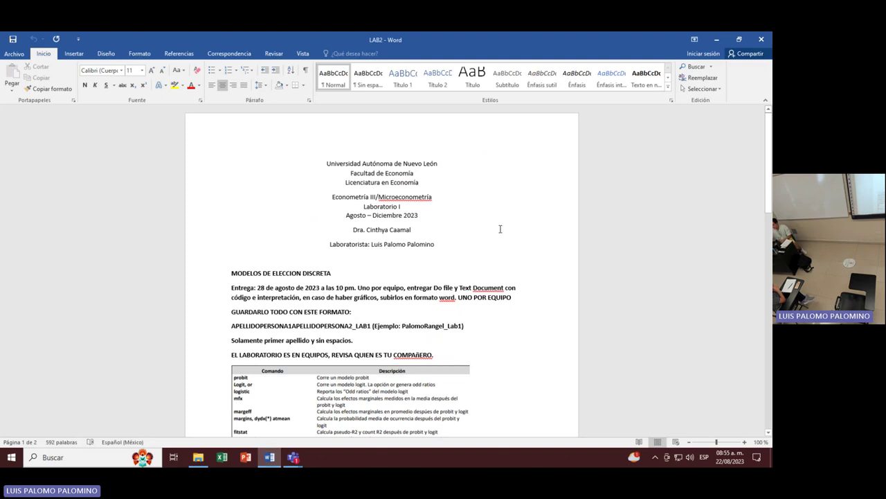
pyautogui.scroll(-2, 381, 291)
pyautogui.scroll(1, 447, 218)
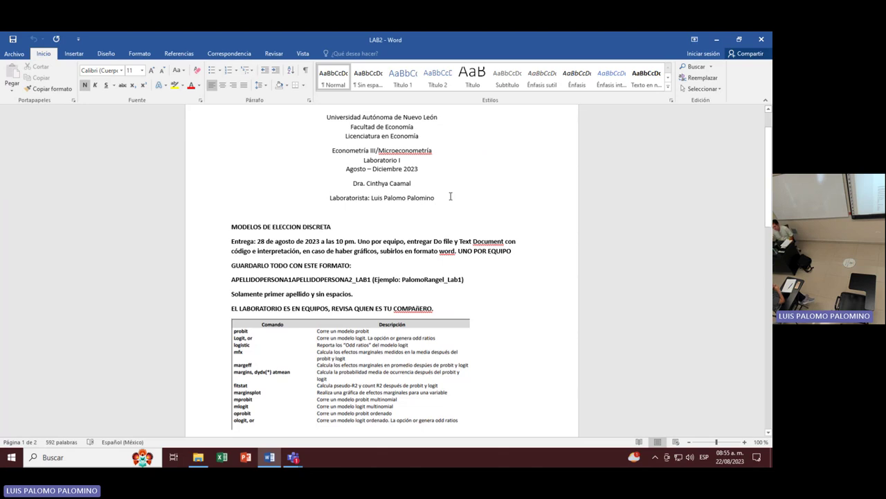
pyautogui.scroll(-2, 450, 197)
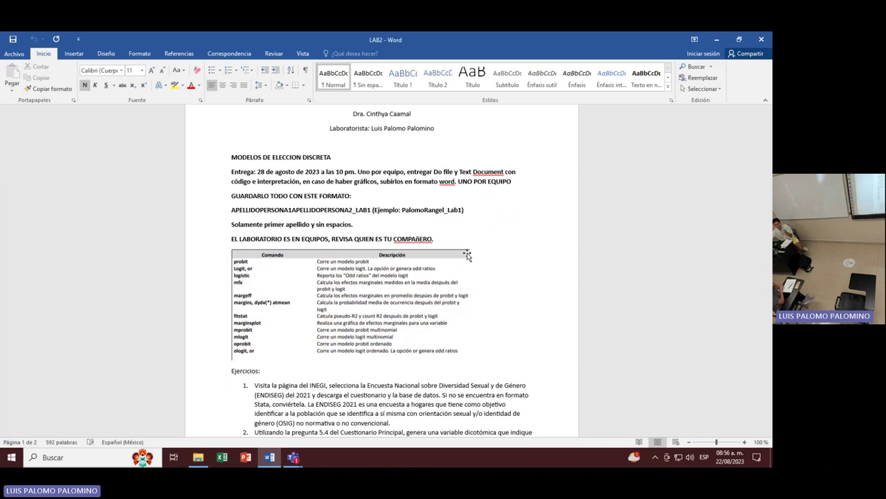
pyautogui.scroll(-1, 487, 232)
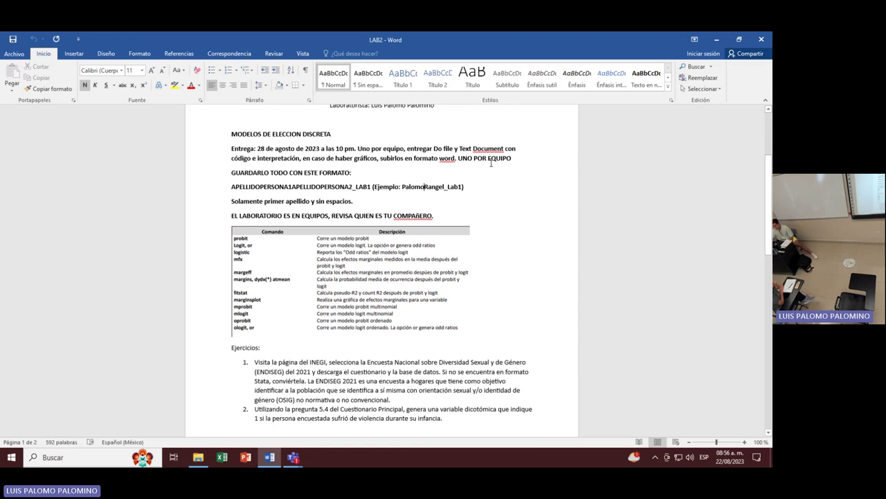
pyautogui.scroll(-2, 252, 140)
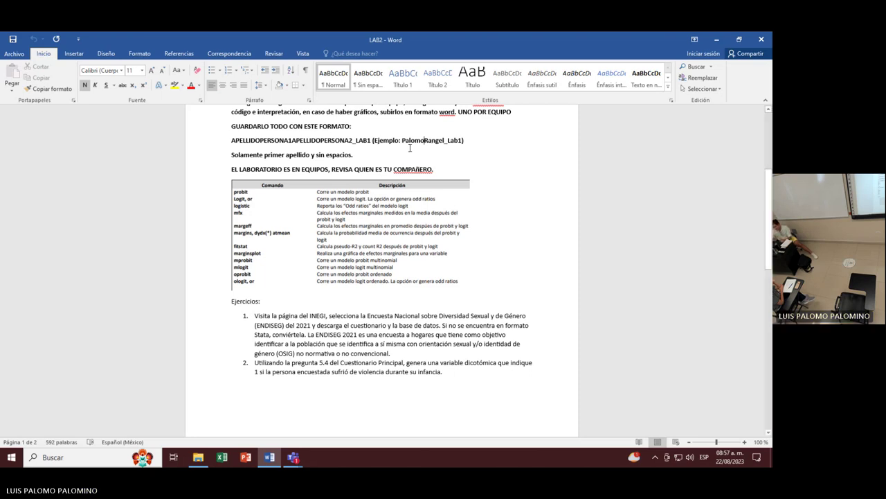
pyautogui.scroll(-1, 371, 151)
pyautogui.scroll(-1, 371, 151)
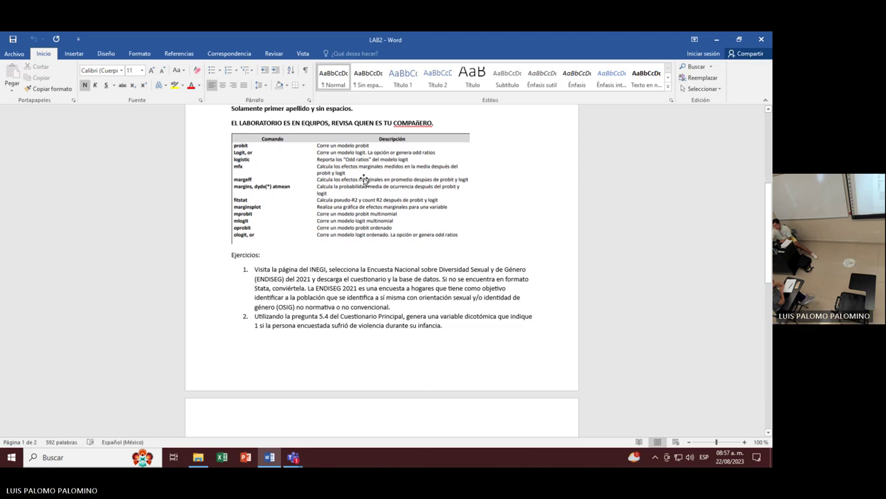
pyautogui.scroll(-5, 513, 261)
pyautogui.scroll(3, 514, 261)
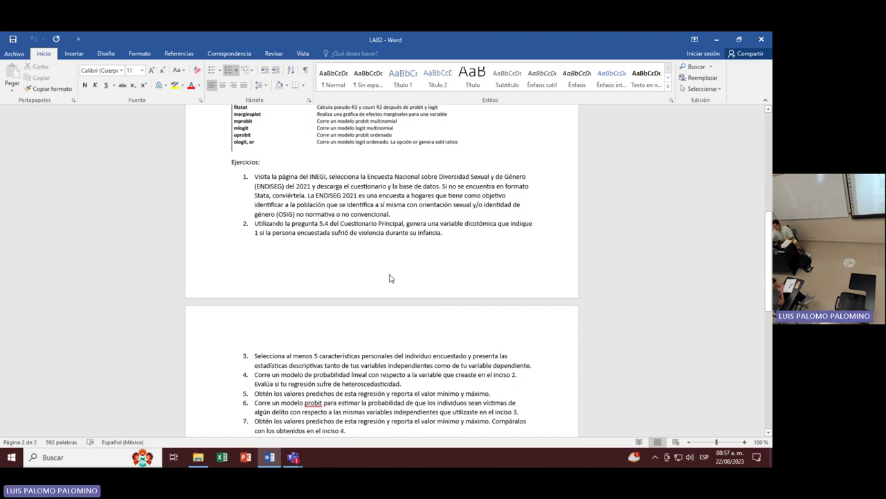
# Launch Chrome from Start, search 'endiseg 2021', and open INEGI's survey page.
pyautogui.click(11, 457)
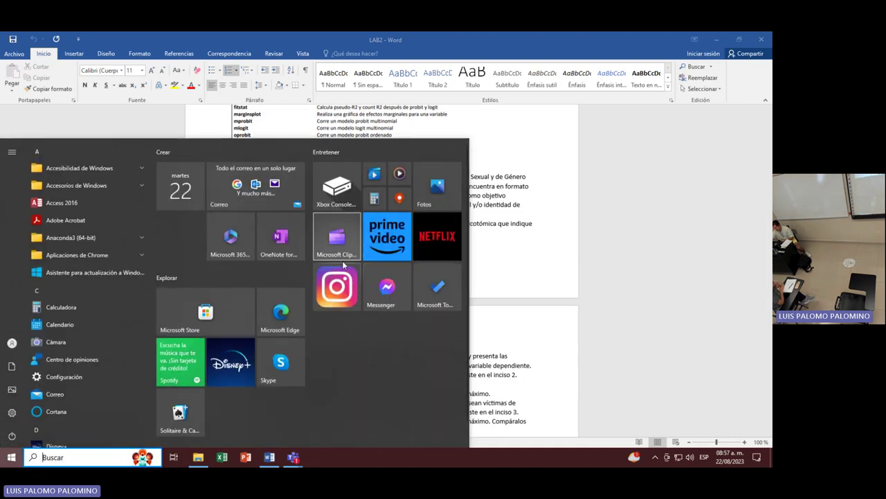
pyautogui.scroll(-5, 69, 341)
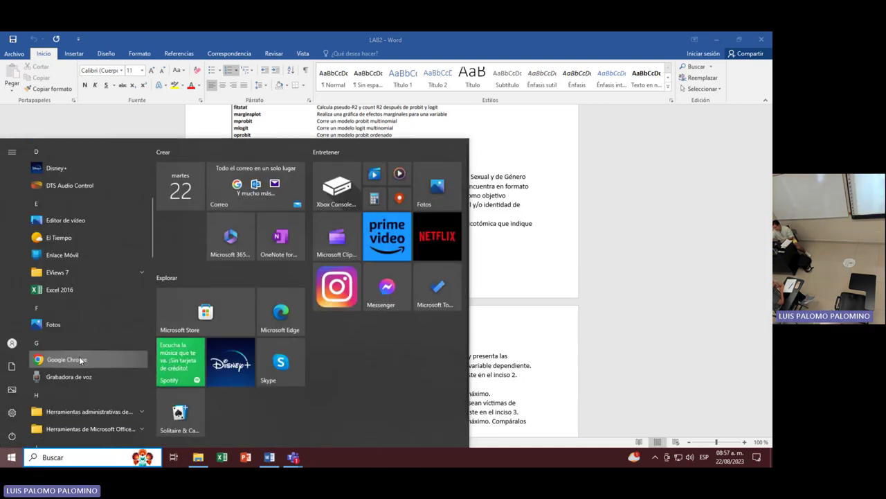
pyautogui.click(66, 359)
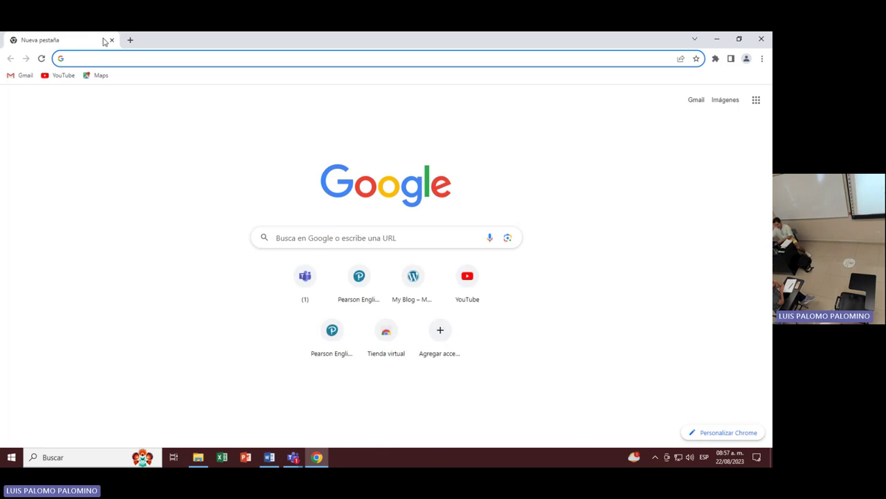
pyautogui.write('endiseg 2021')
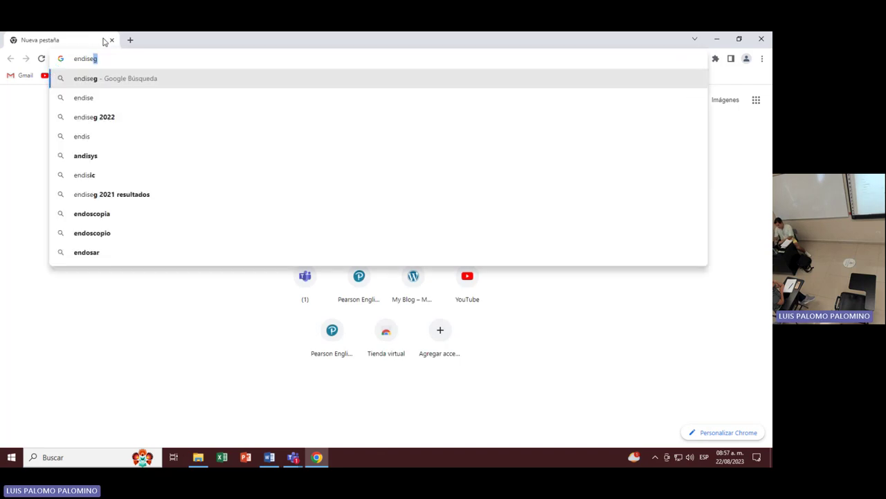
pyautogui.press('Return')
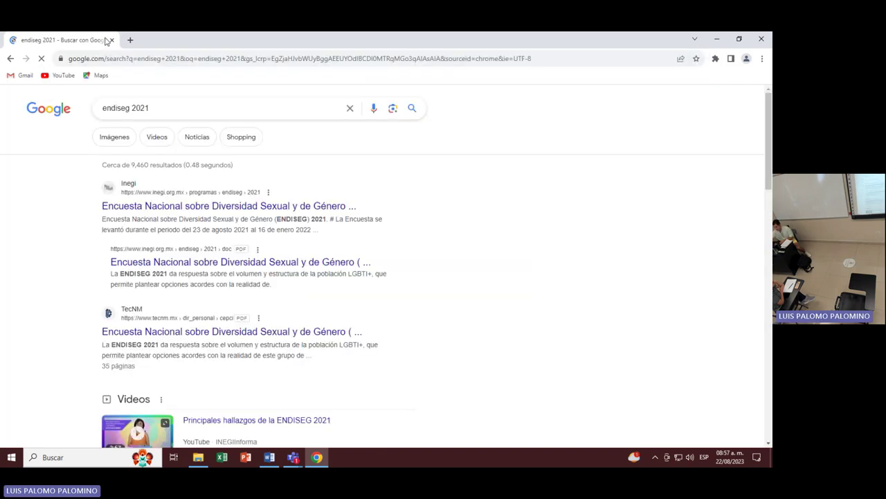
pyautogui.click(227, 210)
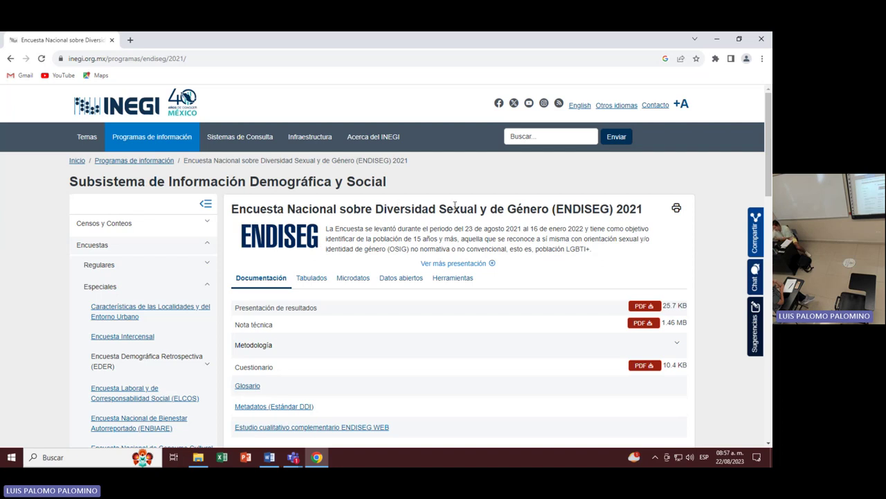
# Download endiseg_2021_bd_csv.zip and endiseg_2021_fd_pdf.zip from the Microdatos tab.
pyautogui.scroll(-1, 516, 223)
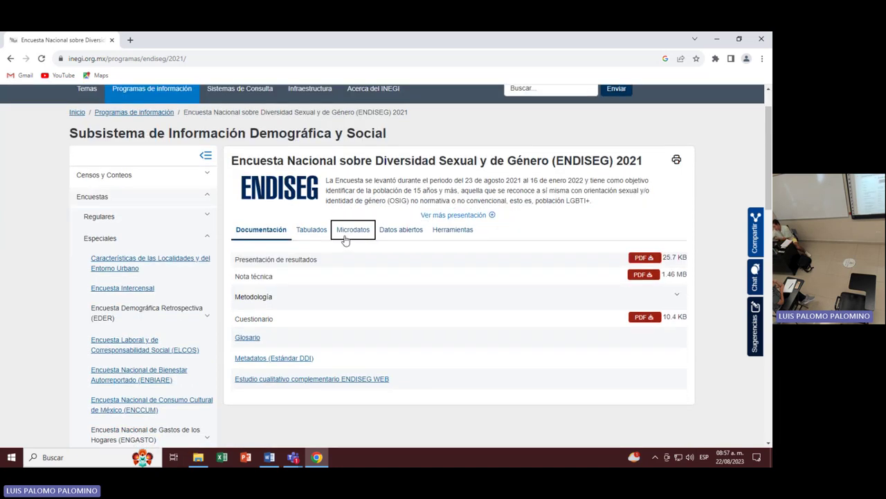
pyautogui.click(347, 238)
pyautogui.scroll(-1, 516, 254)
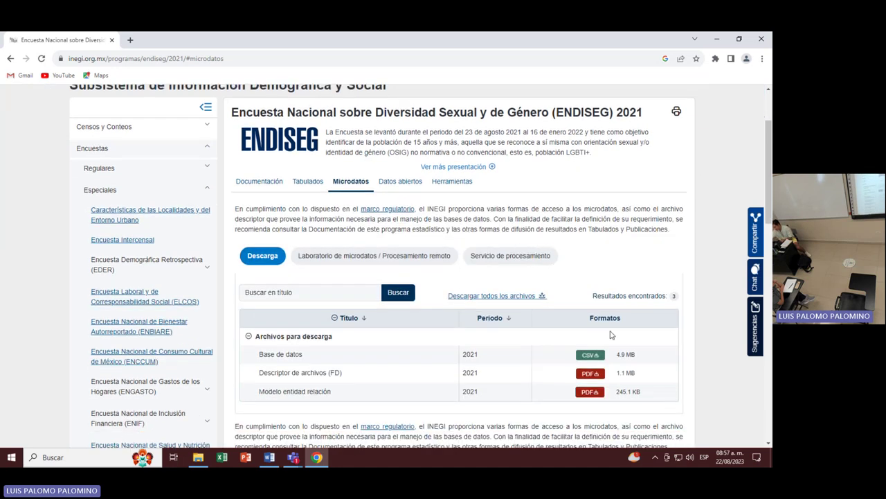
pyautogui.click(591, 356)
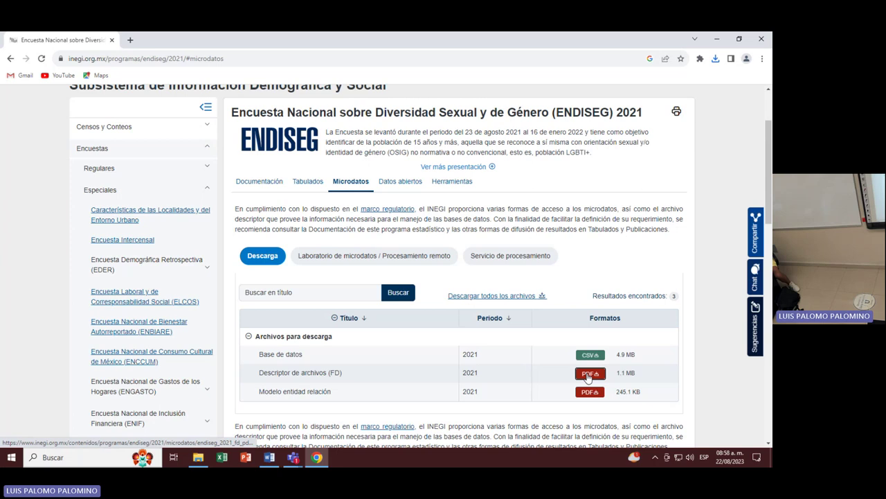
pyautogui.click(588, 375)
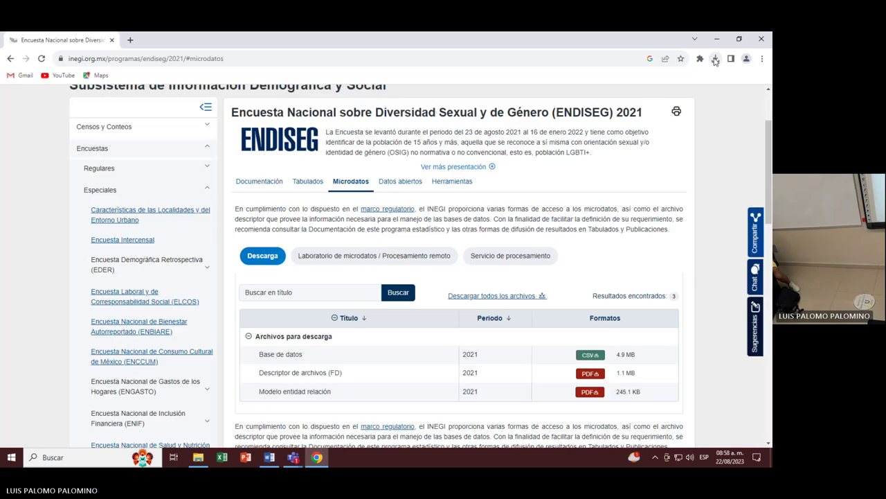
pyautogui.click(716, 59)
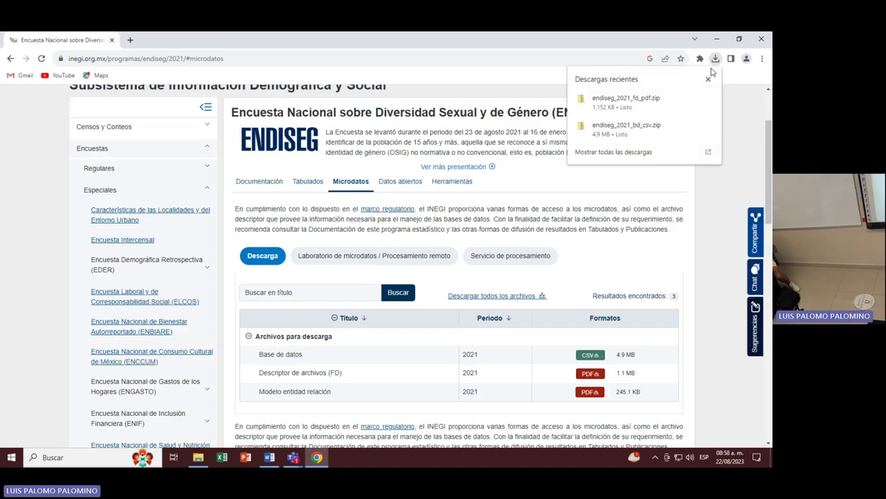
# Open the endiseg_2021_bd_csv archive and inspect its TMODULO, TSDEM and TVIVIENDA tables.
pyautogui.click(638, 135)
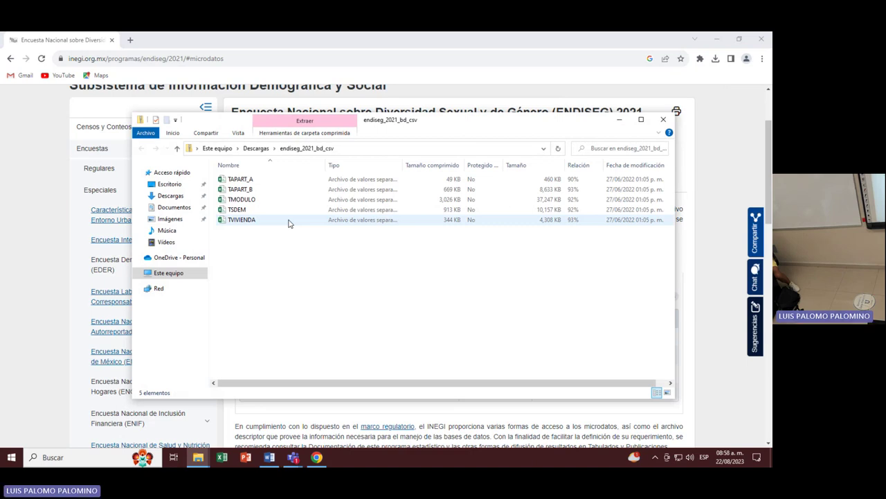
pyautogui.click(243, 201)
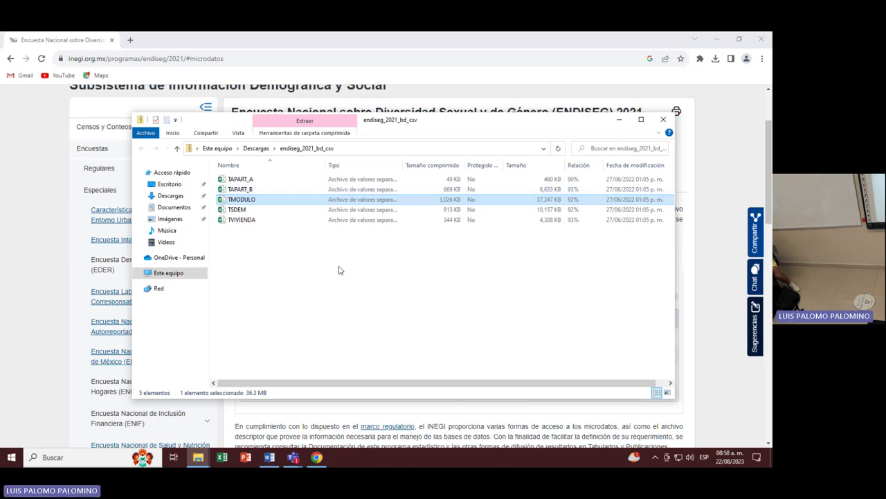
pyautogui.moveTo(281, 244); pyautogui.dragTo(261, 252)
pyautogui.click(262, 253)
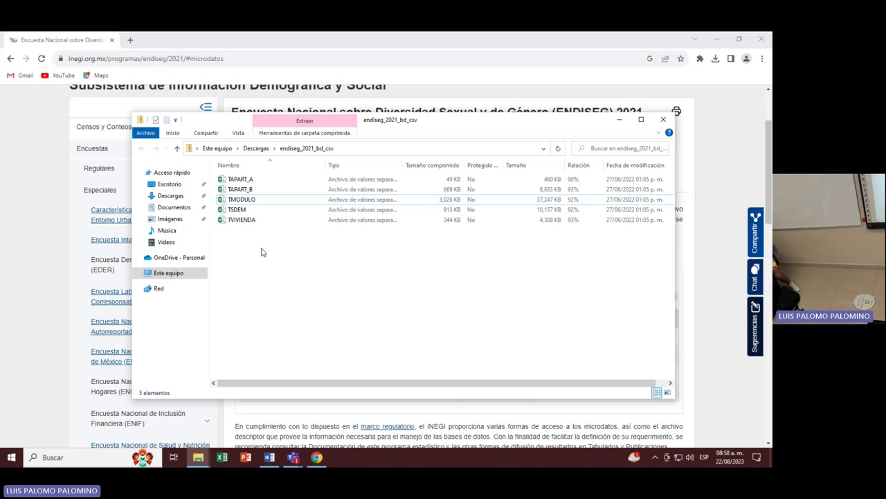
pyautogui.click(620, 122)
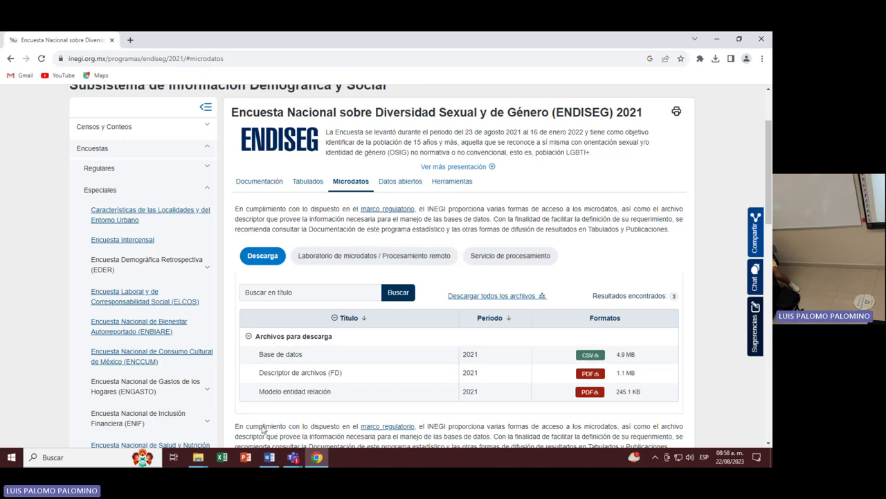
pyautogui.click(199, 457)
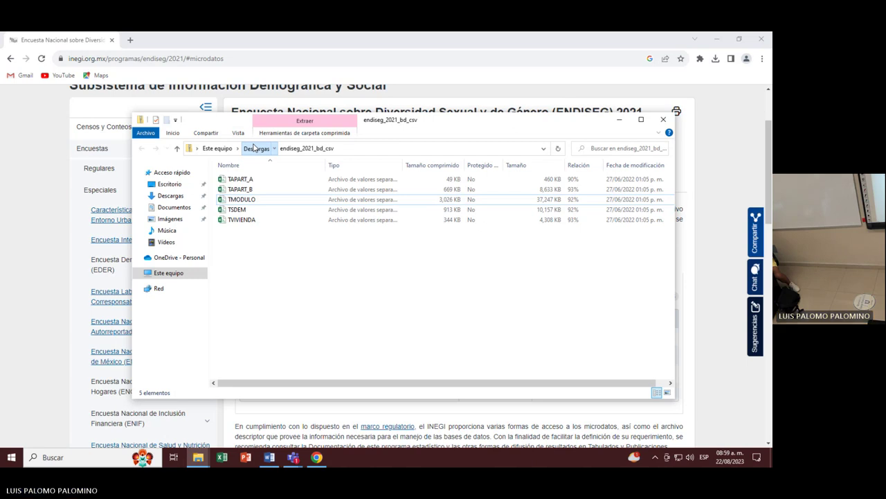
# Back in Descargas, open endiseg_2021_fd_pdf and its descriptor spreadsheet with Excel 2016.
pyautogui.click(255, 148)
pyautogui.click(276, 193)
pyautogui.doubleClick(277, 195)
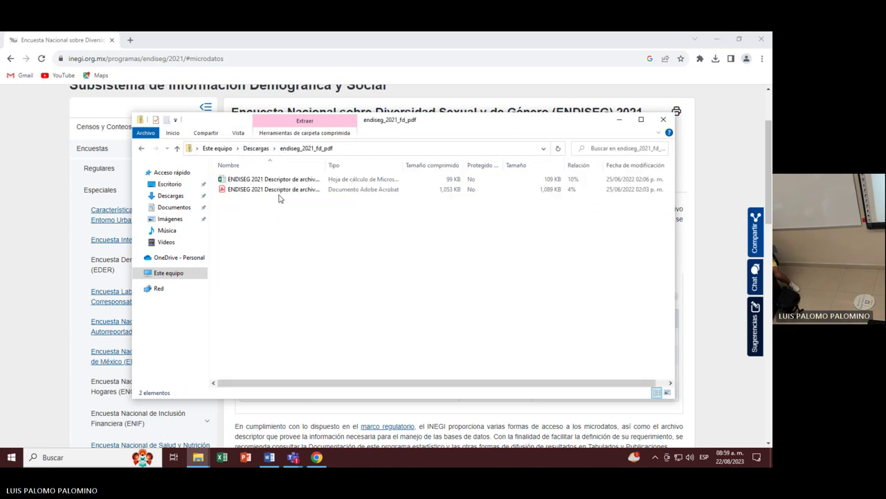
pyautogui.click(336, 182)
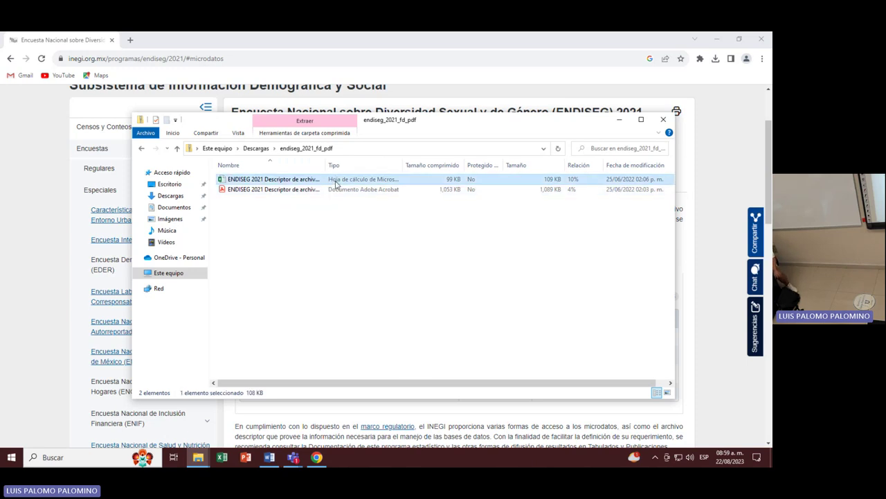
pyautogui.doubleClick(335, 182)
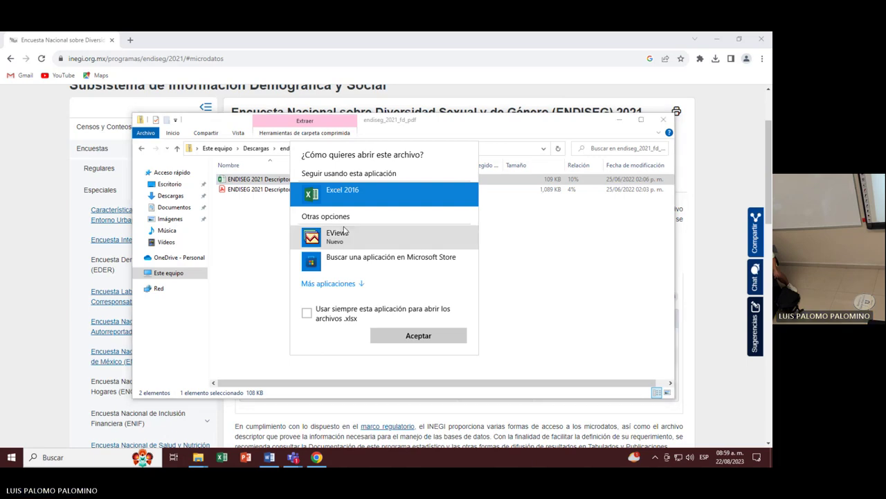
# Open the descriptor workbook in Excel 2016 and select TVIVIENDA's question, variable-name and code cells.
pyautogui.click(415, 337)
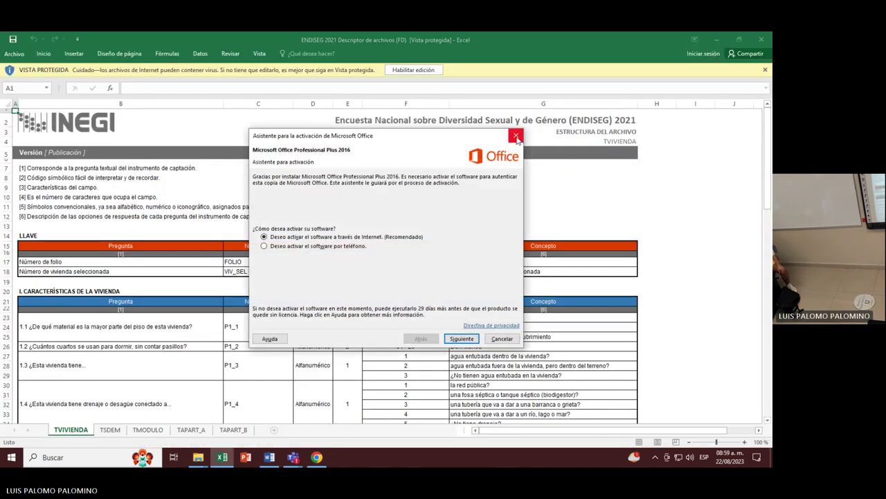
pyautogui.click(515, 136)
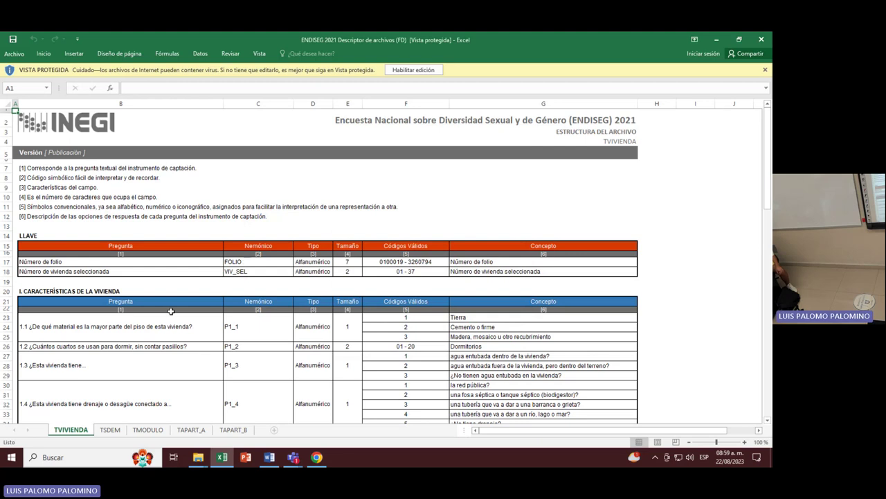
pyautogui.moveTo(167, 325); pyautogui.dragTo(173, 419)
pyautogui.moveTo(261, 326); pyautogui.dragTo(273, 415)
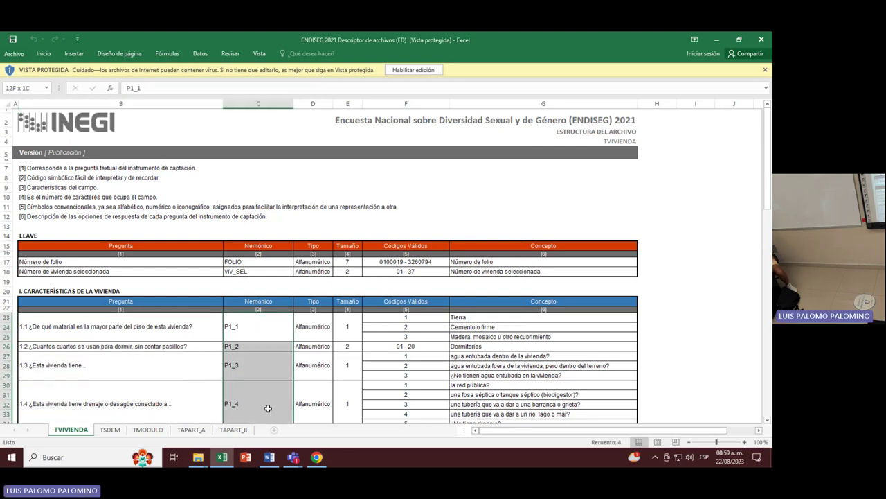
pyautogui.click(258, 365)
pyautogui.scroll(-4, 253, 305)
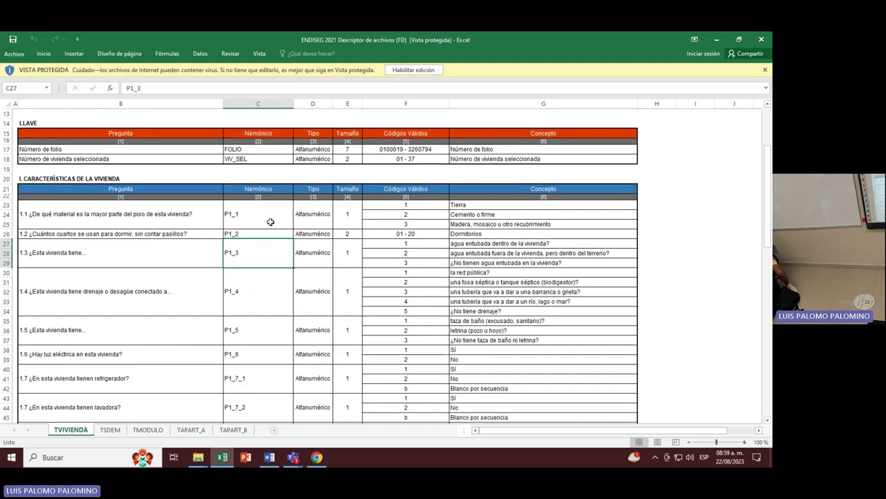
pyautogui.moveTo(417, 205); pyautogui.dragTo(416, 395)
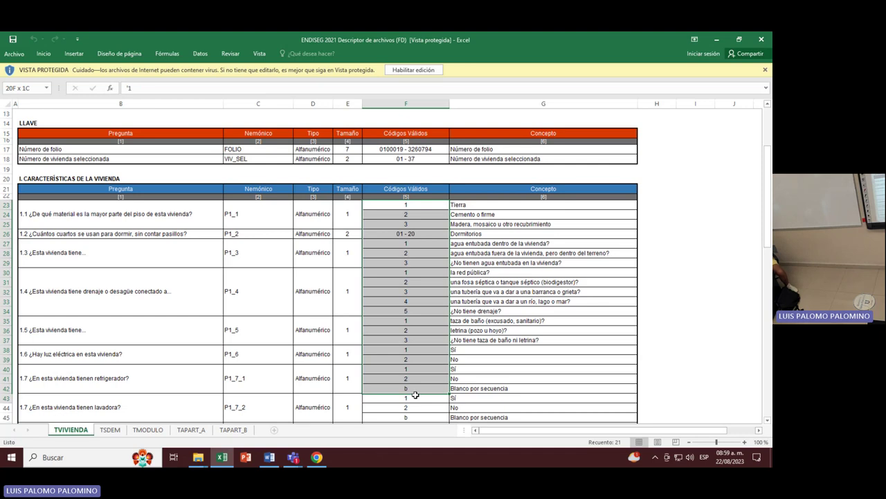
pyautogui.click(258, 330)
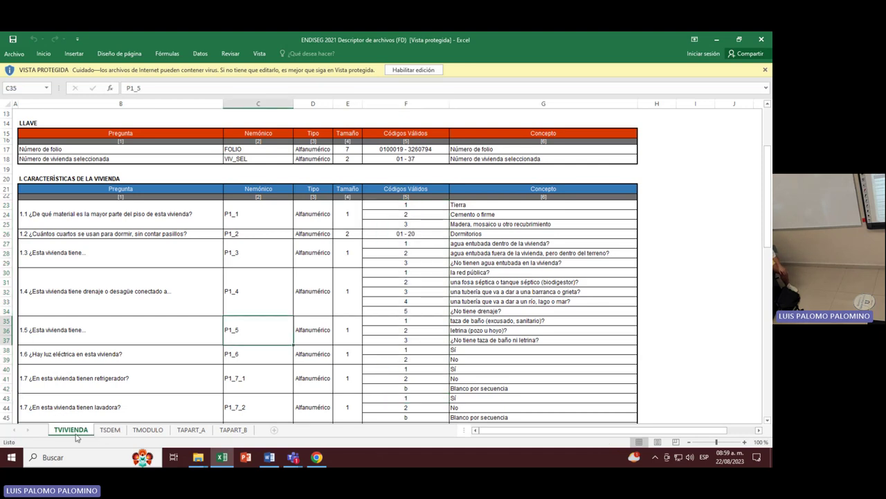
# Browse the TSDEM, TMODULO and TAPART_A sheets of the descriptor workbook.
pyautogui.click(110, 431)
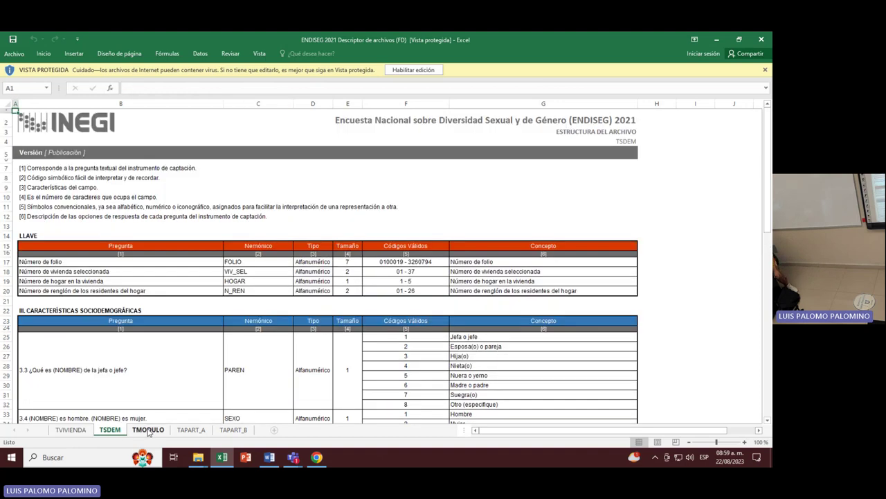
pyautogui.click(149, 430)
pyautogui.click(109, 430)
pyautogui.click(155, 430)
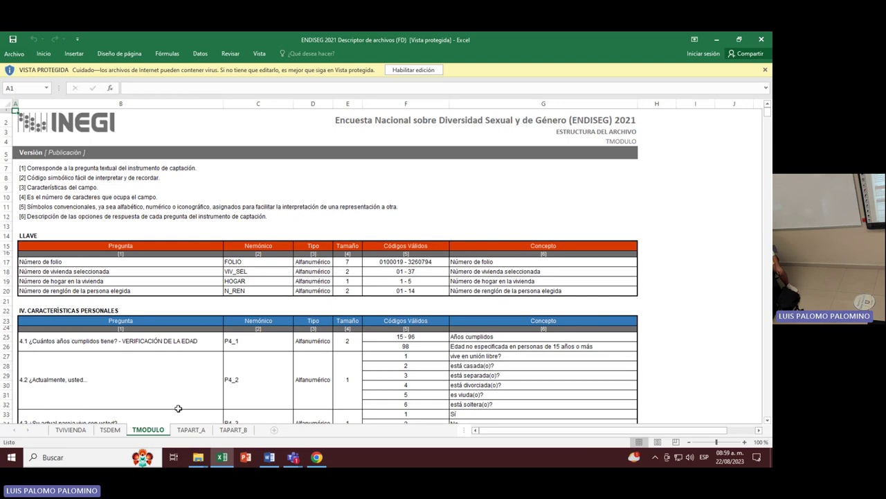
pyautogui.click(191, 430)
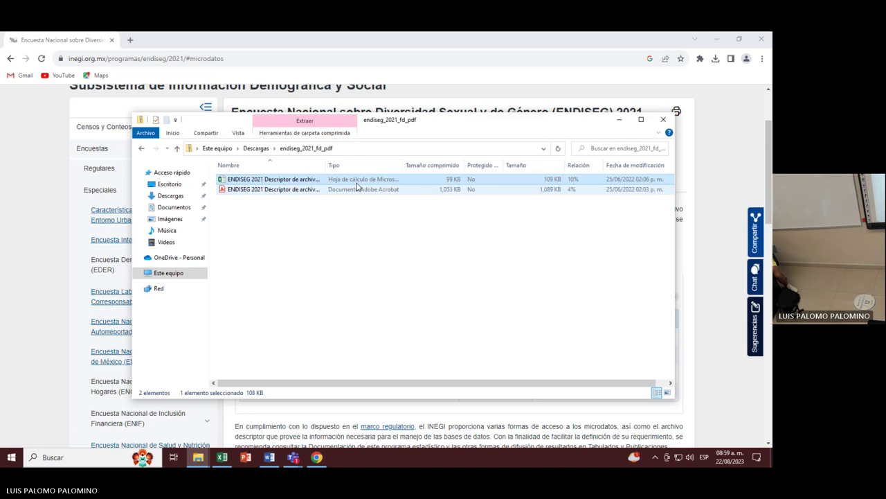
# Hide Excel and the downloads folder, bring up LAB2 in Word, and scroll to exercise 13.
pyautogui.click(716, 40)
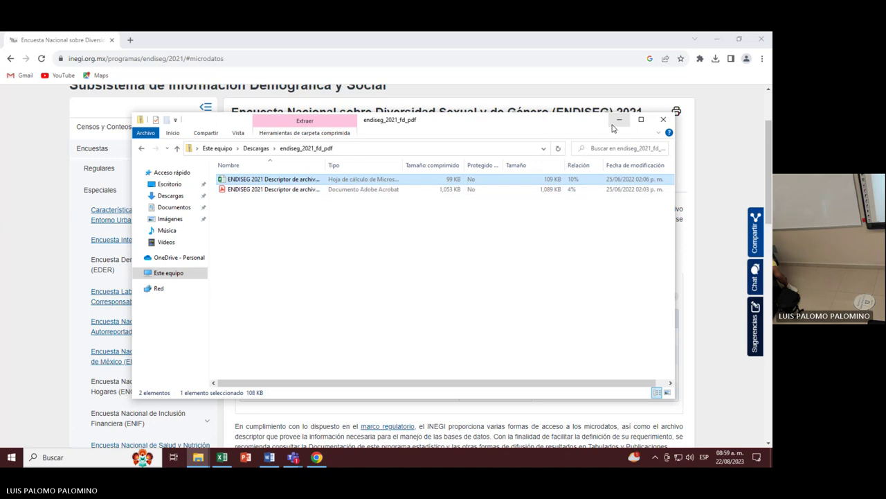
pyautogui.click(619, 121)
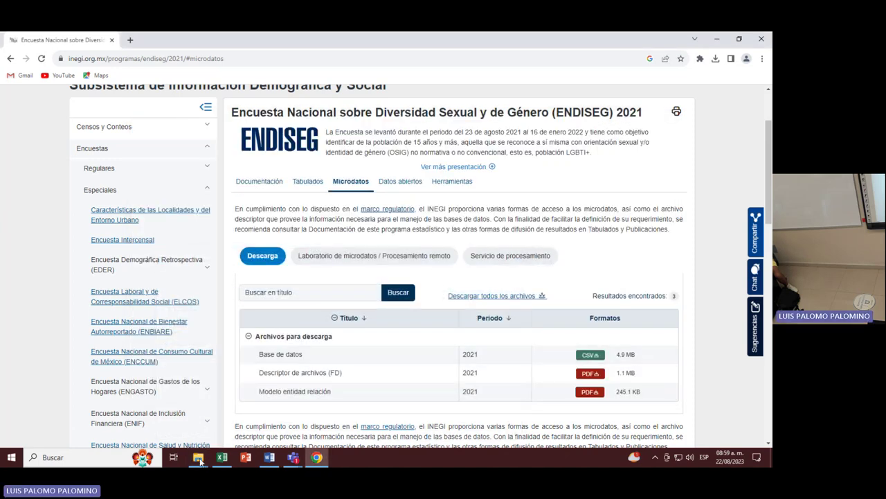
pyautogui.click(270, 457)
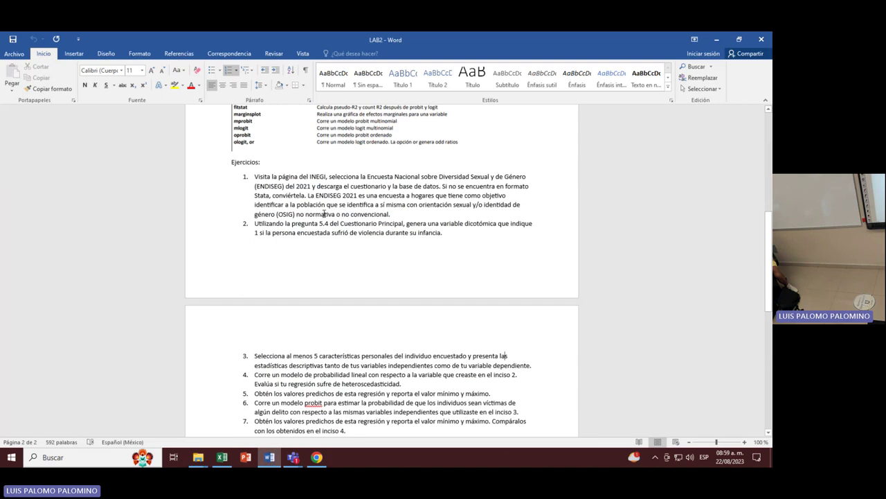
pyautogui.scroll(-1, 325, 214)
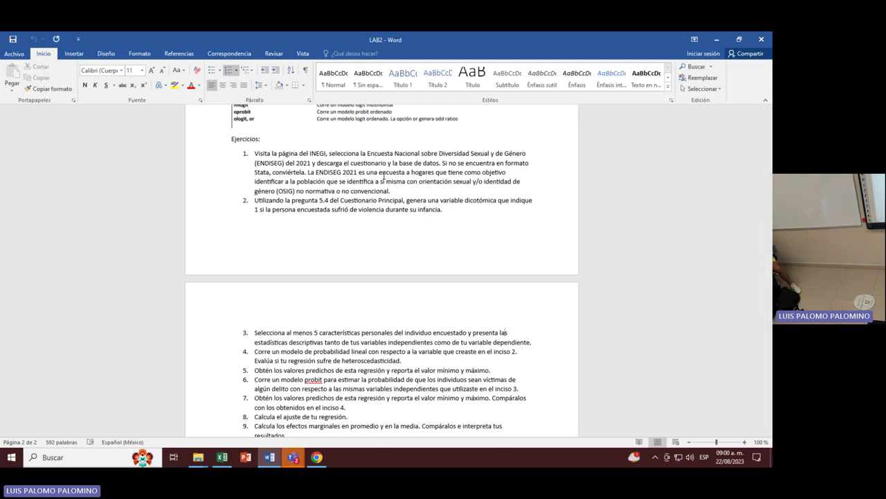
pyautogui.scroll(-3, 384, 176)
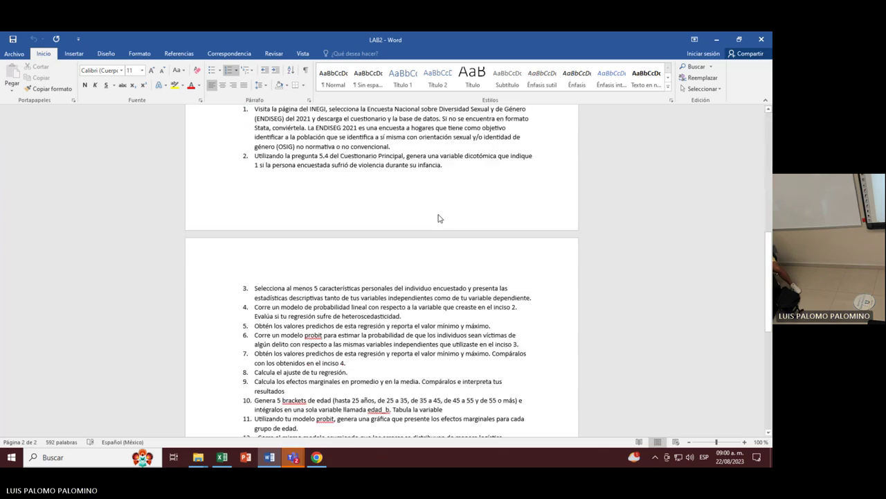
# Bring back the descriptor and scroll the TMODULO sheet to section V's childhood questions.
pyautogui.click(222, 457)
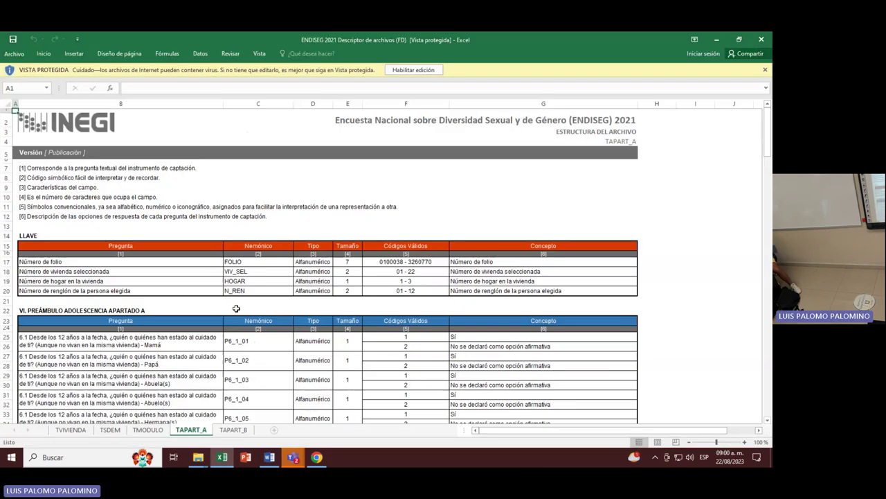
pyautogui.click(148, 429)
pyautogui.scroll(-13, 173, 274)
pyautogui.scroll(-6, 174, 273)
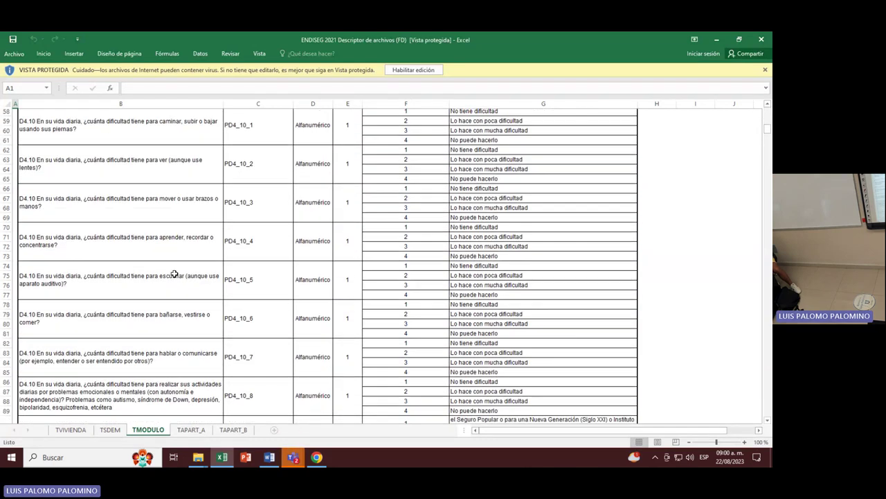
pyautogui.scroll(-20, 175, 273)
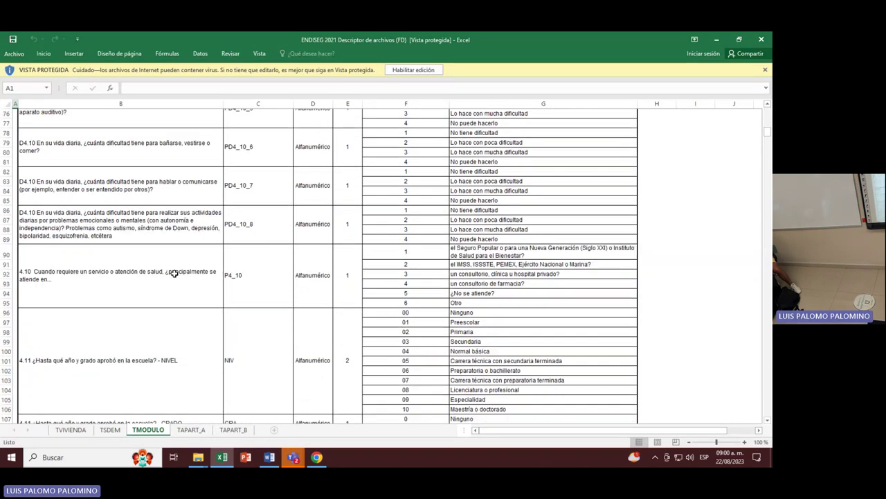
pyautogui.scroll(1, 229, 267)
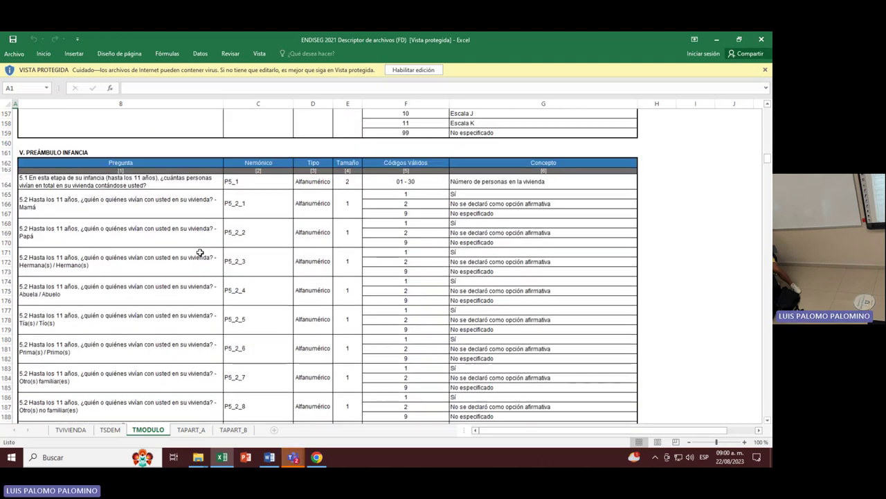
pyautogui.moveTo(63, 201); pyautogui.dragTo(99, 405)
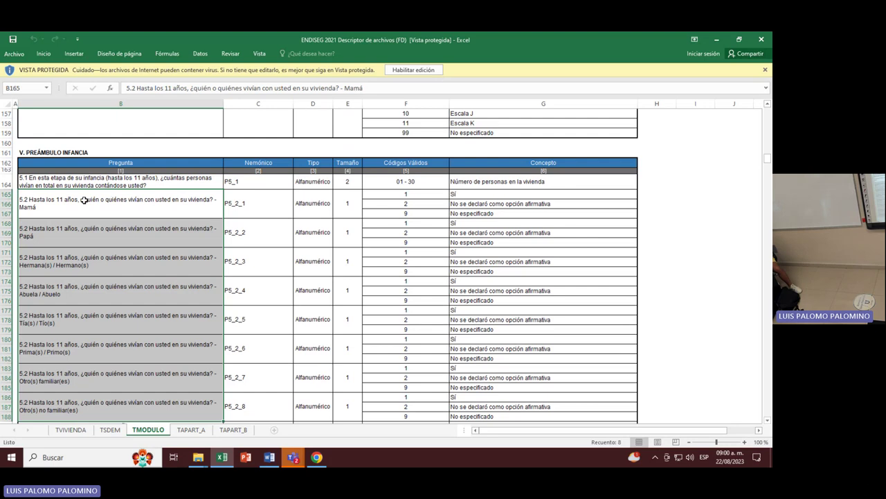
pyautogui.scroll(-5, 124, 242)
# Review the 5.3 and 5.4 question cells B193 to B203, then minimize Excel.
pyautogui.click(179, 277)
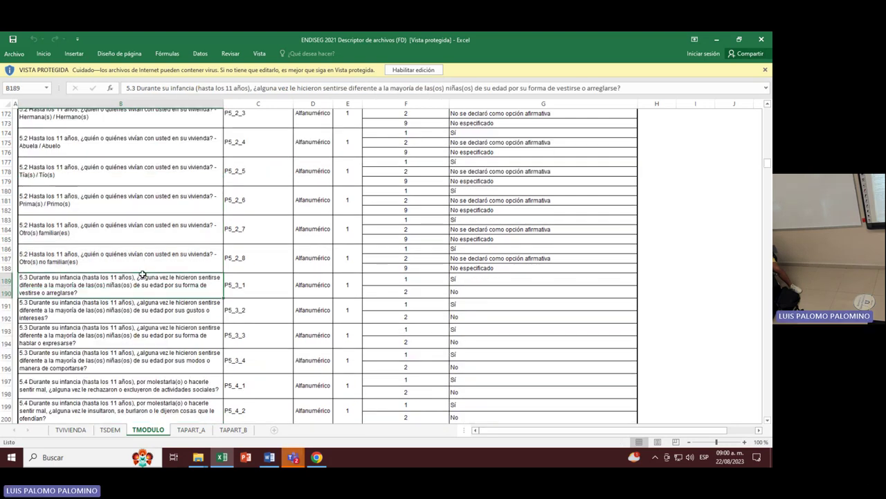
pyautogui.scroll(-3, 142, 269)
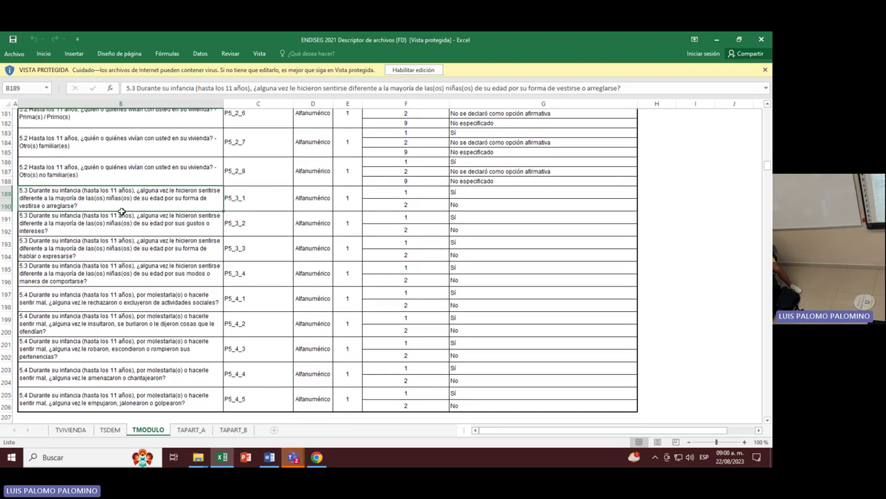
pyautogui.moveTo(123, 202); pyautogui.dragTo(127, 367)
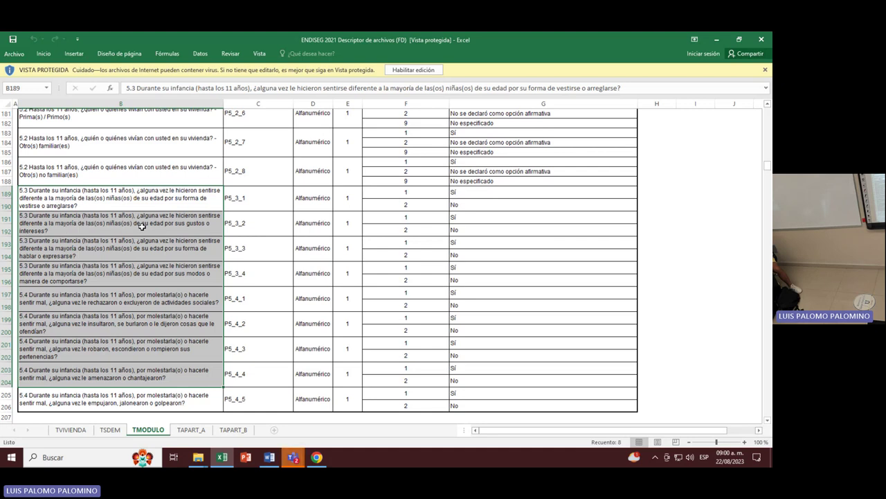
pyautogui.click(68, 256)
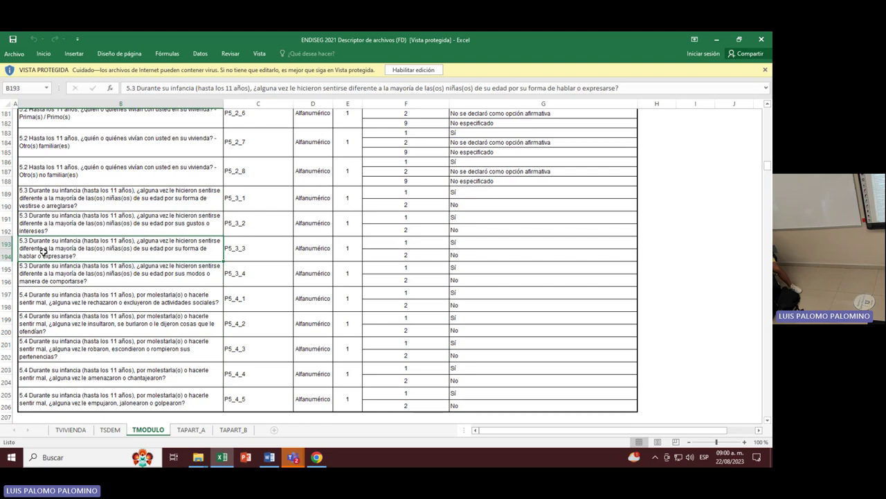
pyautogui.click(71, 276)
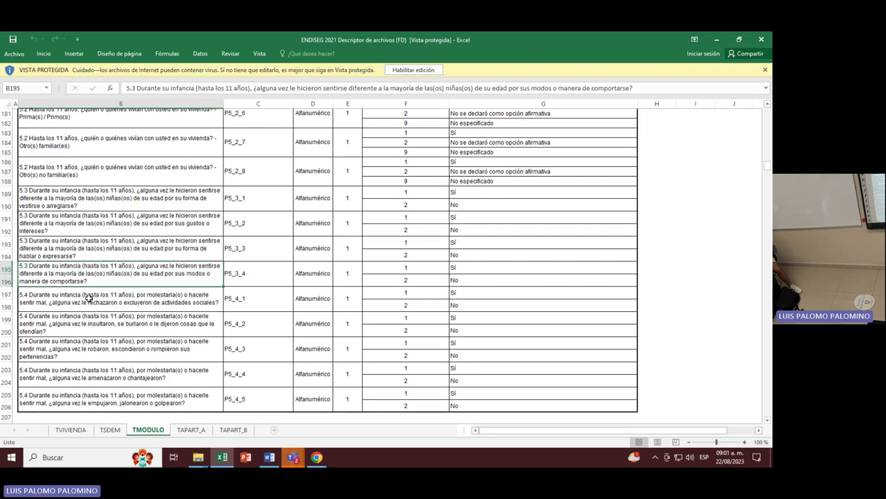
pyautogui.click(88, 300)
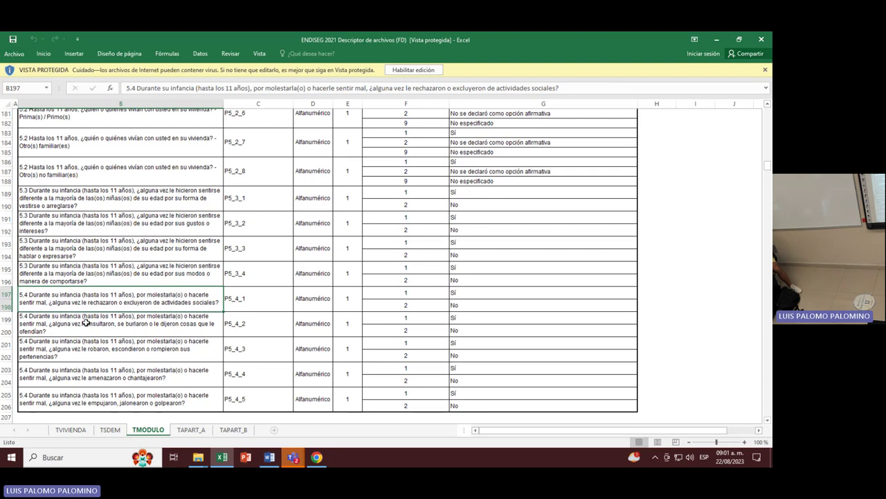
pyautogui.click(86, 322)
pyautogui.click(94, 350)
pyautogui.click(97, 374)
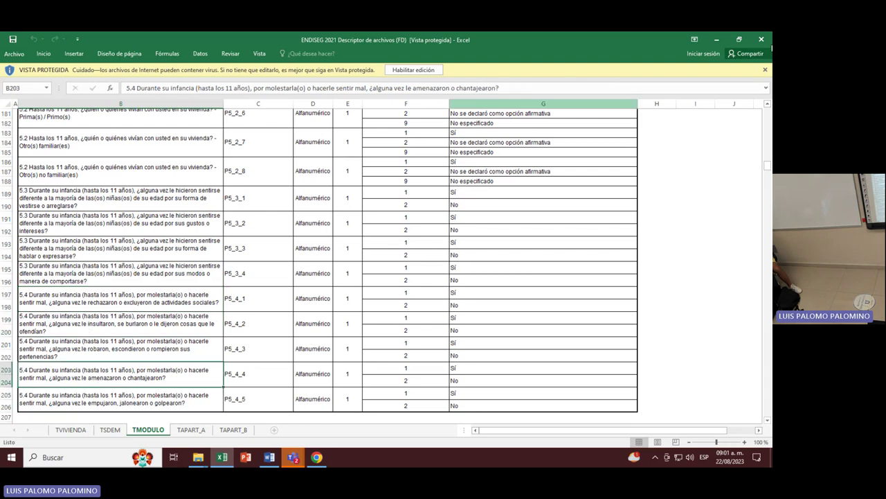
pyautogui.scroll(-4, 715, 42)
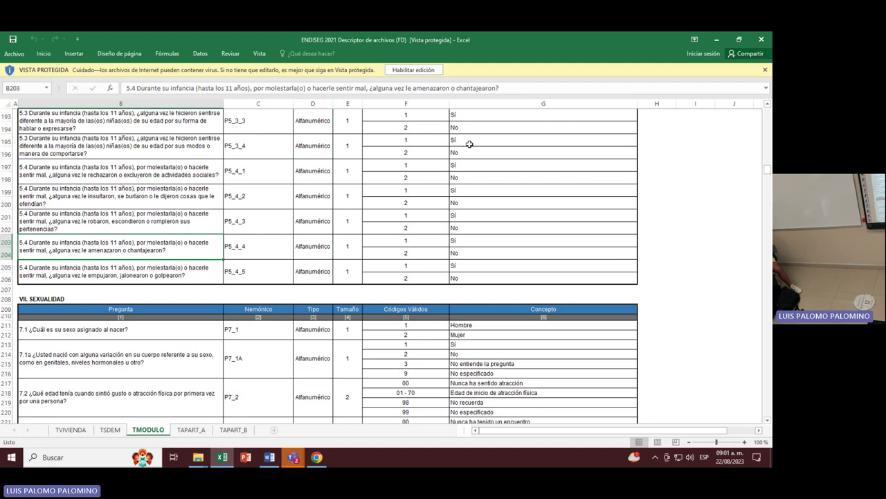
pyautogui.click(720, 37)
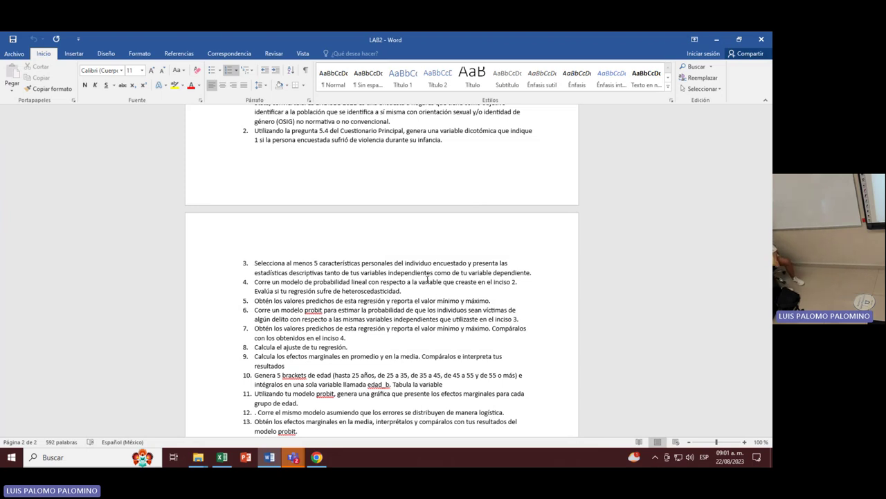
# Scroll LAB2's page 2 exercise list through item 16, highlighting exercise 4's text along the way.
pyautogui.click(427, 281)
pyautogui.scroll(-3, 380, 272)
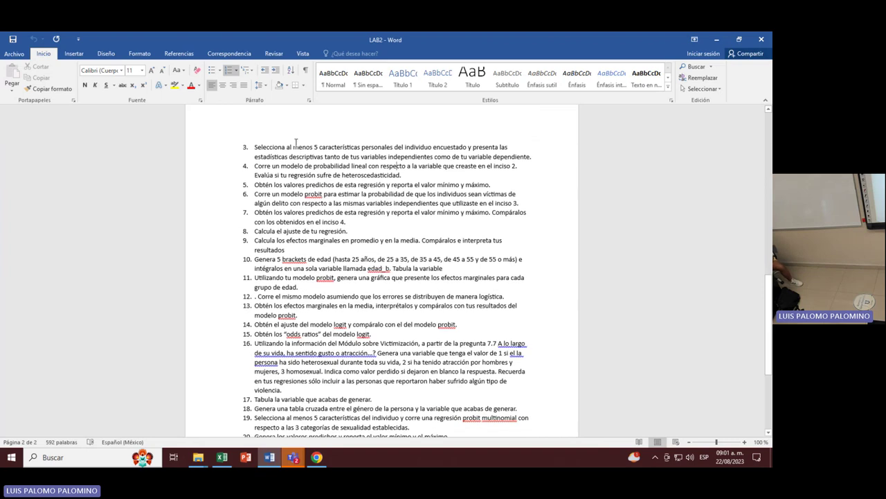
pyautogui.scroll(3, 296, 142)
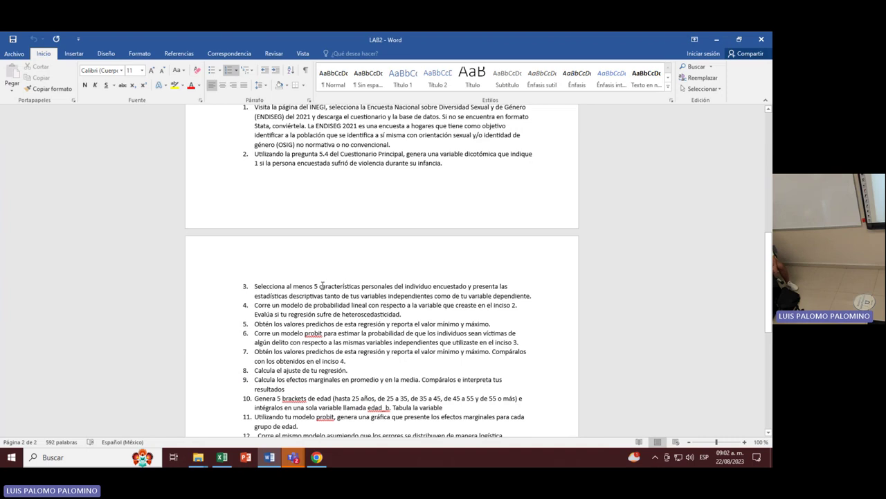
pyautogui.scroll(-2, 319, 287)
pyautogui.scroll(-1, 322, 286)
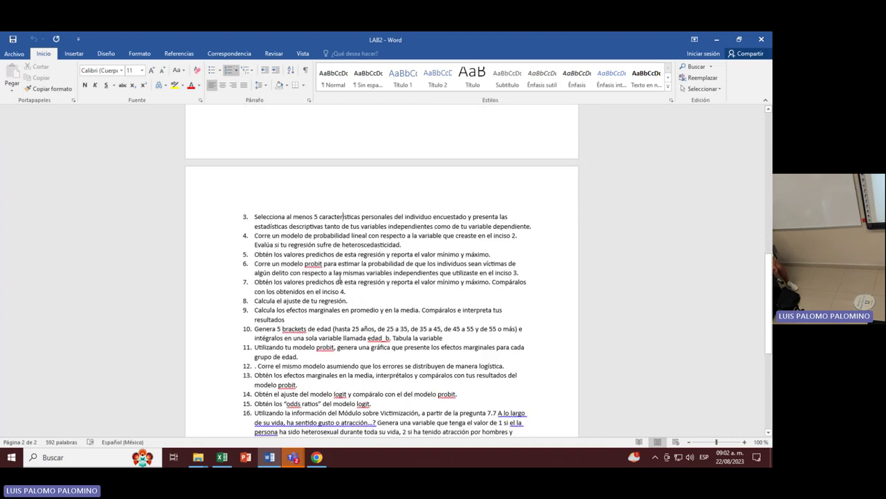
pyautogui.moveTo(254, 236)
pyautogui.mouseDown()
pyautogui.moveTo(398, 235)
pyautogui.moveTo(342, 244)
pyautogui.moveTo(253, 236)
pyautogui.mouseUp()
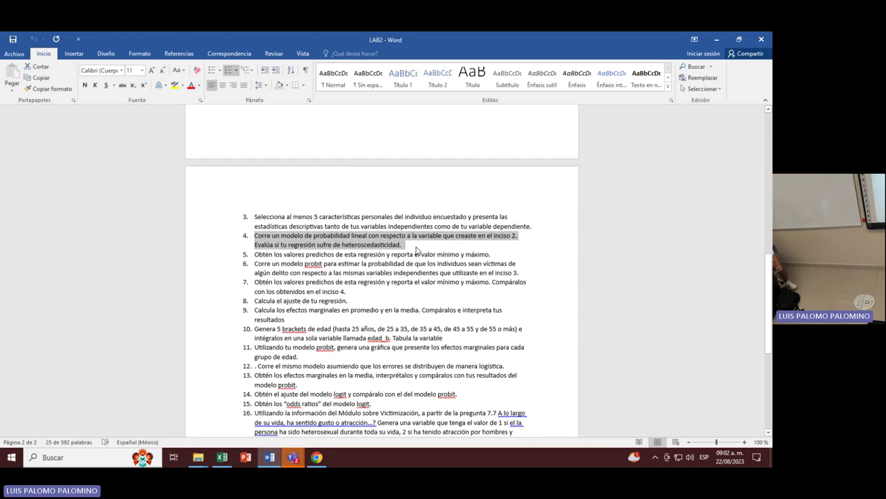
pyautogui.click(408, 250)
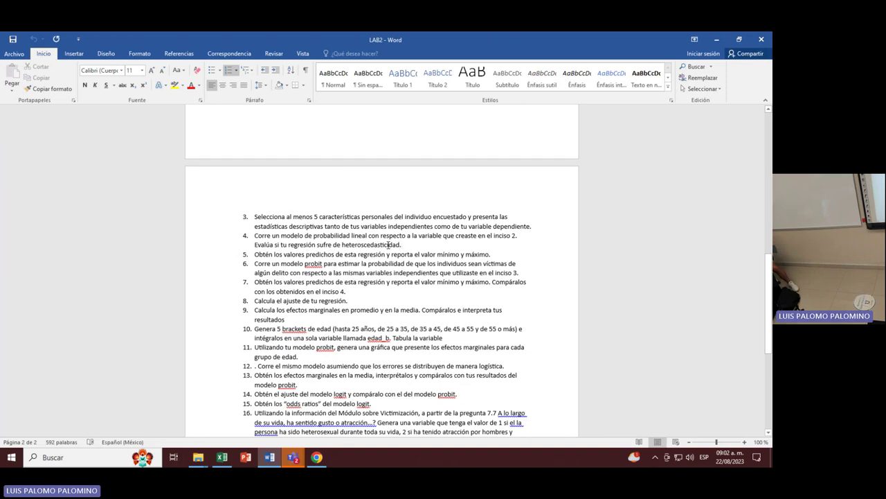
pyautogui.scroll(1, 180, 321)
pyautogui.click(20, 459)
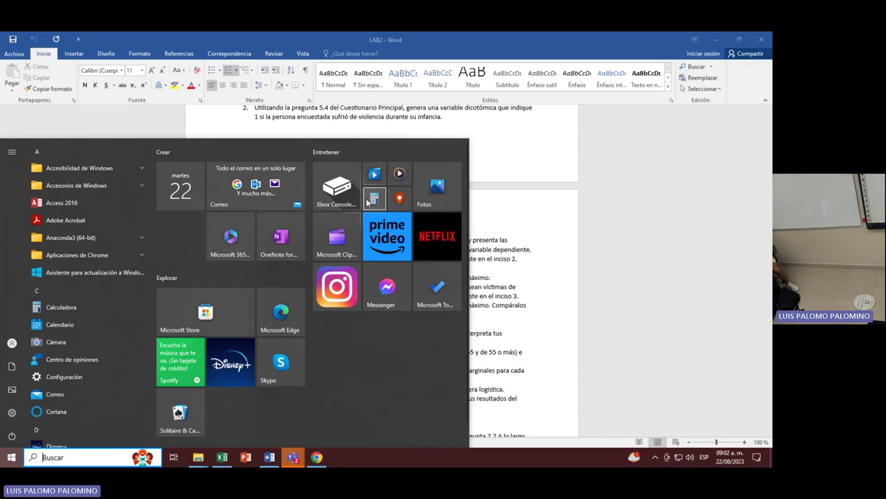
# Launch StataMP 12 (64-bit) from the Stata 12 folder in the Start menu.
pyautogui.scroll(-4, 88, 312)
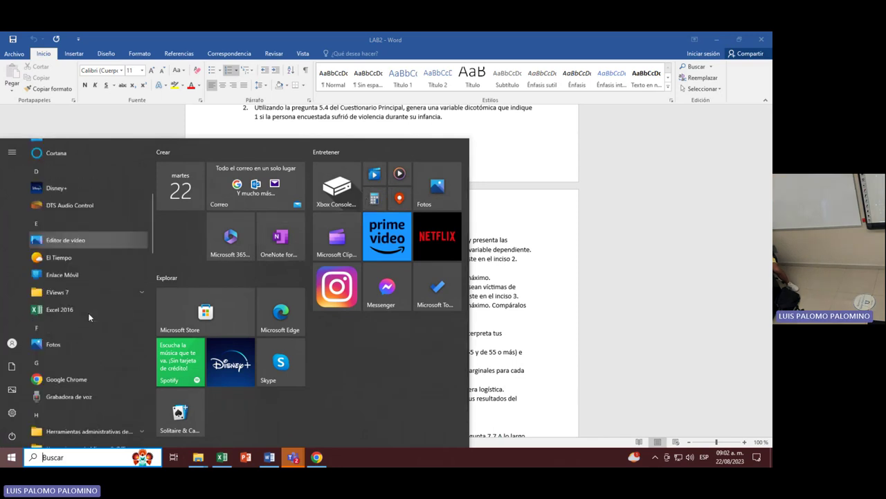
pyautogui.scroll(-10, 88, 312)
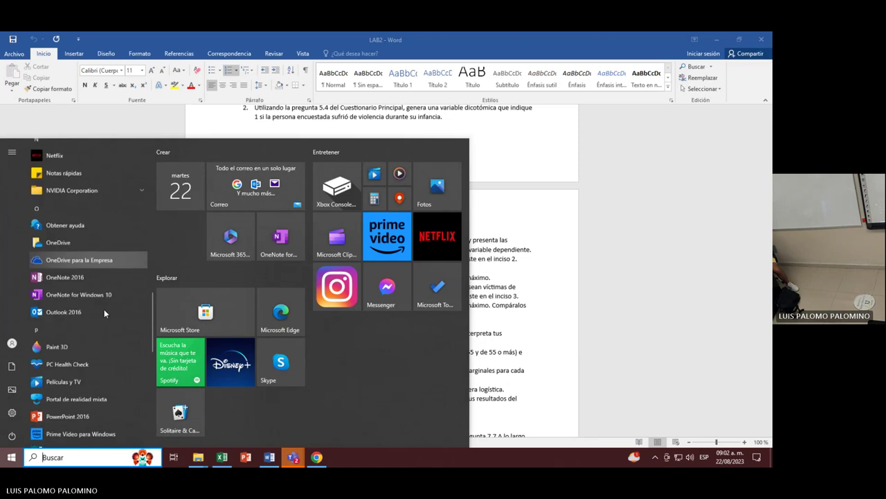
pyautogui.scroll(-7, 104, 314)
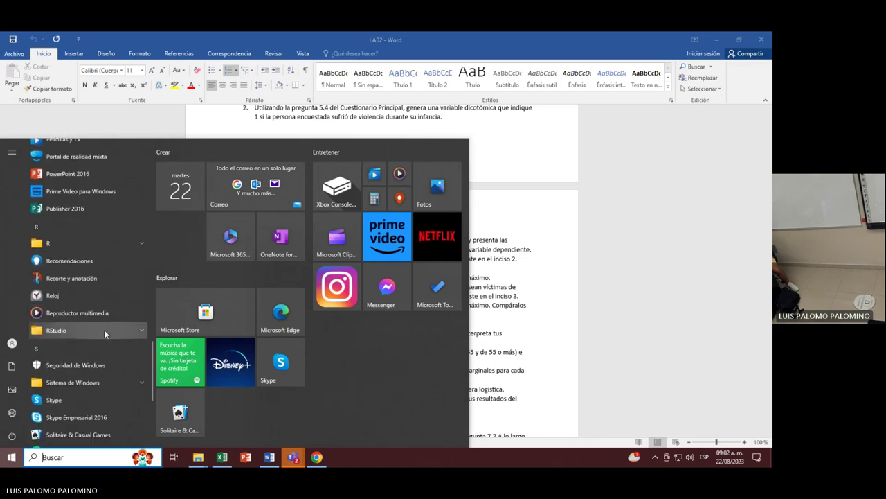
pyautogui.scroll(-4, 104, 330)
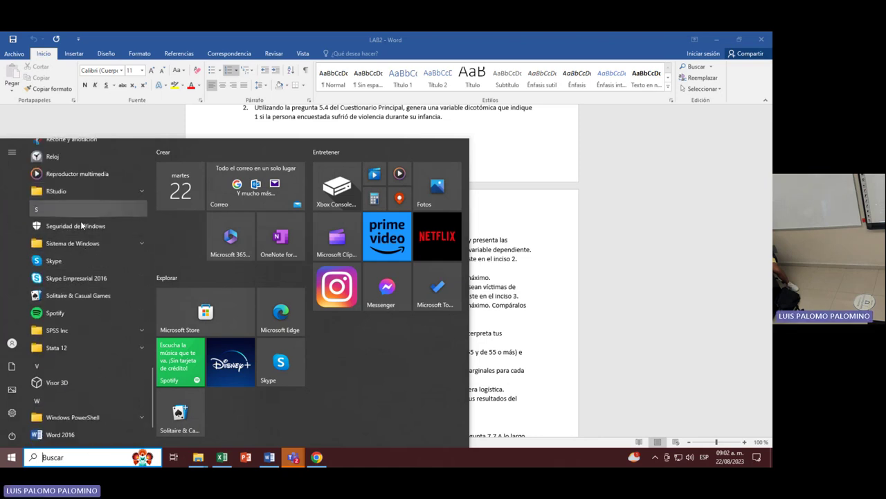
pyautogui.click(82, 347)
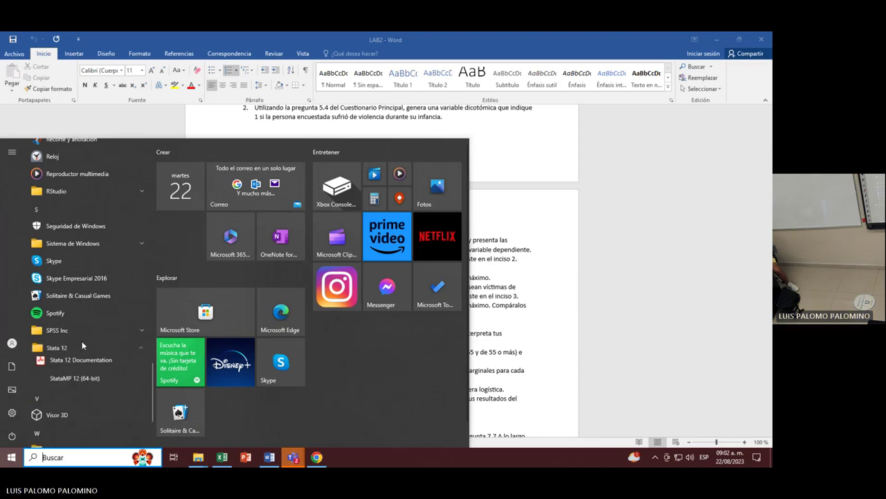
pyautogui.click(74, 377)
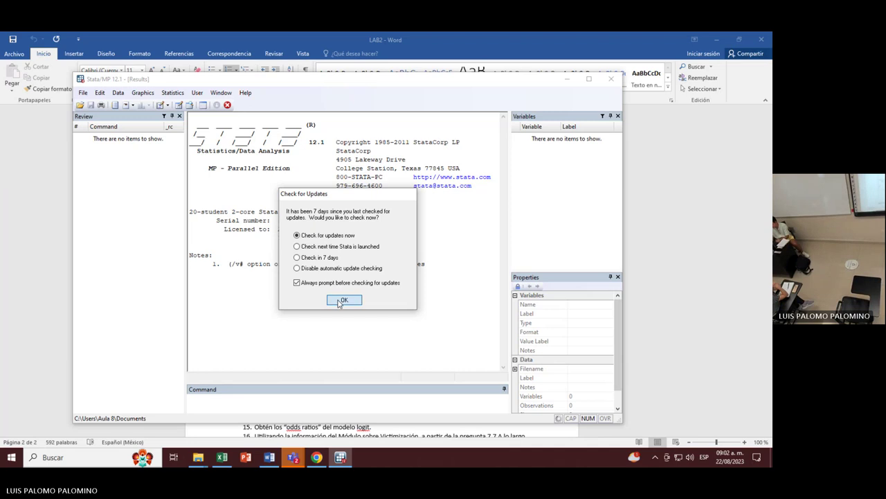
# Accept the update check, cancel the File > Do dialog, and open a blank Do-file Editor.
pyautogui.click(344, 300)
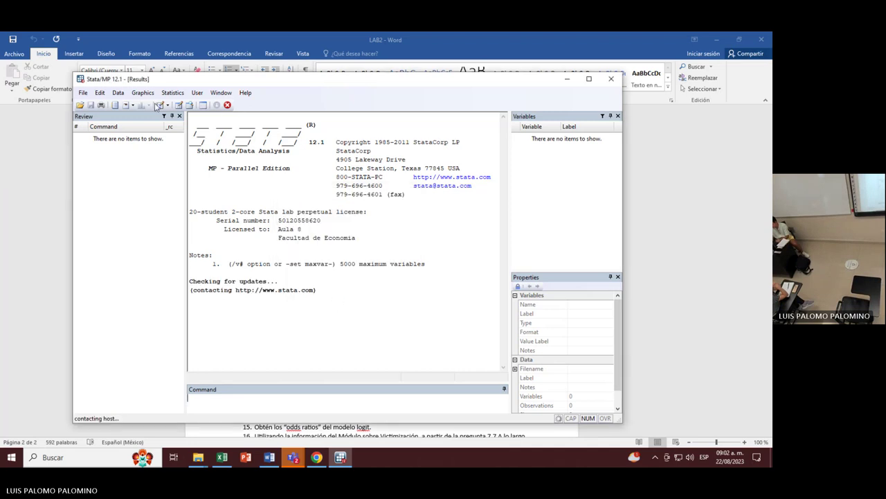
pyautogui.click(83, 92)
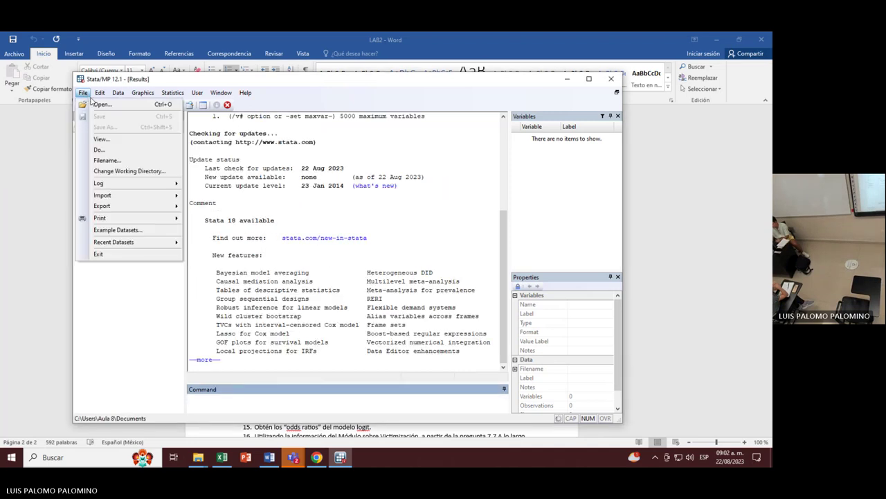
pyautogui.click(104, 151)
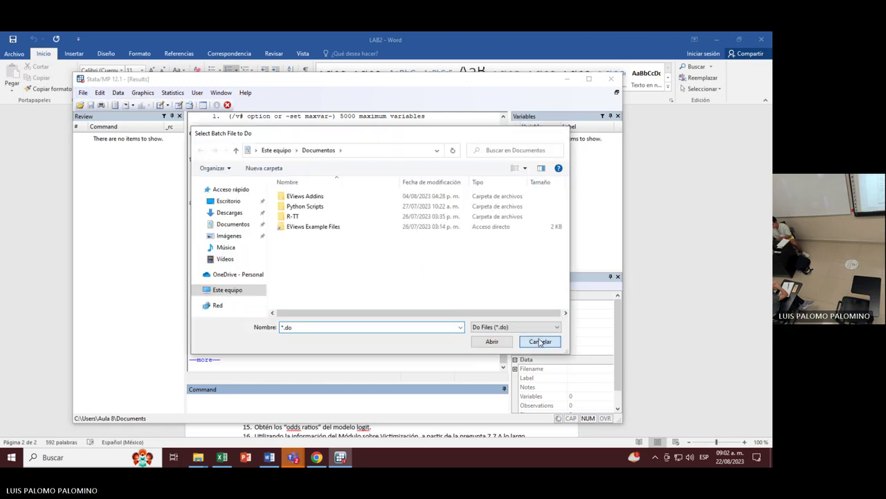
pyautogui.click(540, 341)
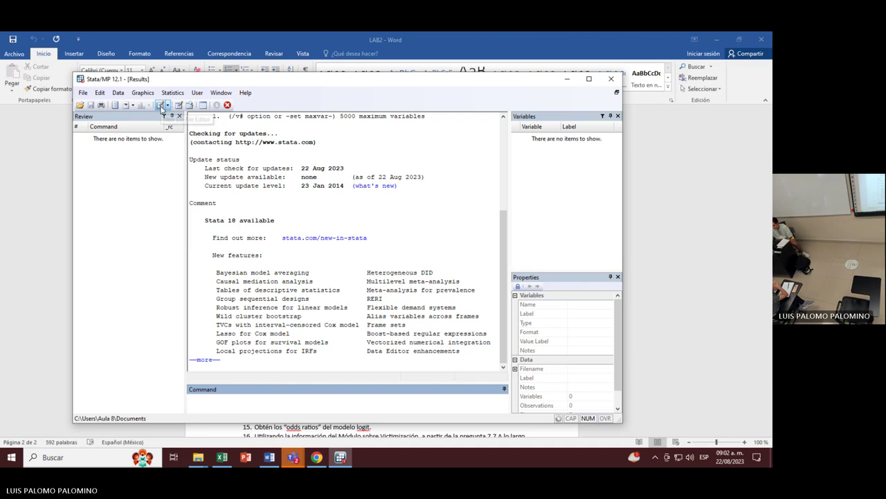
pyautogui.click(160, 105)
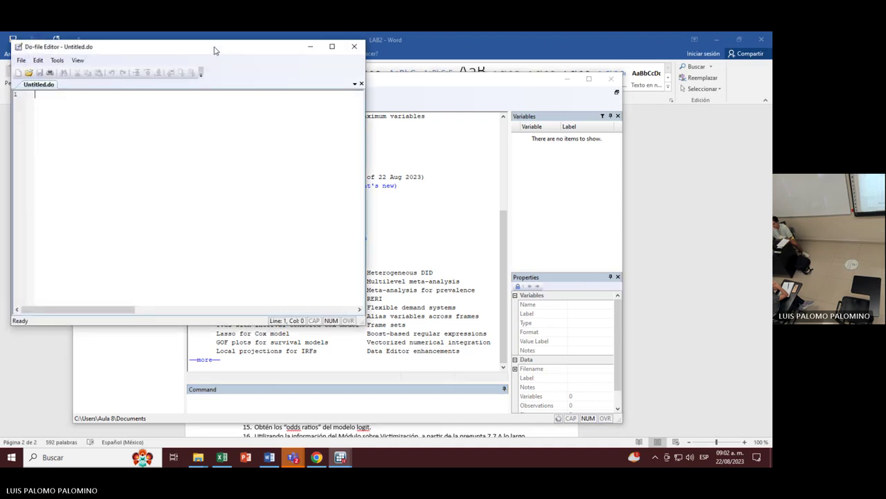
# Snap the Do-file Editor left and Stata Results right, then type cd on line 1.
pyautogui.moveTo(214, 51); pyautogui.dragTo(5, 153)
pyautogui.click(443, 168)
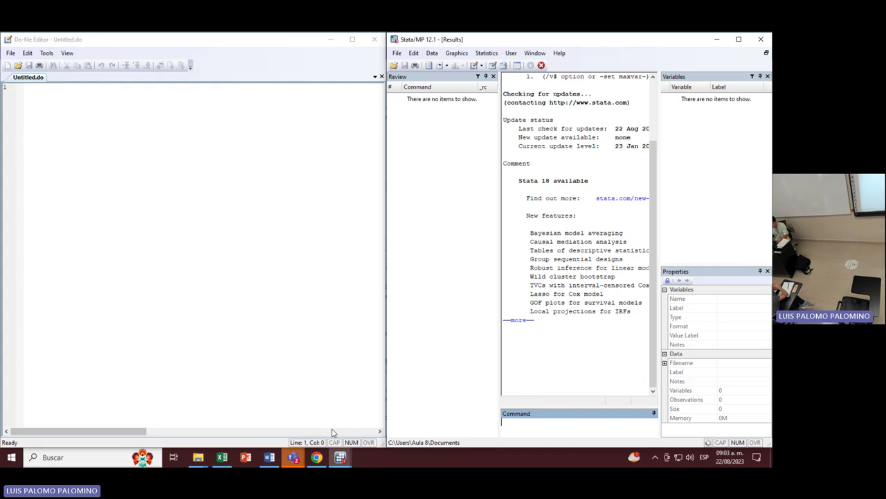
pyautogui.click(113, 105)
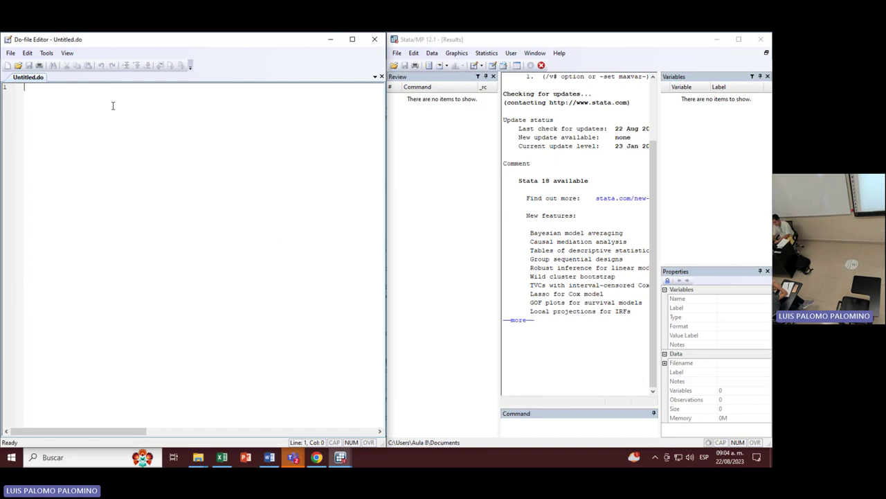
pyautogui.write('cd')
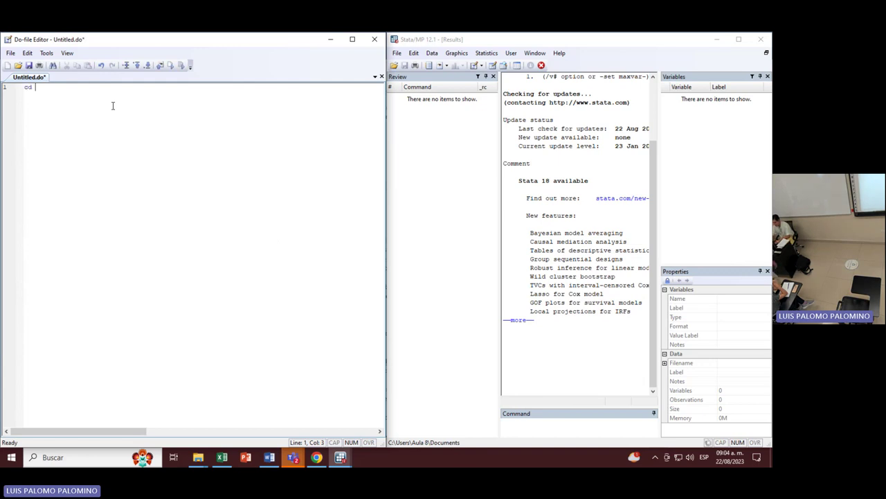
# Bring a File Explorer window forward and navigate back to the Descargas folder.
pyautogui.click(198, 457)
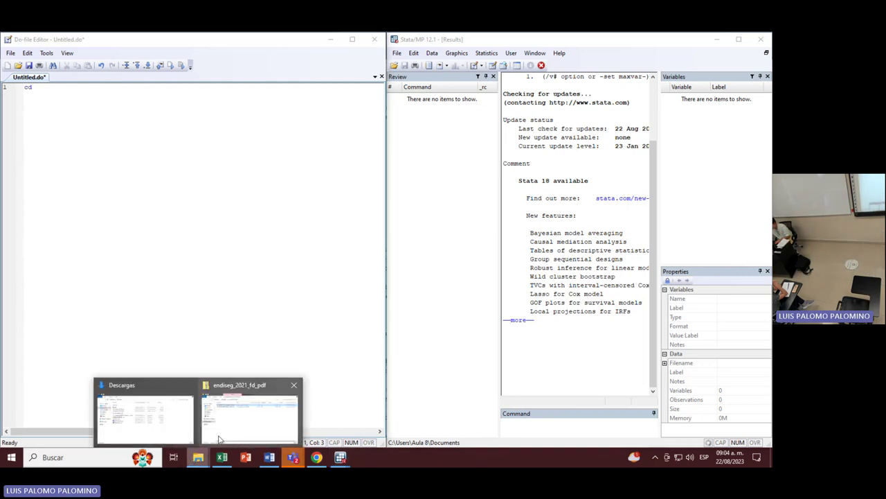
pyautogui.click(219, 438)
pyautogui.click(449, 121)
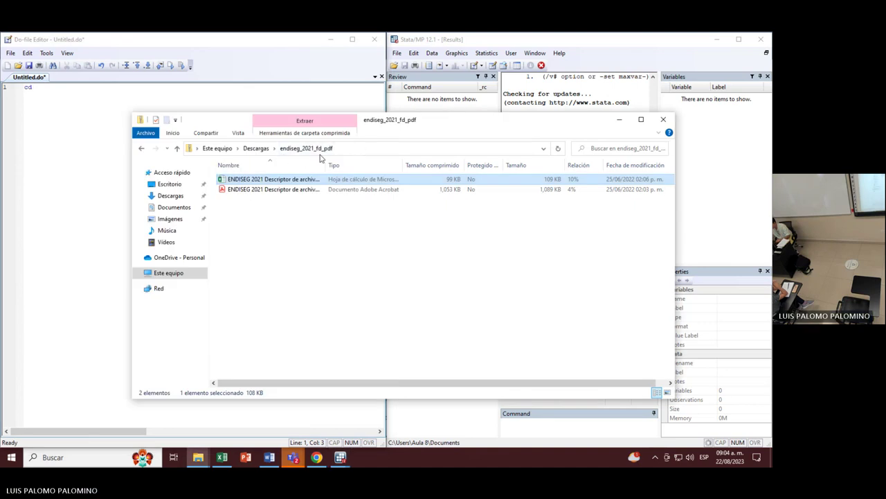
pyautogui.click(259, 149)
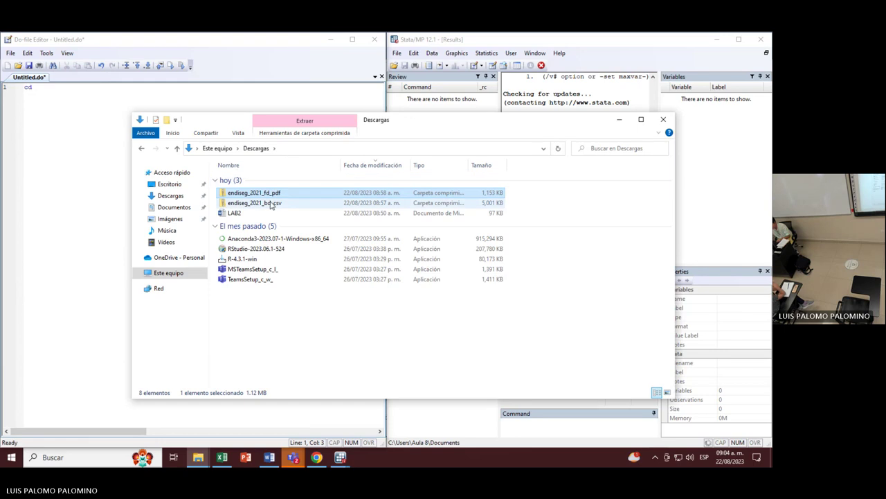
pyautogui.doubleClick(271, 203)
pyautogui.click(258, 148)
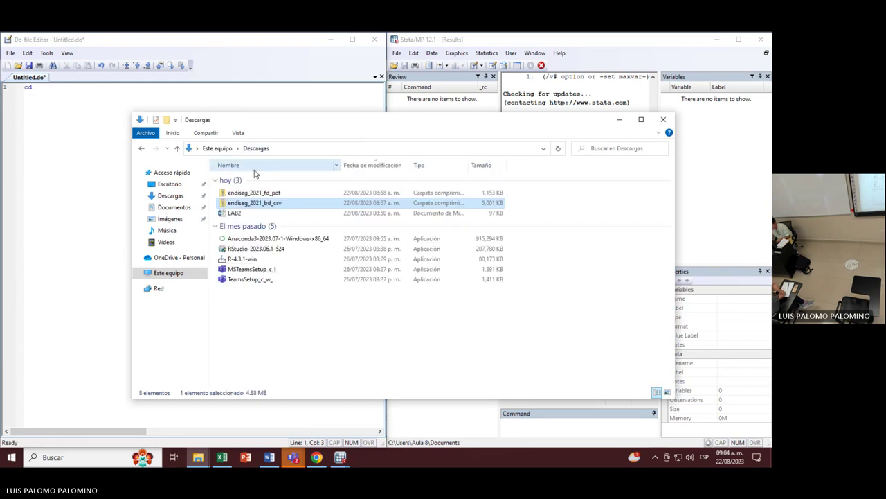
# Extract endiseg_2021_bd_csv.zip into its default folder and copy the folder's path.
pyautogui.rightClick(254, 204)
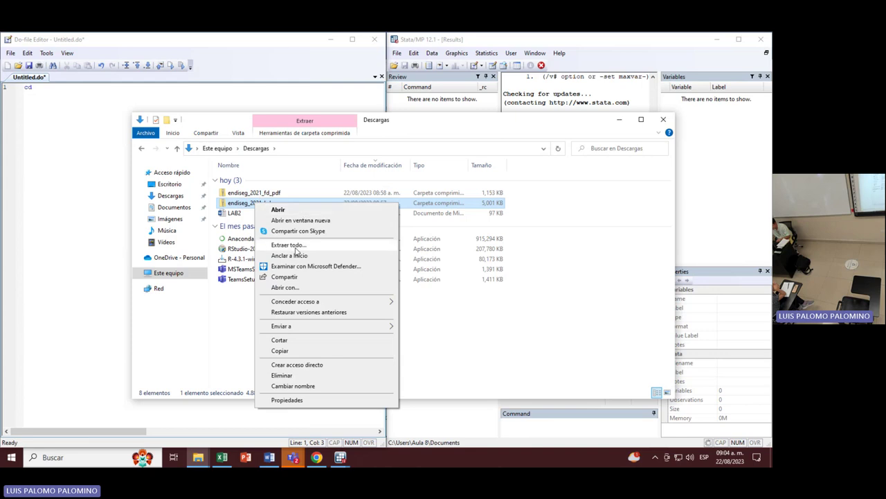
pyautogui.click(296, 246)
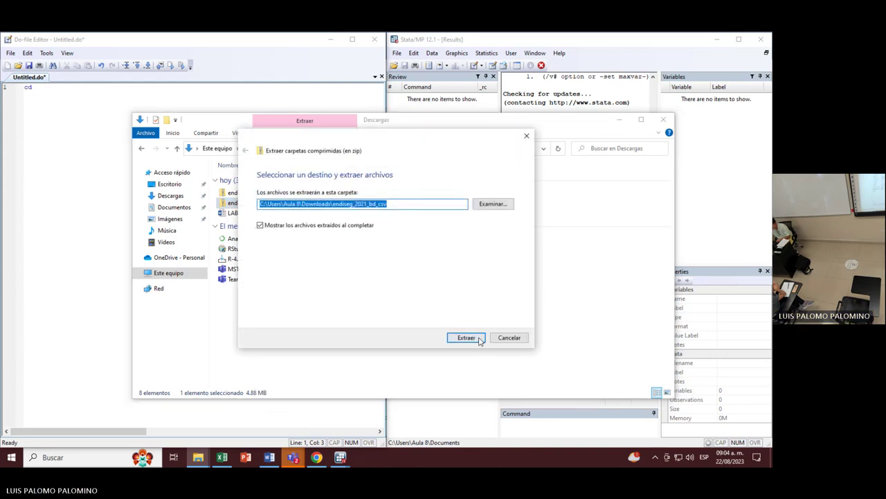
pyautogui.click(466, 337)
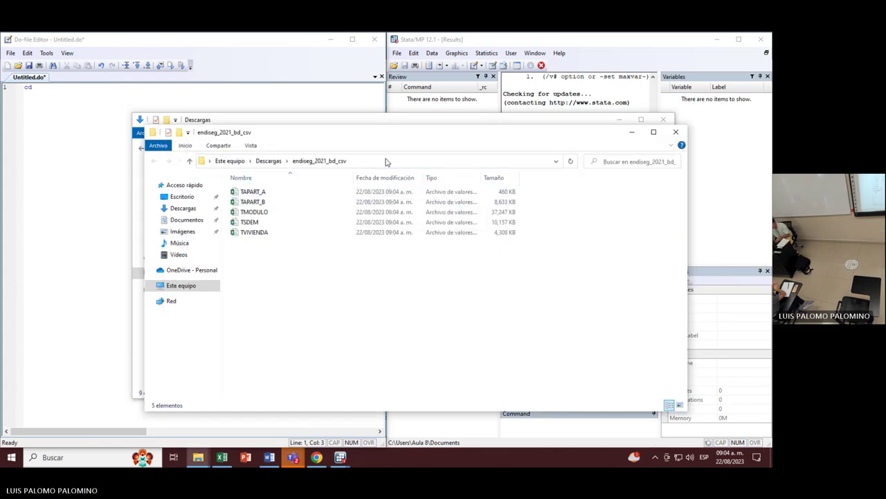
pyautogui.click(386, 161)
pyautogui.hotkey('ctrl', 'c')
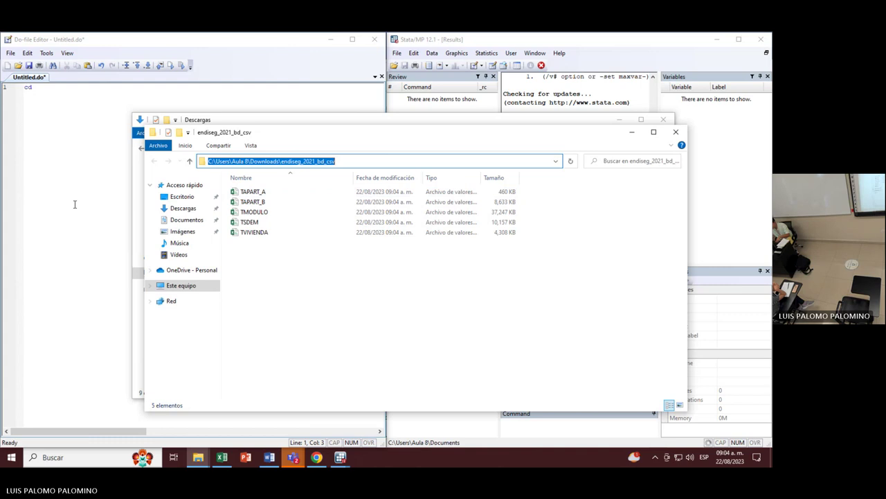
pyautogui.click(95, 93)
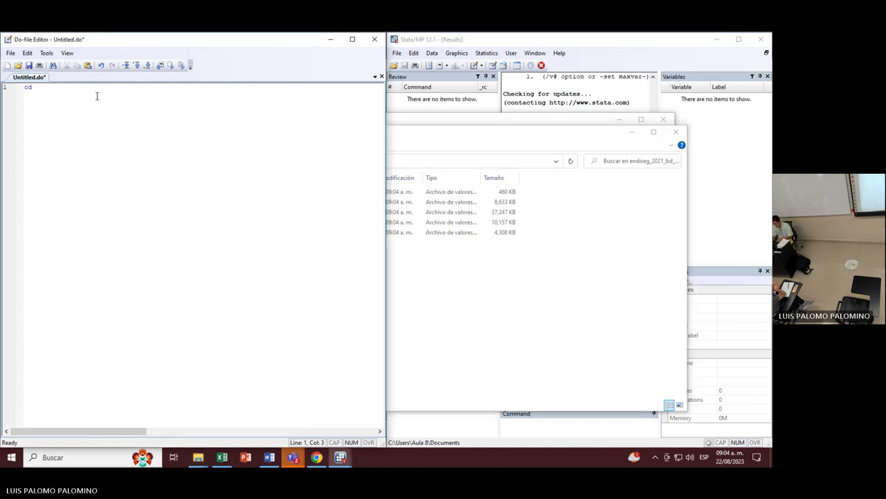
# Complete line 1 as cd with the pasted quoted folder path, run it, and add a new line.
pyautogui.write('"')
pyautogui.hotkey('ctrl', 'v')
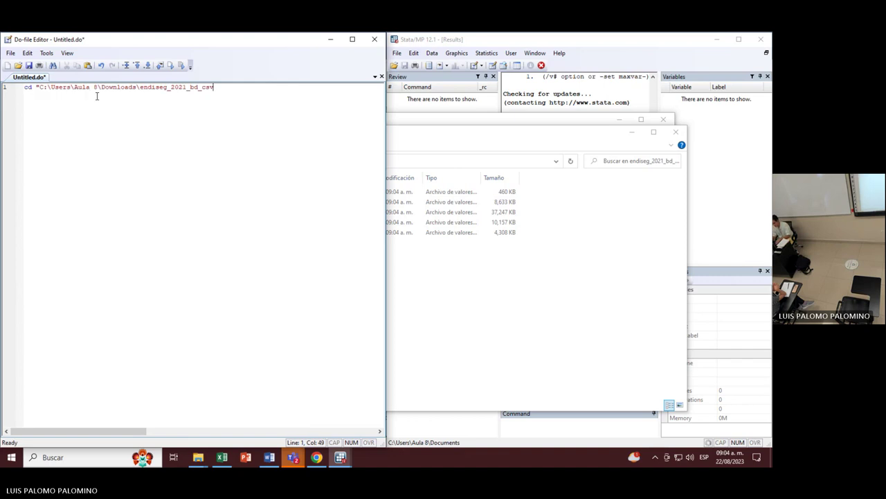
pyautogui.write('"')
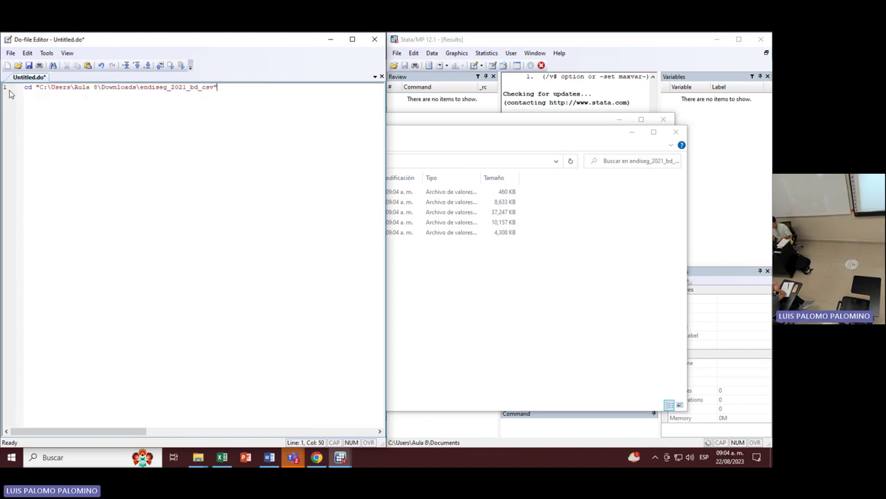
pyautogui.click(10, 90)
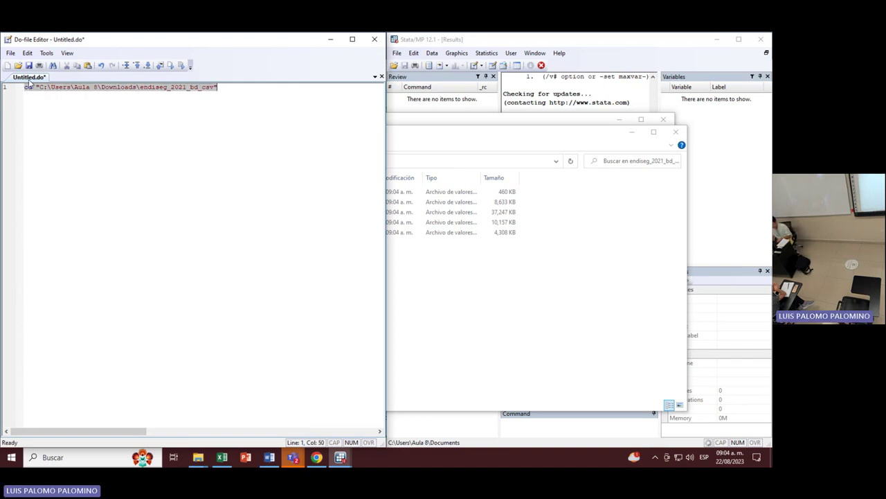
pyautogui.click(170, 65)
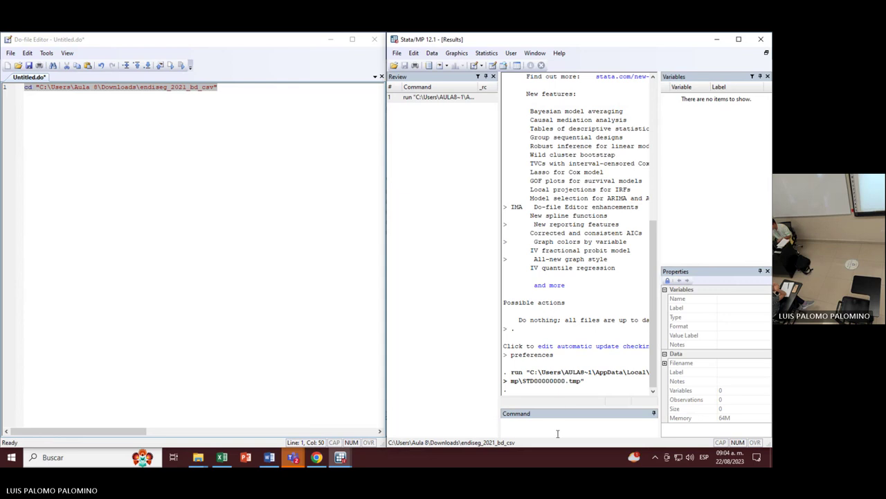
pyautogui.click(48, 144)
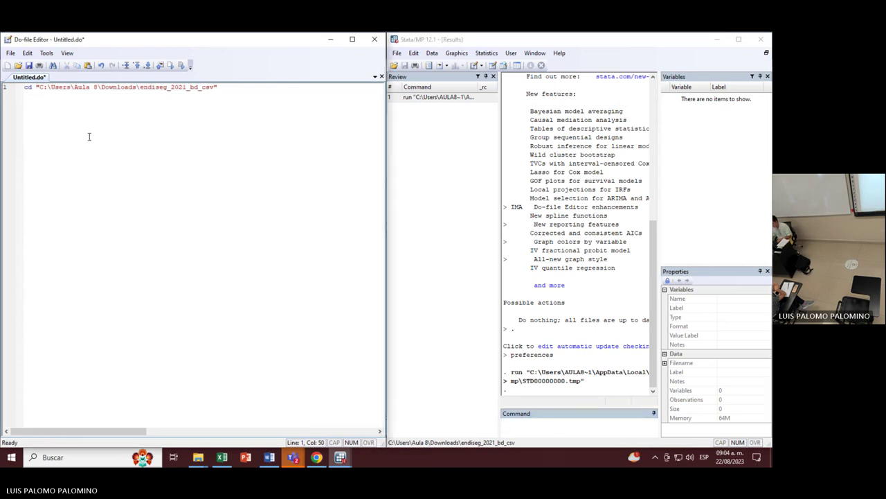
pyautogui.press('Return')
pyautogui.press('Return')
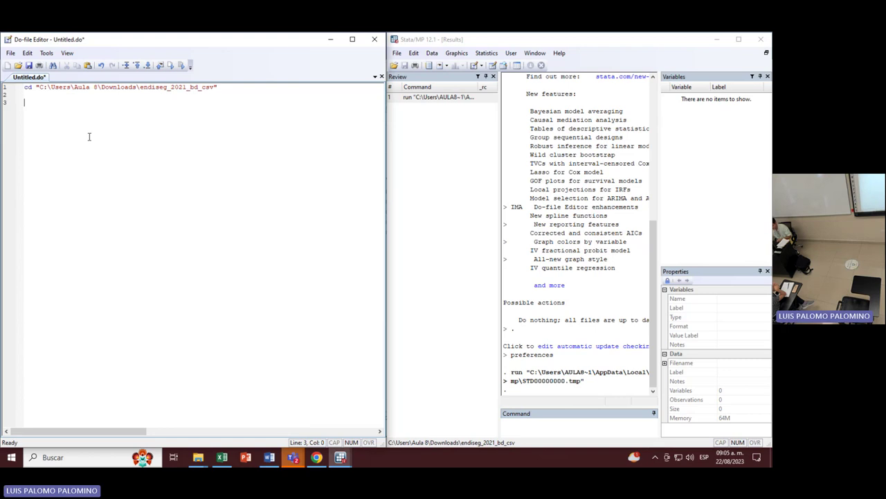
# Add a /*Lab 2*/ comment beneath the cd line.
pyautogui.write('"')
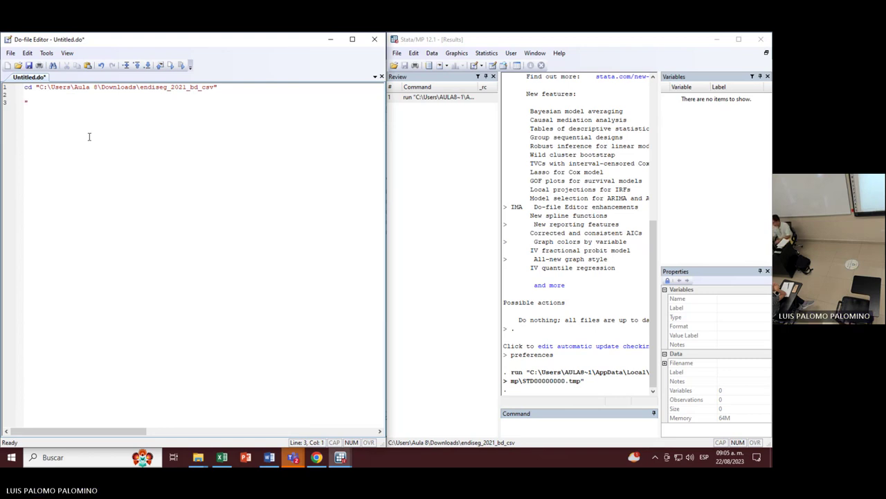
pyautogui.press('BackSpace')
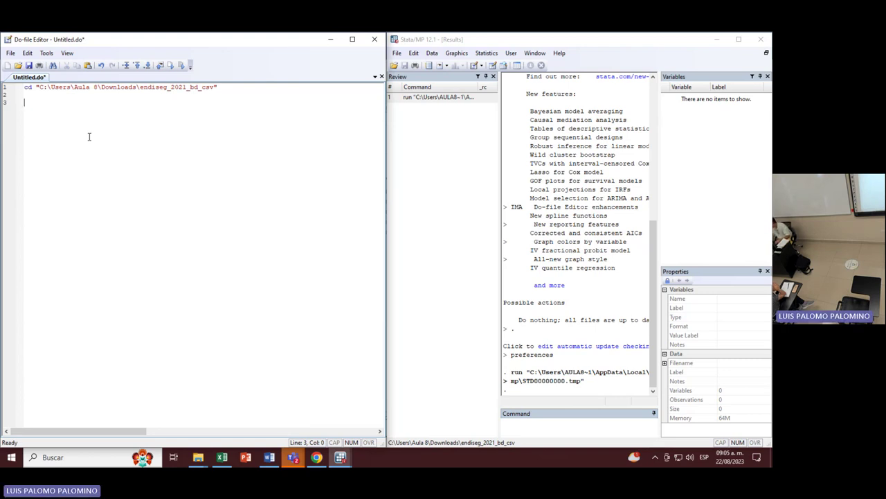
pyautogui.write('/*Lab 2')
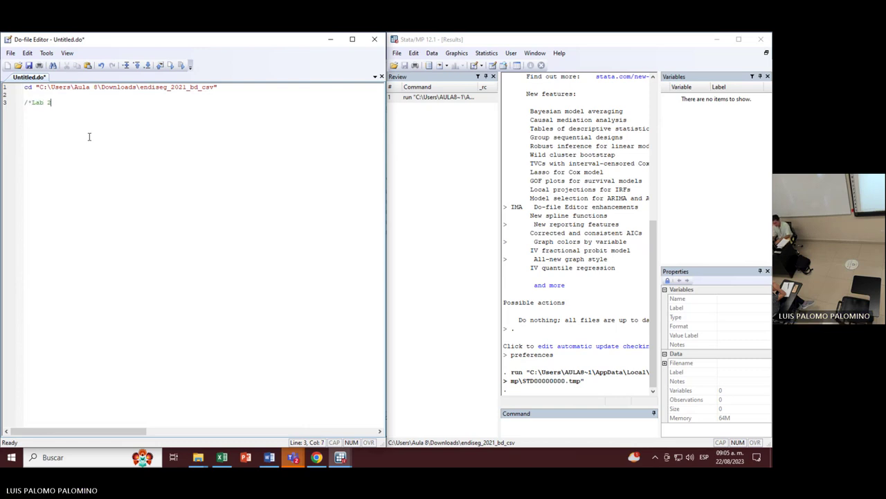
pyautogui.write('*/')
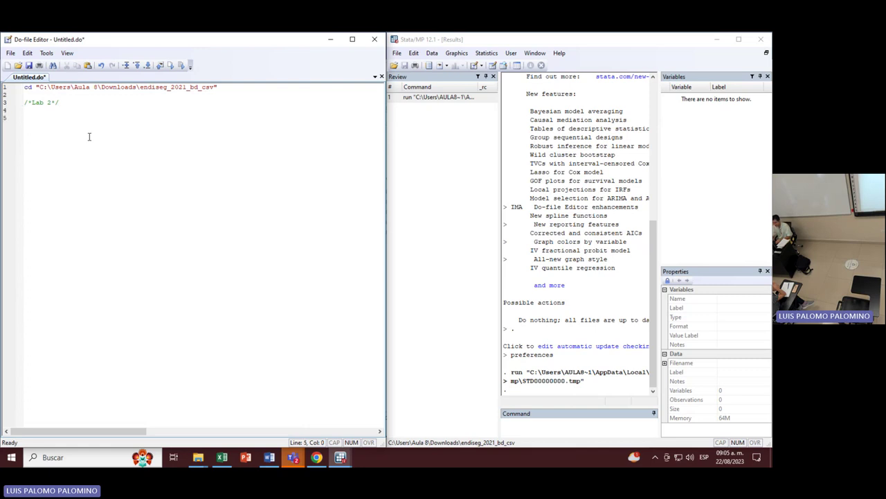
# Write import delimited TMODULO, clear on line 5, correcting CLEAR to lowercase.
pyautogui.press('Up')
pyautogui.press('Up')
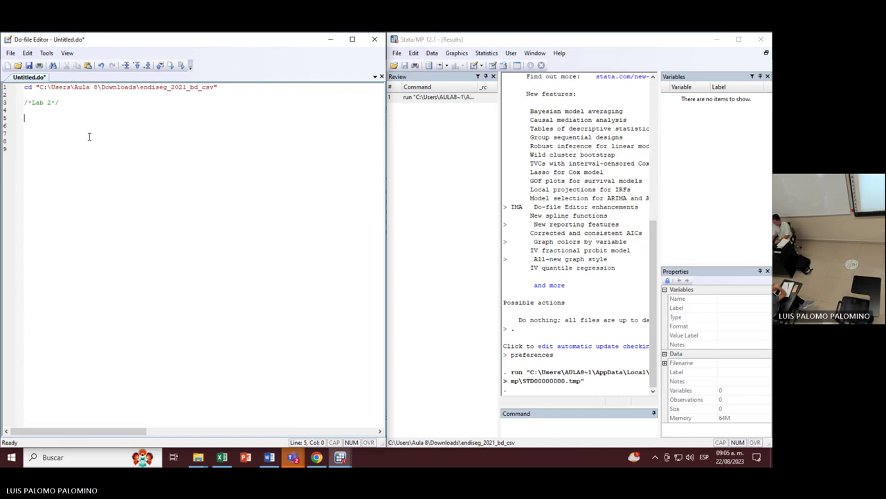
pyautogui.write('impo')
pyautogui.write('rt delim')
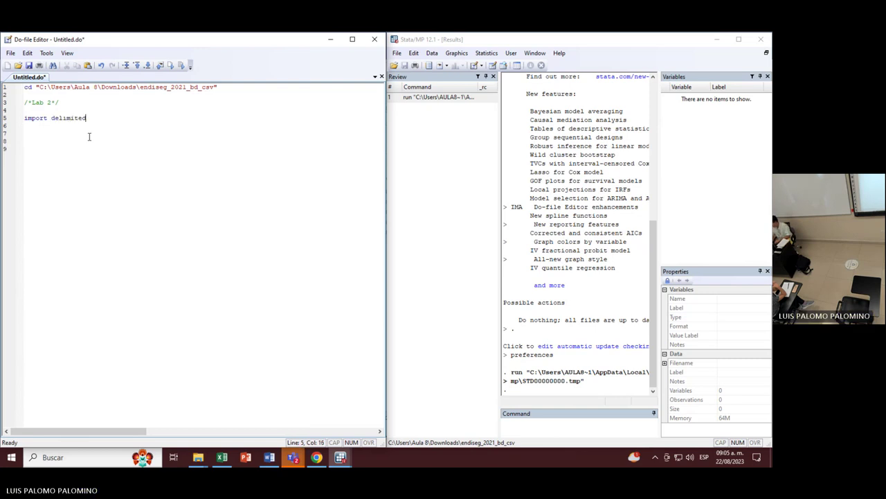
pyautogui.write('ited ')
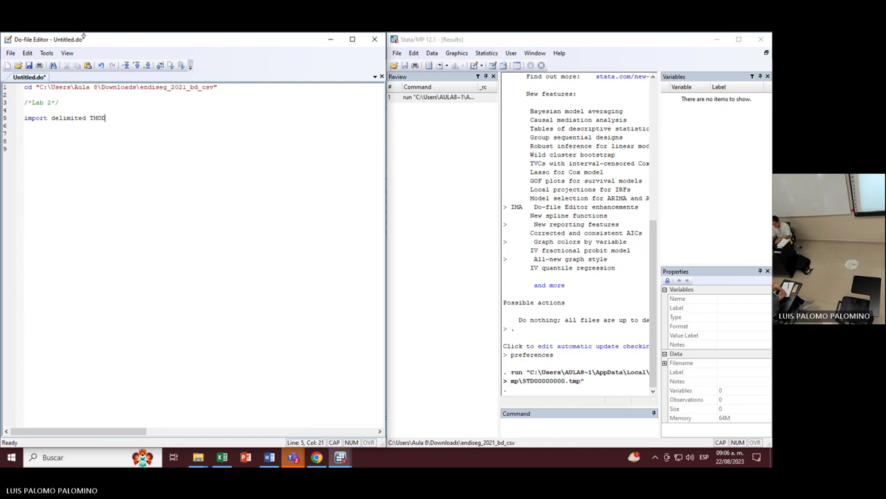
pyautogui.write('TMODULO')
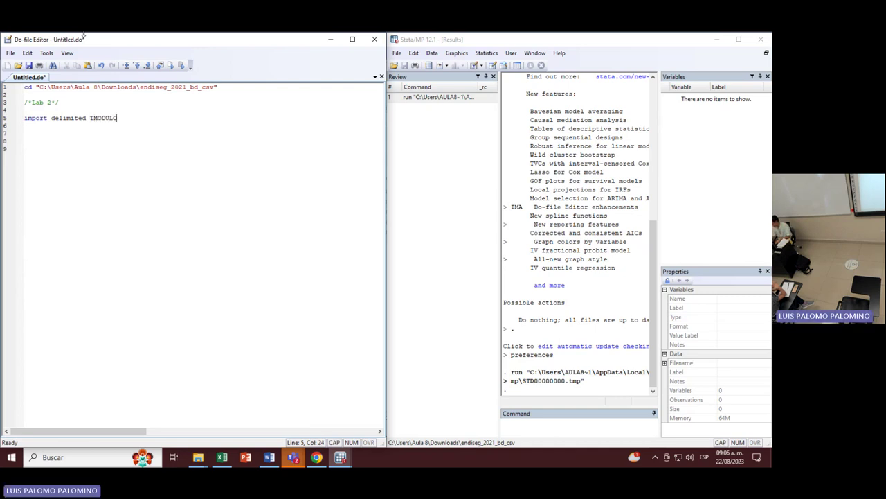
pyautogui.write('.')
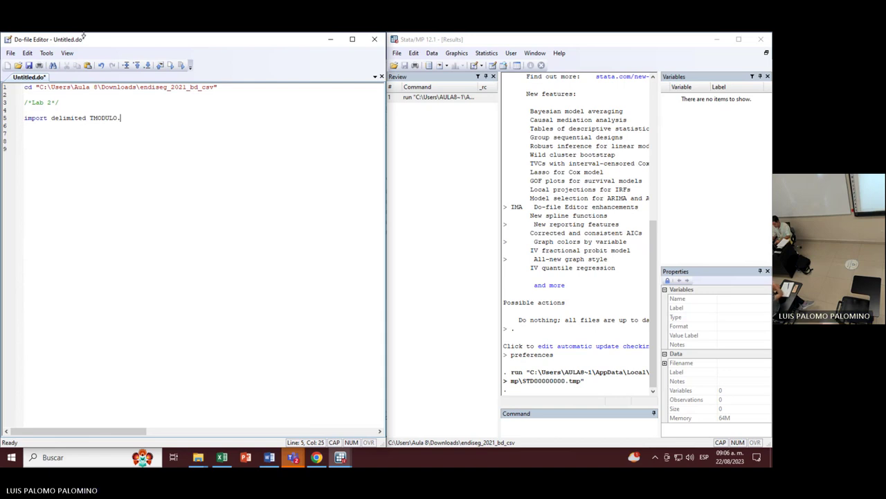
pyautogui.write(' CLEAR')
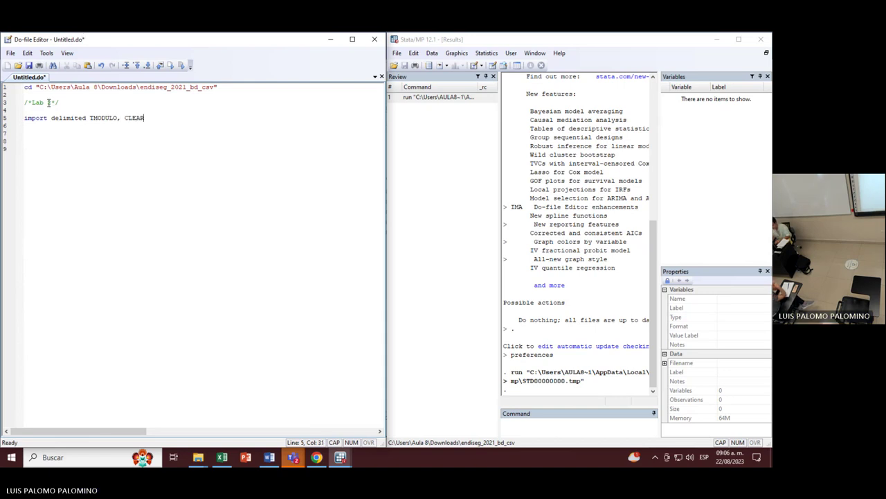
pyautogui.press('BackSpace')
pyautogui.press('BackSpace')
pyautogui.press('BackSpace')
pyautogui.press('BackSpace')
pyautogui.press('BackSpace')
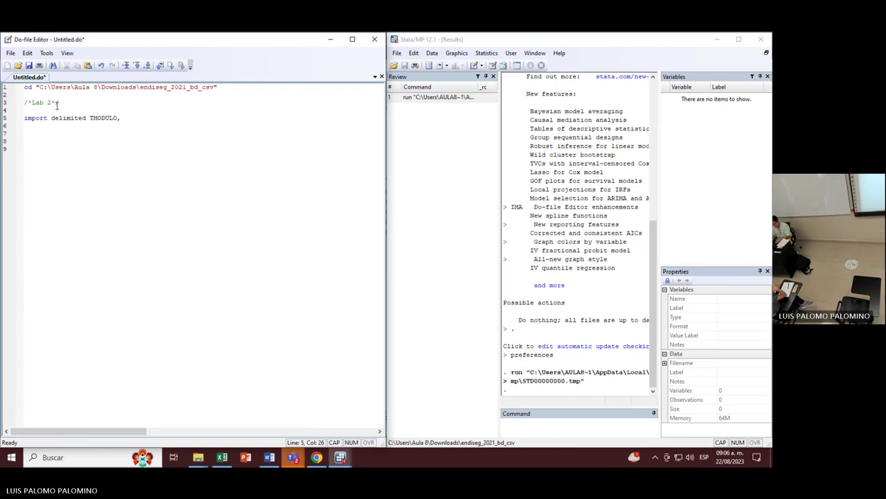
pyautogui.write('clear')
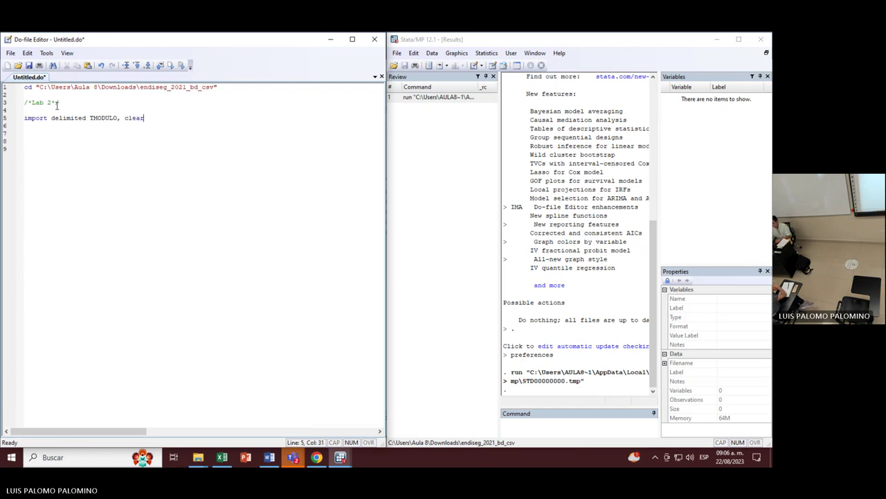
# Run line 5's TMODULO import (fails with r(198)), widen the Results pane, then go to the data folder.
pyautogui.click(5, 117)
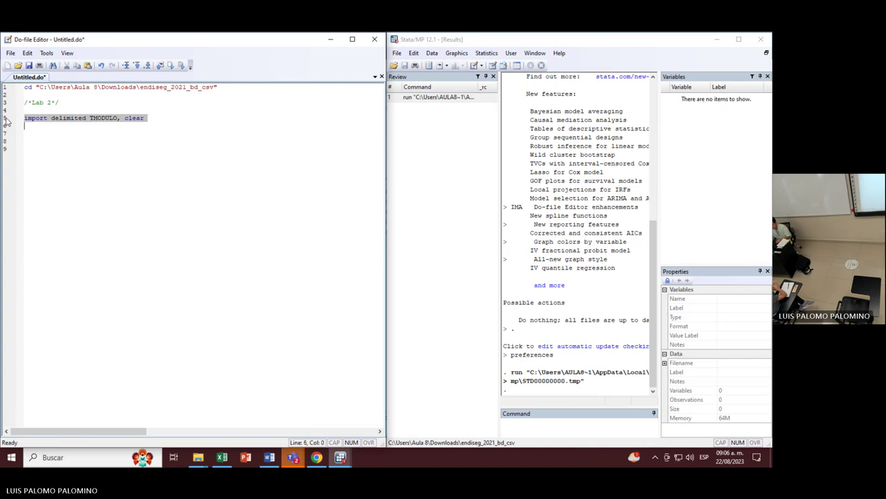
pyautogui.click(172, 65)
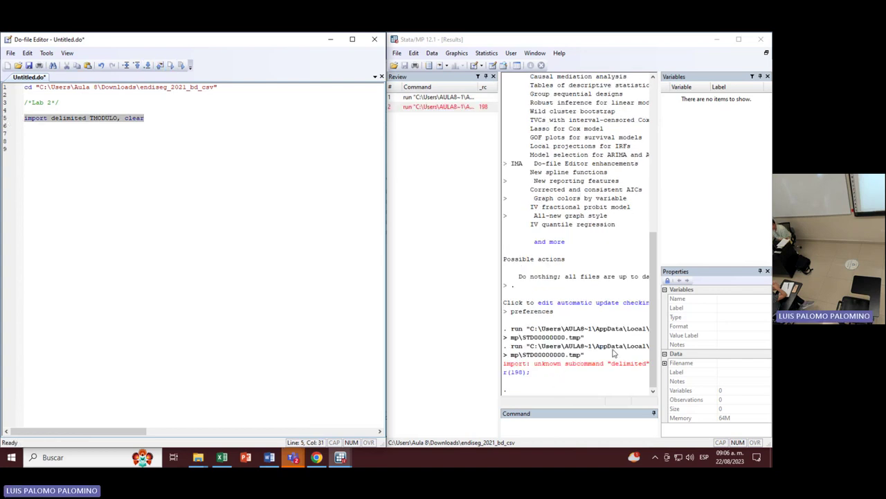
pyautogui.moveTo(660, 340); pyautogui.dragTo(708, 343)
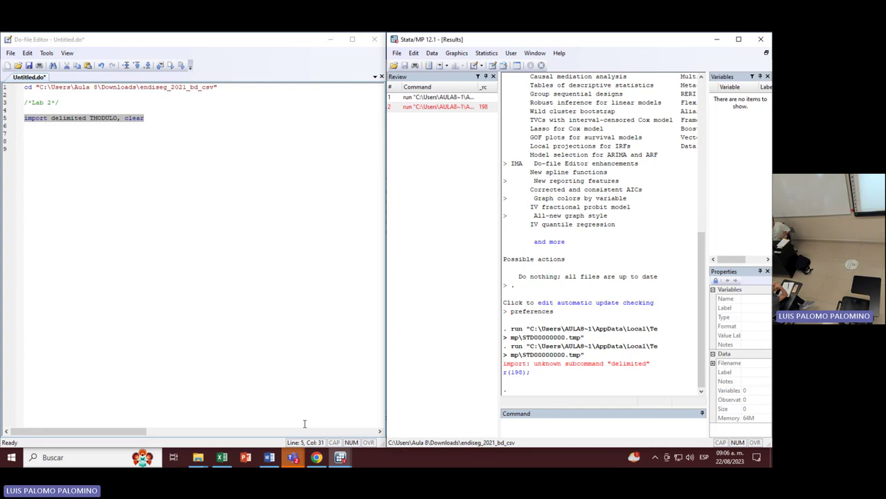
pyautogui.hotkey('alt', 'Tab')
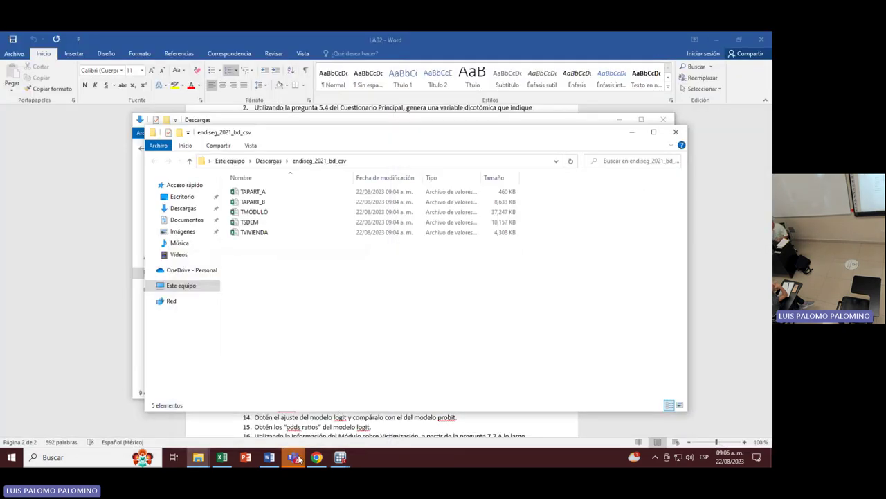
# Bring the Teams meeting window to the front from the taskbar.
pyautogui.moveTo(293, 457)
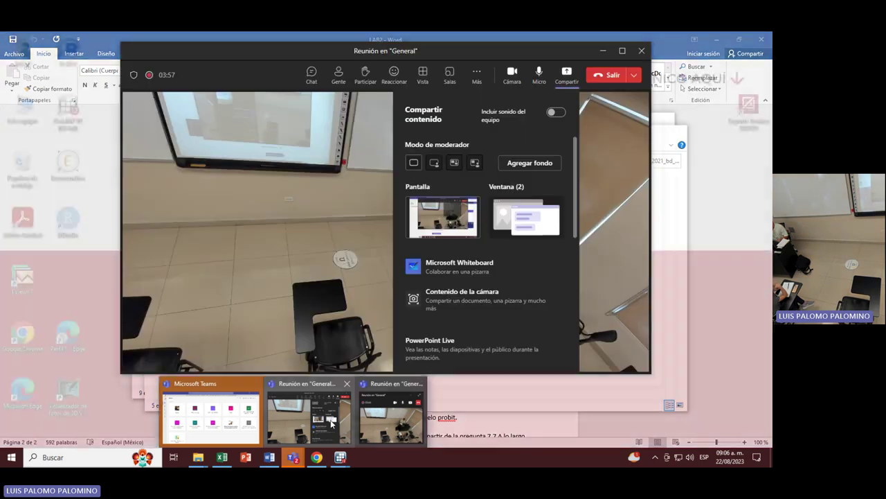
pyautogui.click(331, 424)
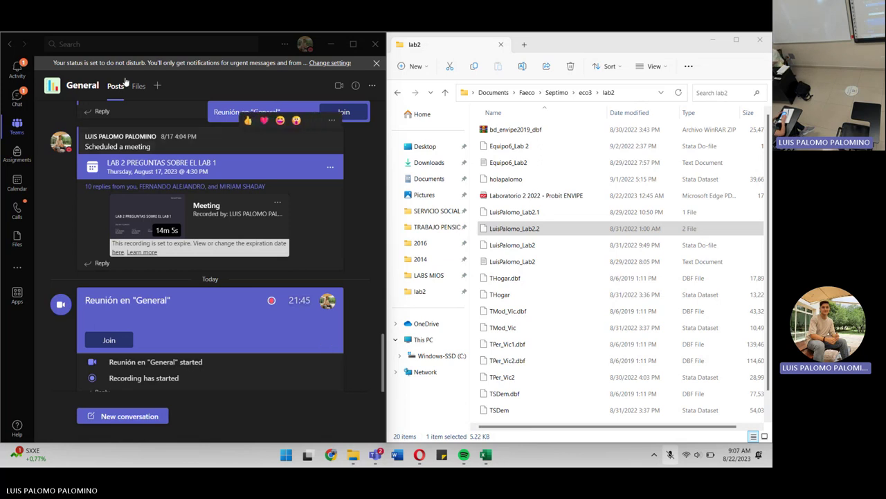
# Minimize Teams, File Explorer and Excel, then launch Stata/MP 17 from the Start menu.
pyautogui.click(331, 43)
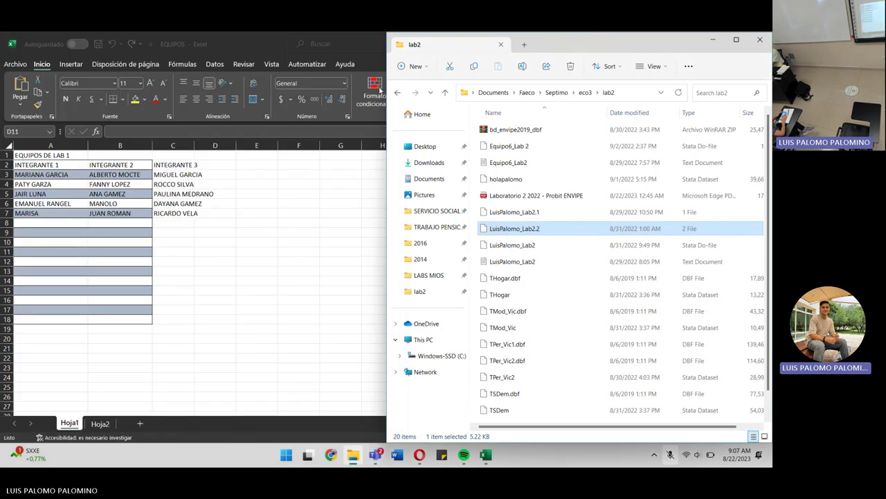
pyautogui.click(713, 39)
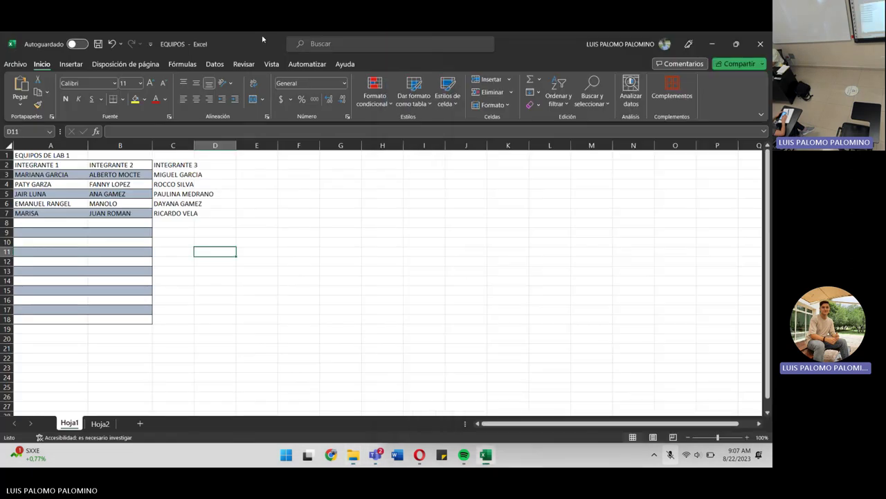
pyautogui.click(711, 48)
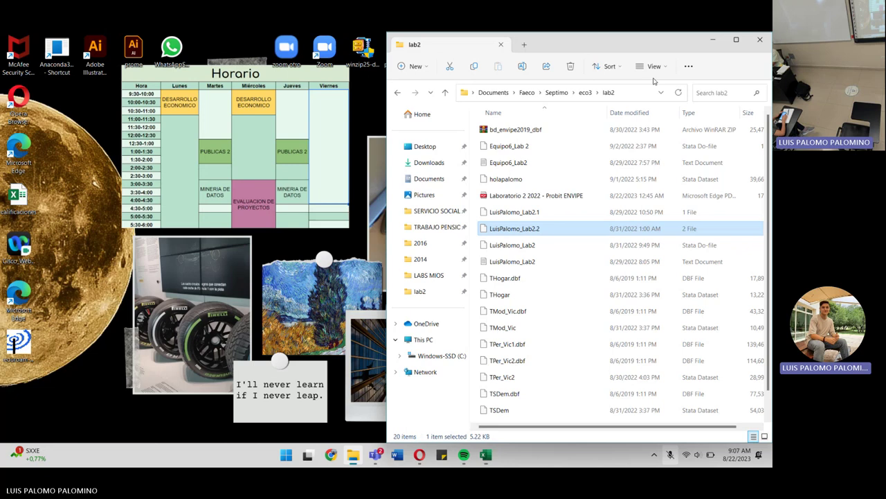
pyautogui.click(286, 455)
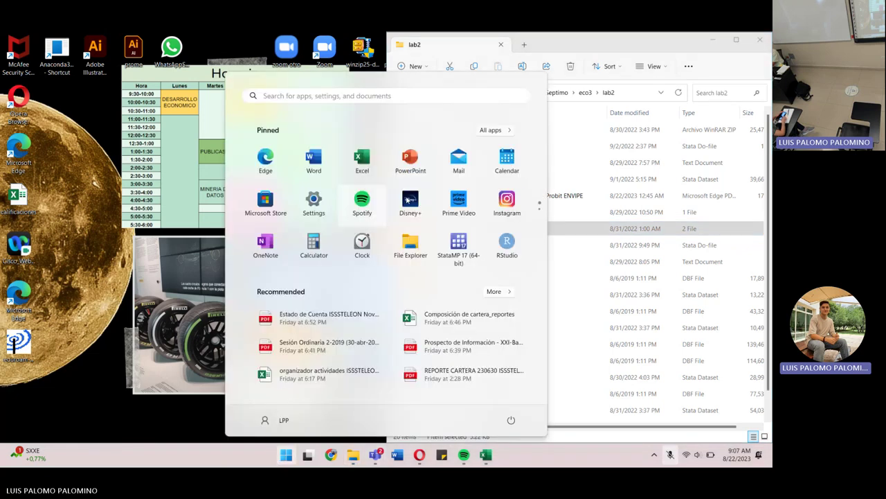
pyautogui.click(459, 246)
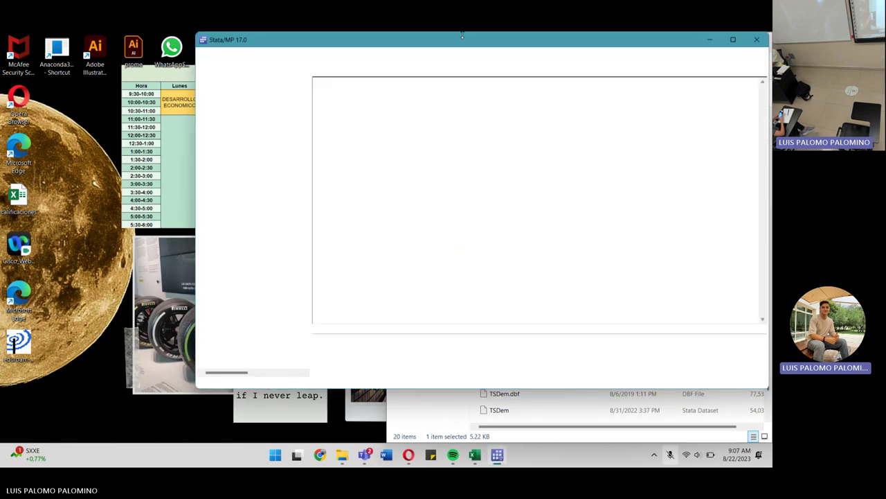
# Dock Stata on the left half and browse the Open dialog into the eco3 lab2 folder.
pyautogui.moveTo(501, 46); pyautogui.dragTo(1, 56)
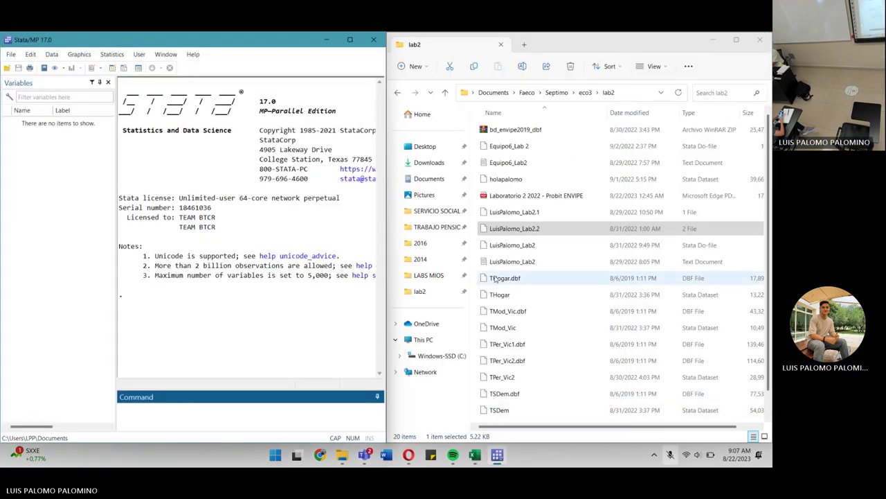
pyautogui.click(566, 233)
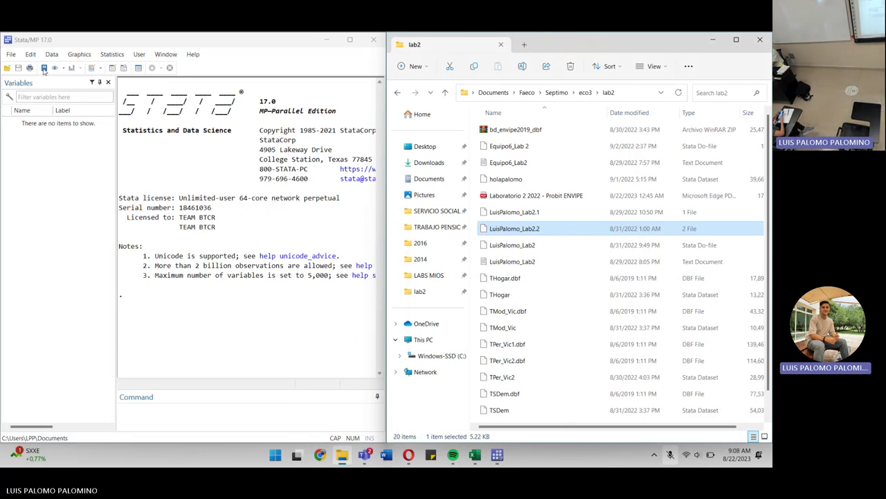
pyautogui.click(13, 54)
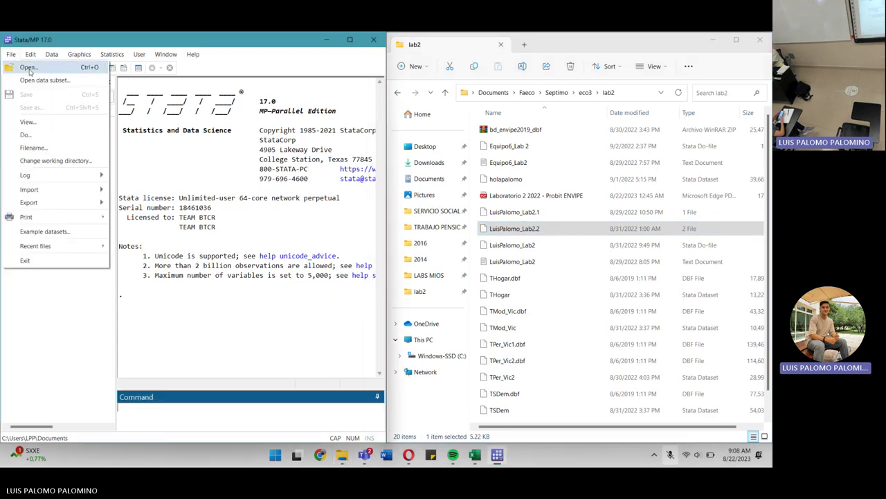
pyautogui.click(31, 70)
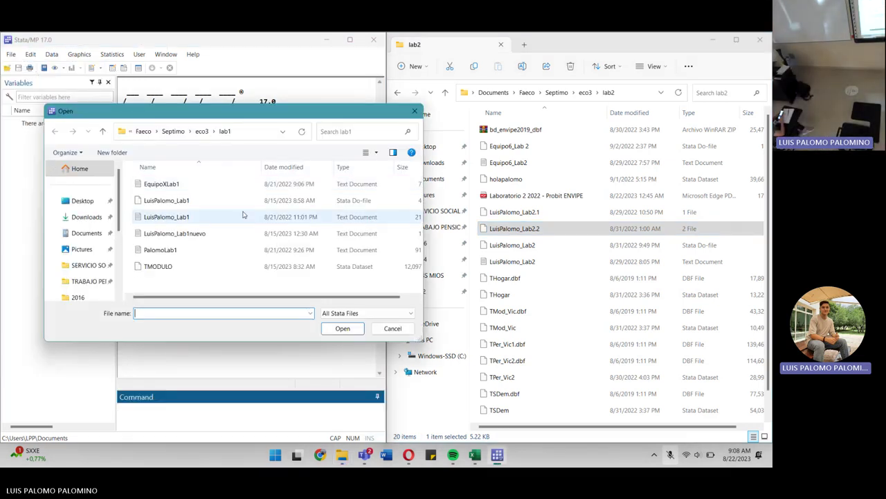
pyautogui.click(201, 133)
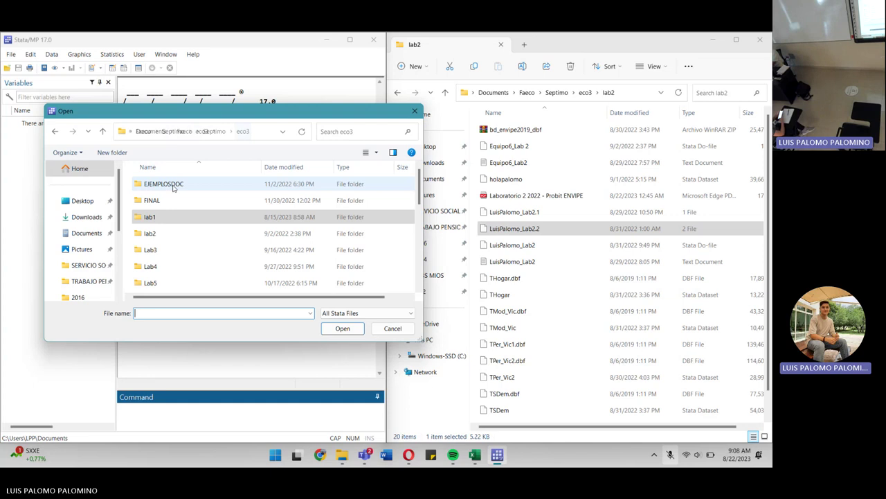
pyautogui.doubleClick(172, 233)
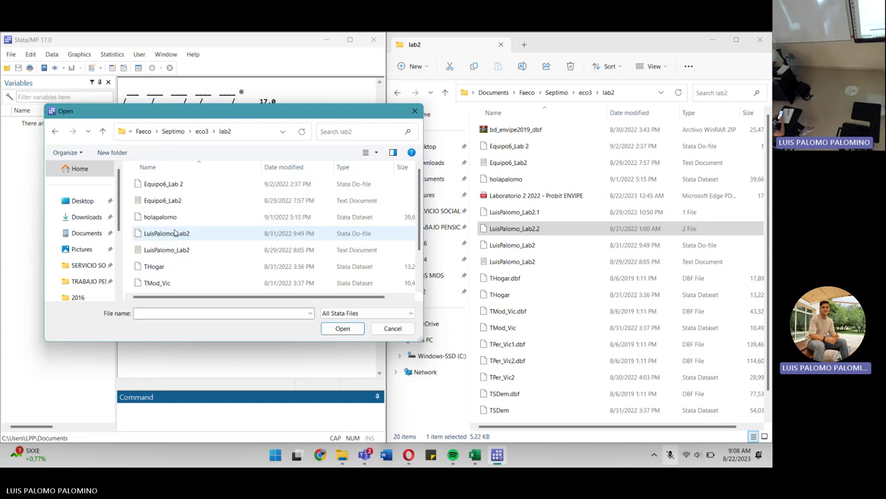
# Move to the lab1 folder, view the newer Lab1 log, then select the Lab1 do-file.
pyautogui.click(201, 132)
pyautogui.doubleClick(169, 217)
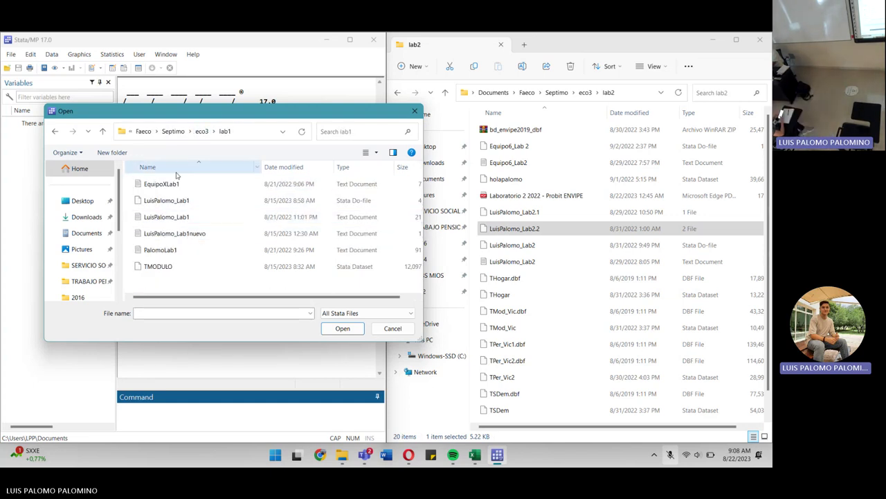
pyautogui.doubleClick(201, 233)
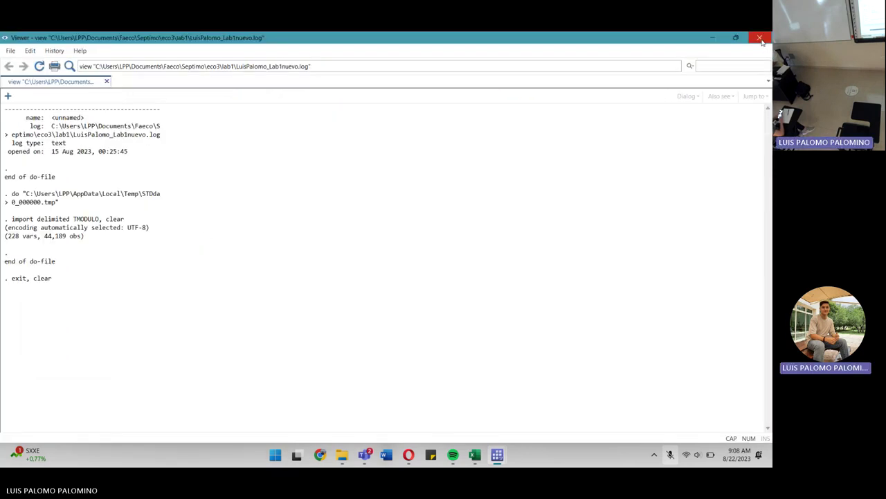
pyautogui.click(760, 38)
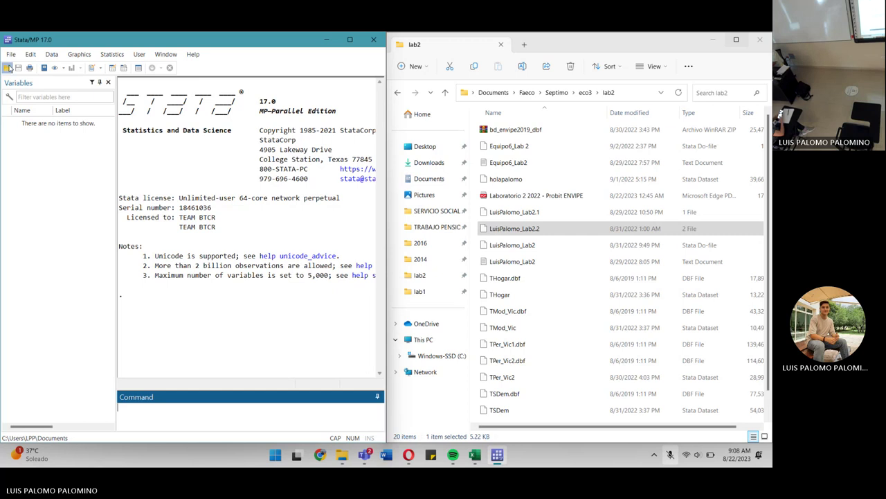
pyautogui.click(6, 68)
pyautogui.click(184, 201)
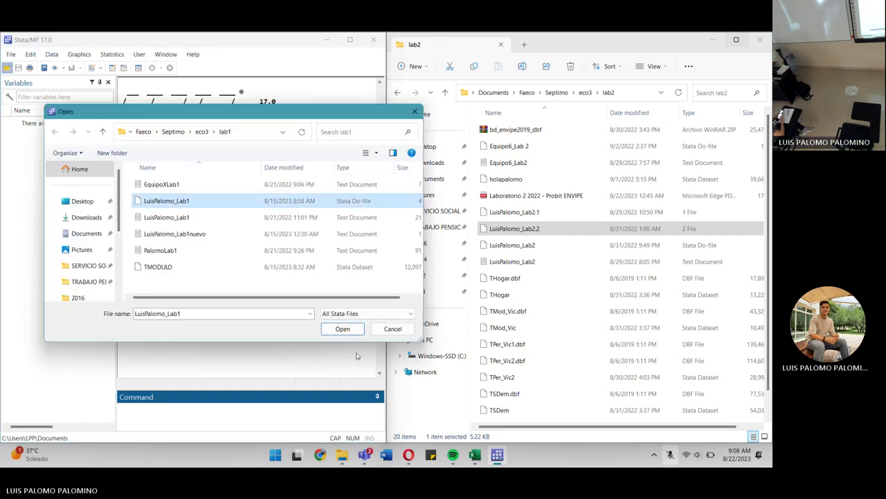
# Copy the Lab1 do-file's cd and capture log close lines into a new do-file and run both.
pyautogui.click(339, 328)
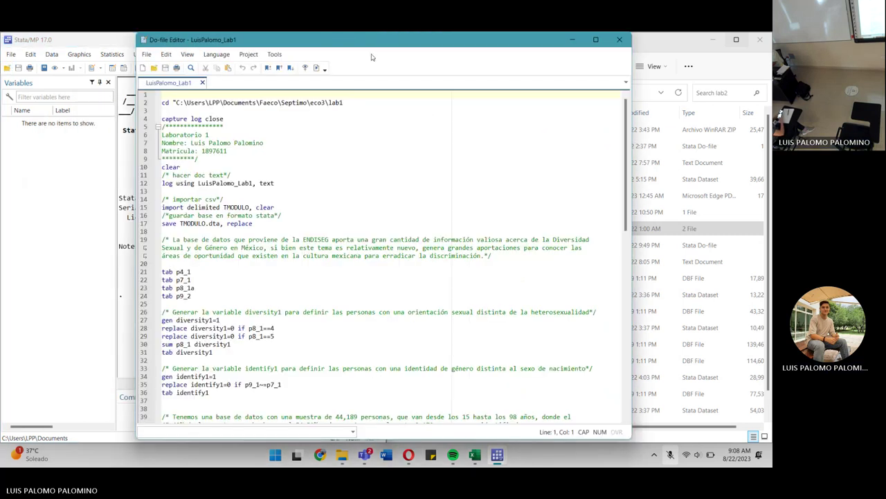
pyautogui.click(140, 105)
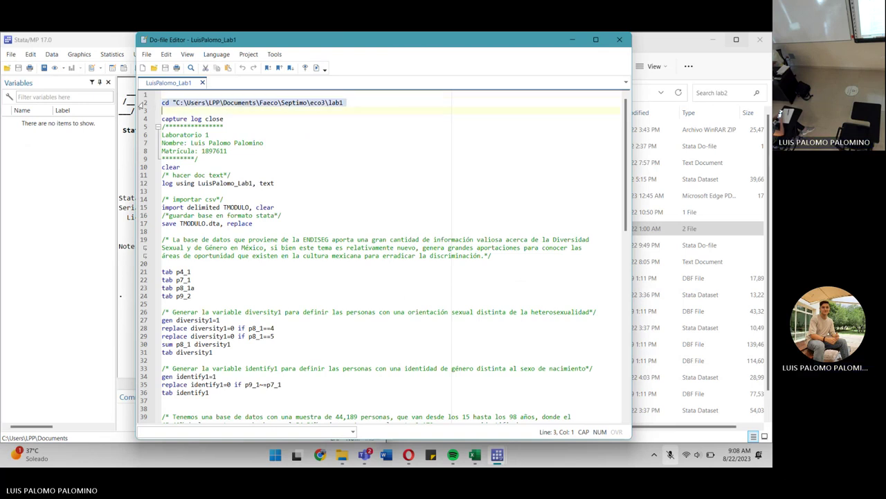
pyautogui.click(142, 68)
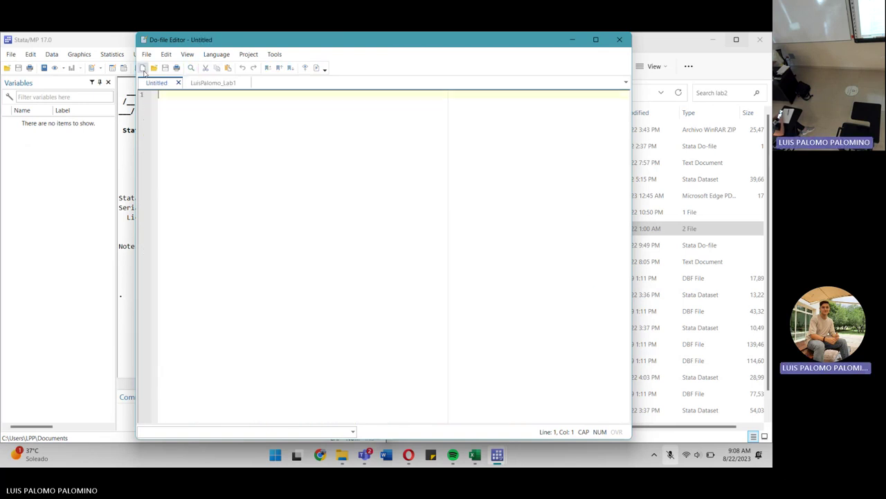
pyautogui.click(214, 83)
pyautogui.moveTo(148, 109); pyautogui.dragTo(143, 123)
pyautogui.hotkey('ctrl', 'c')
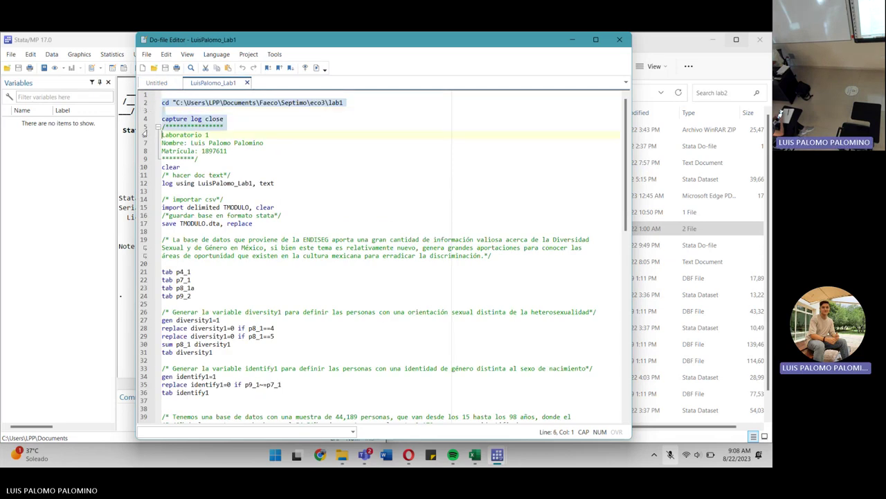
pyautogui.click(161, 84)
pyautogui.hotkey('ctrl', 'v')
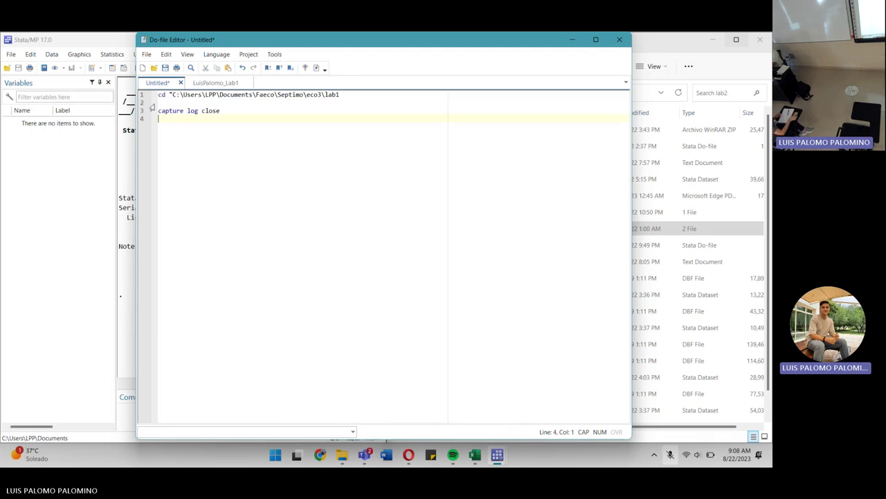
pyautogui.click(137, 94)
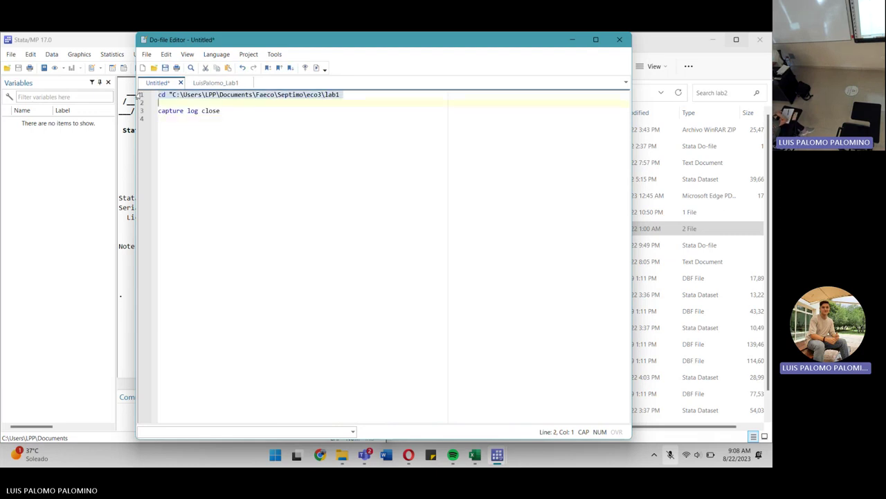
pyautogui.click(317, 69)
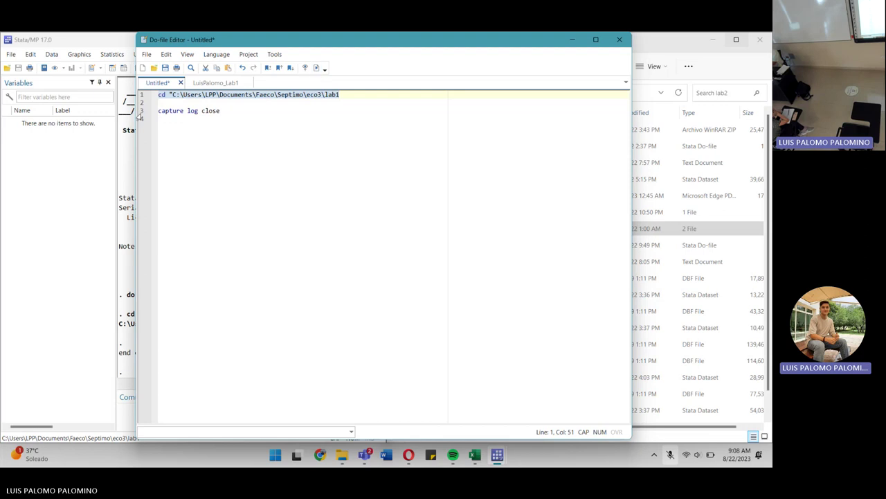
pyautogui.click(139, 113)
pyautogui.click(316, 68)
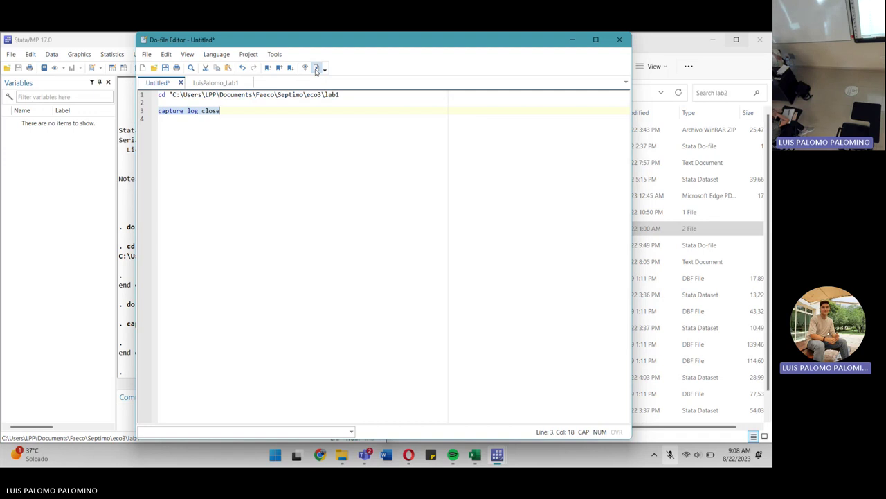
# Paste lab 1's header comment block (lines 5–9) below capture log close in the new do-file.
pyautogui.click(215, 83)
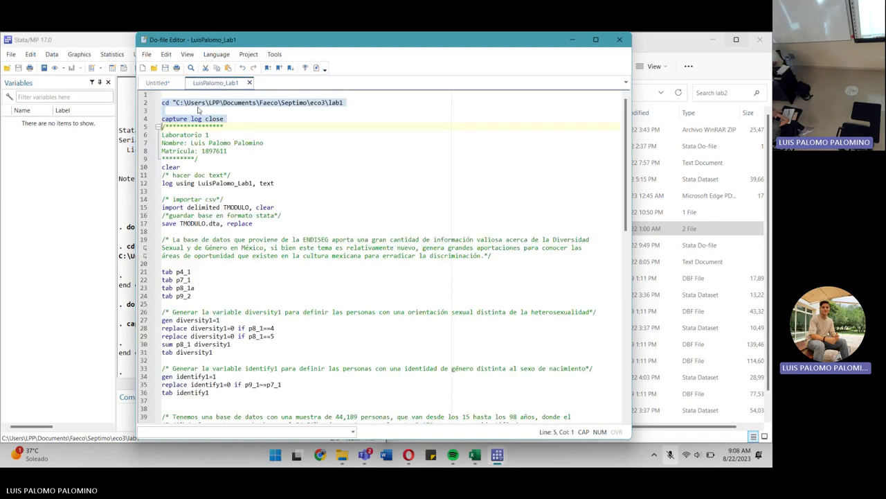
pyautogui.moveTo(144, 128); pyautogui.dragTo(142, 164)
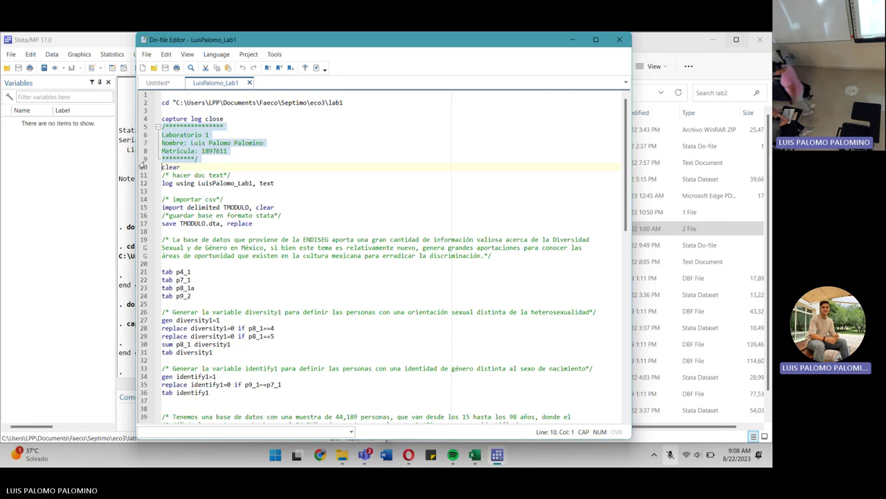
pyautogui.hotkey('ctrl', 'Tab')
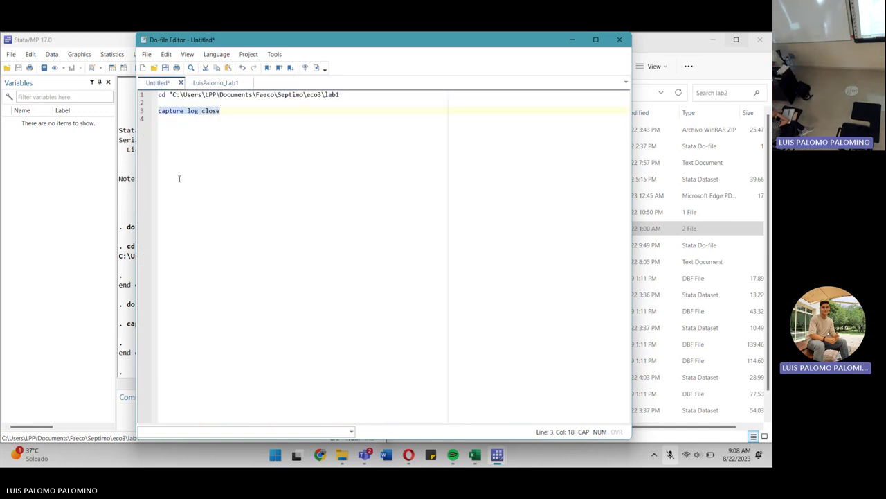
pyautogui.click(179, 178)
pyautogui.press('Return')
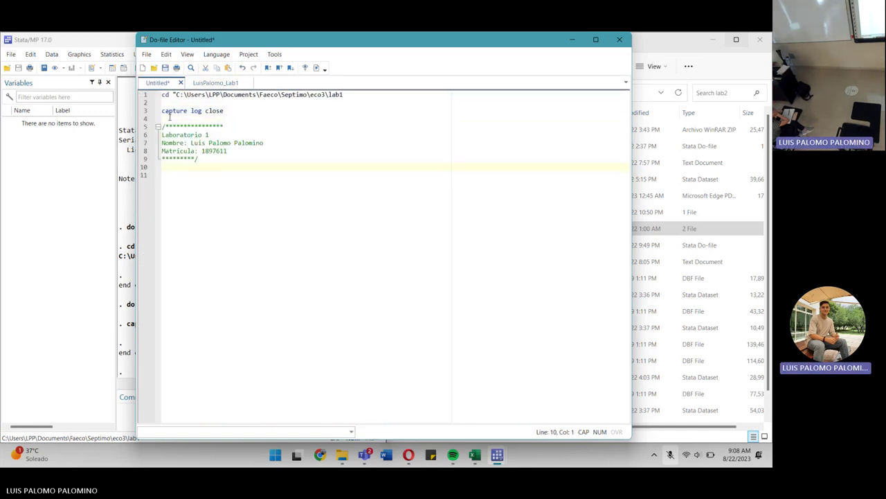
pyautogui.click(215, 135)
pyautogui.click(193, 174)
# Add the clear and log using lines, rename the log from Lab1 to Lab2, and run both.
pyautogui.click(212, 85)
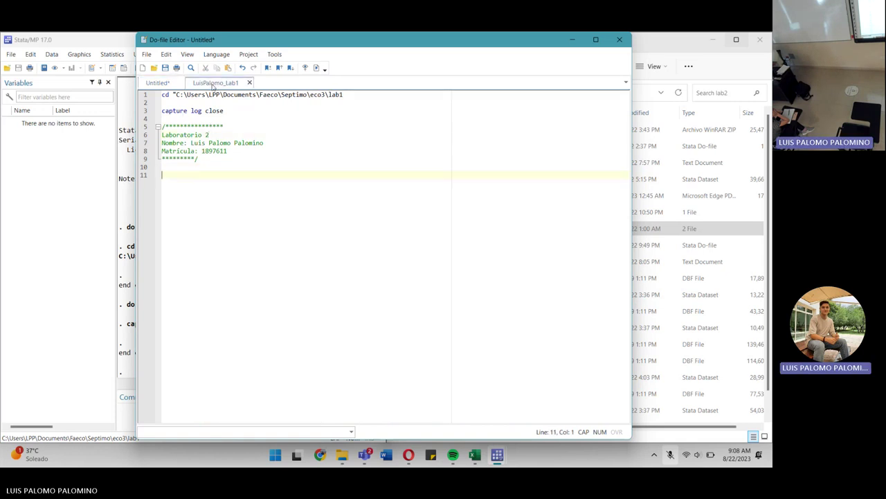
pyautogui.moveTo(142, 172); pyautogui.dragTo(140, 188)
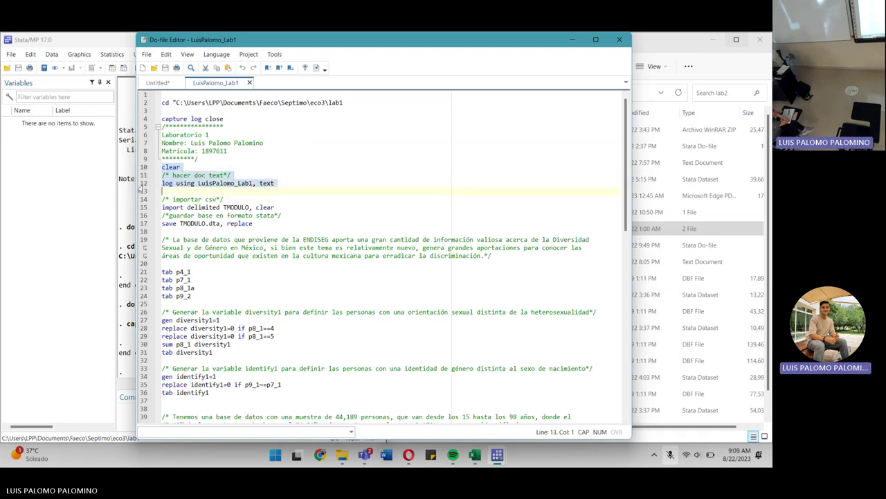
pyautogui.hotkey('ctrl', 'c')
pyautogui.click(157, 82)
pyautogui.hotkey('ctrl', 'v')
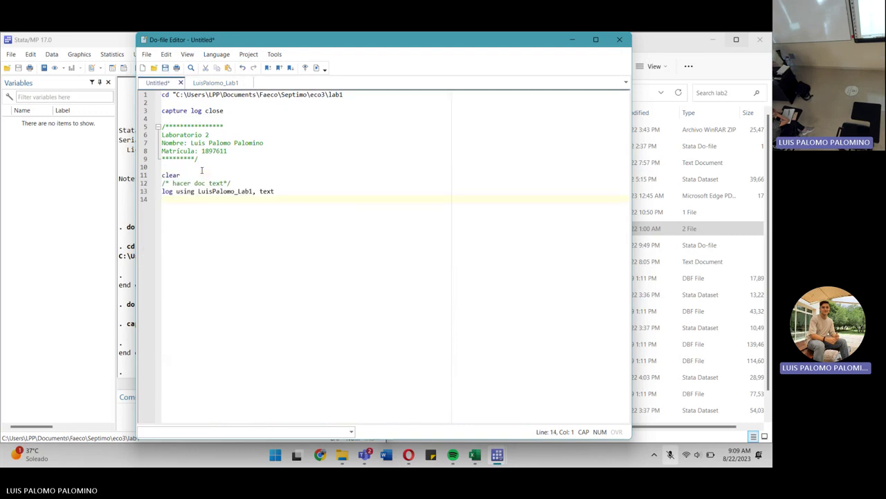
pyautogui.click(142, 175)
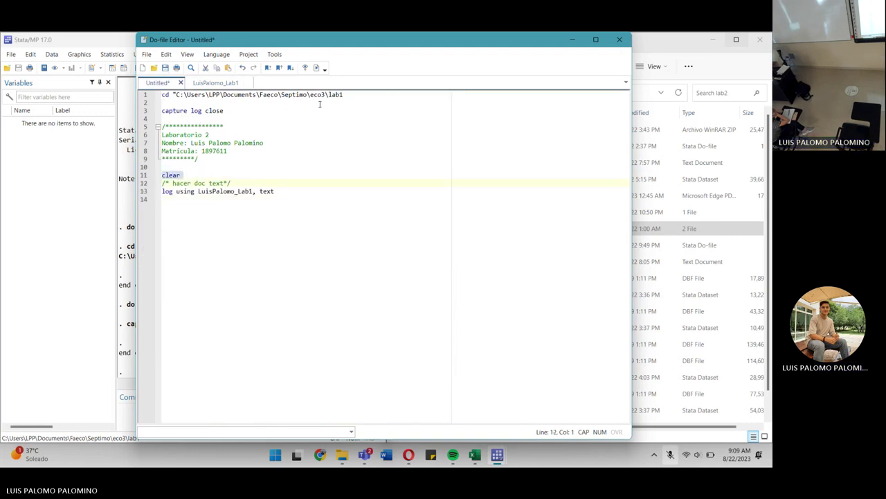
pyautogui.click(317, 67)
pyautogui.click(142, 191)
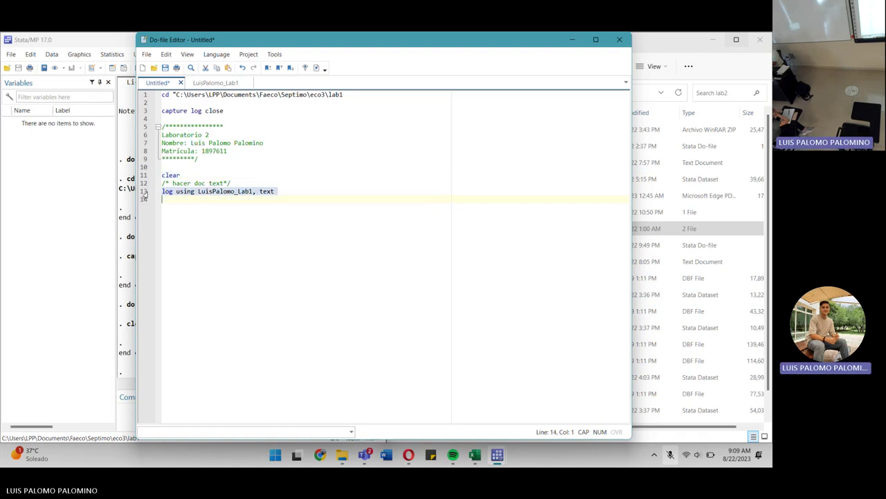
pyautogui.click(253, 191)
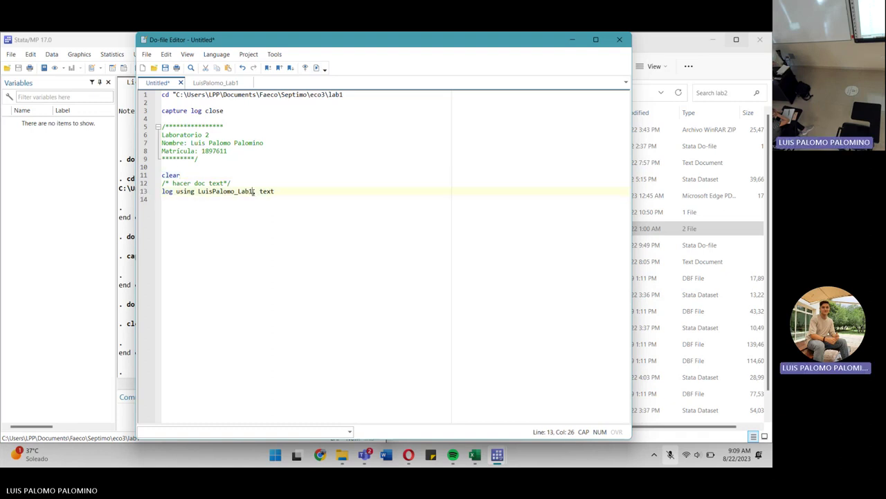
pyautogui.press('BackSpace')
pyautogui.write('2')
pyautogui.click(316, 68)
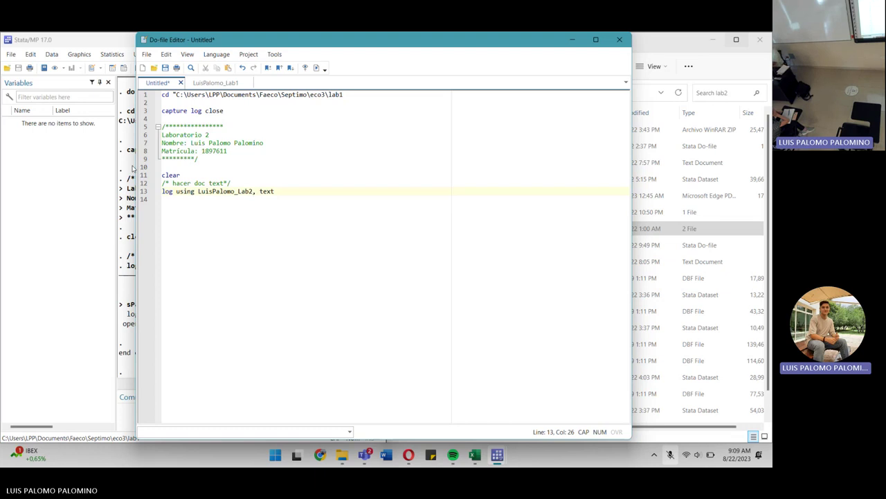
# Paste lab 1's /* importar csv*/ comment and import delimited TMODULO, clear lines at line 15.
pyautogui.click(214, 201)
pyautogui.press('Return')
pyautogui.press('Return')
pyautogui.press('Return')
pyautogui.press('Return')
pyautogui.press('Up')
pyautogui.press('Up')
pyautogui.press('Up')
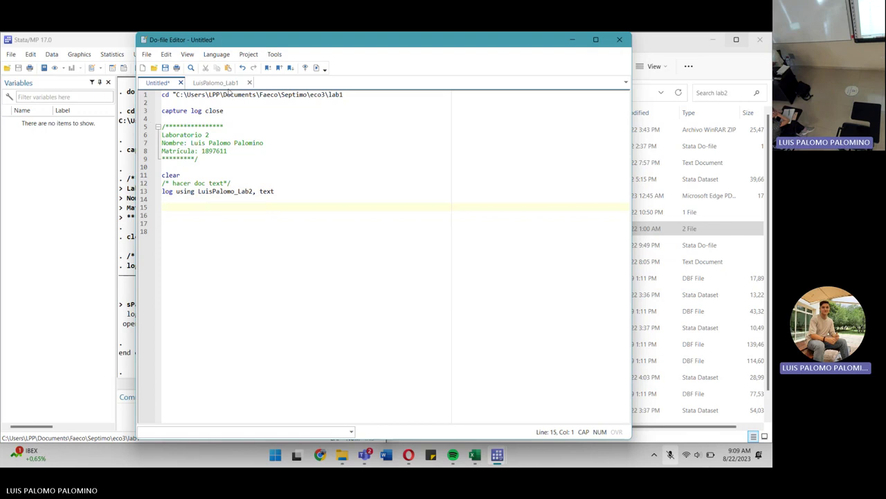
pyautogui.click(220, 83)
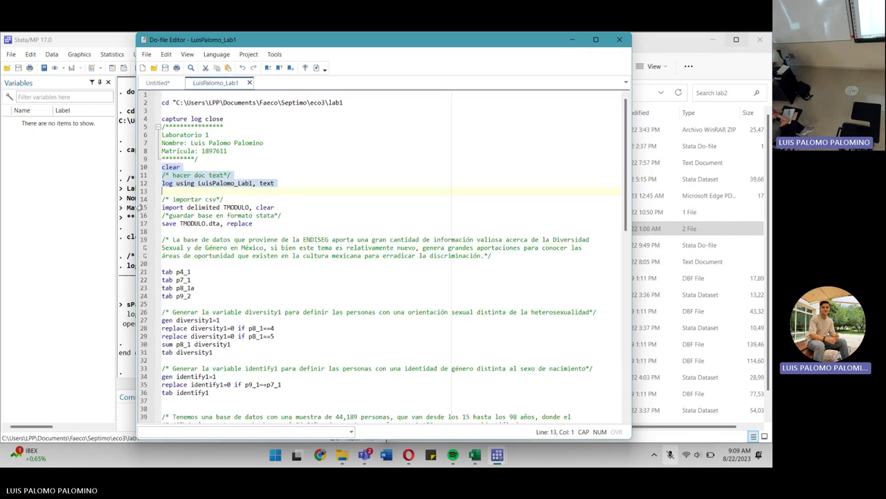
pyautogui.moveTo(142, 200)
pyautogui.mouseDown()
pyautogui.moveTo(142, 215)
pyautogui.moveTo(143, 208)
pyautogui.mouseUp()
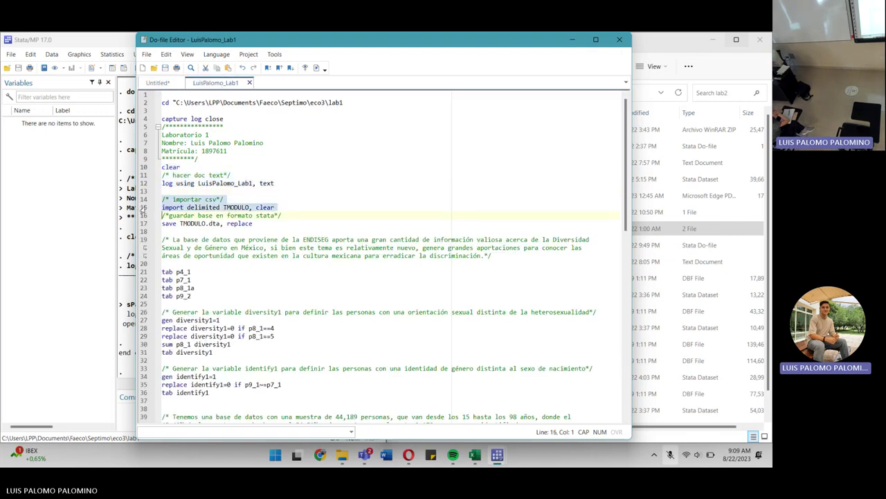
pyautogui.click(157, 84)
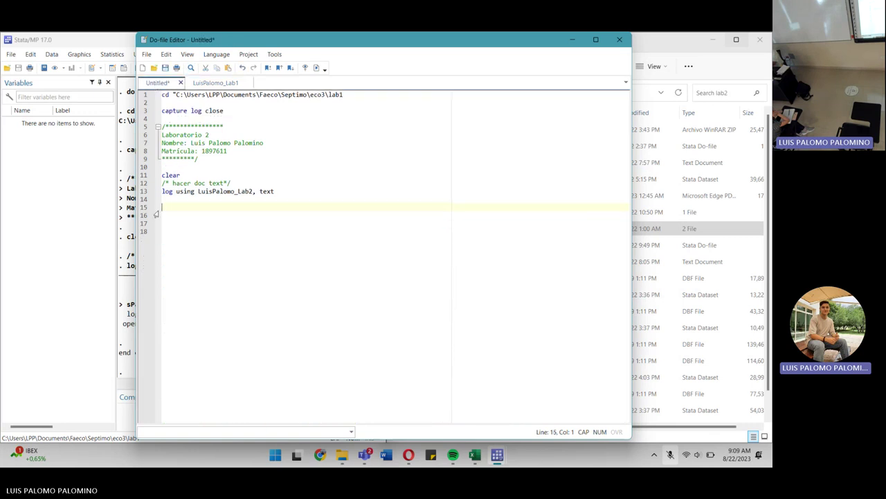
pyautogui.hotkey('ctrl', 'v')
pyautogui.click(142, 207)
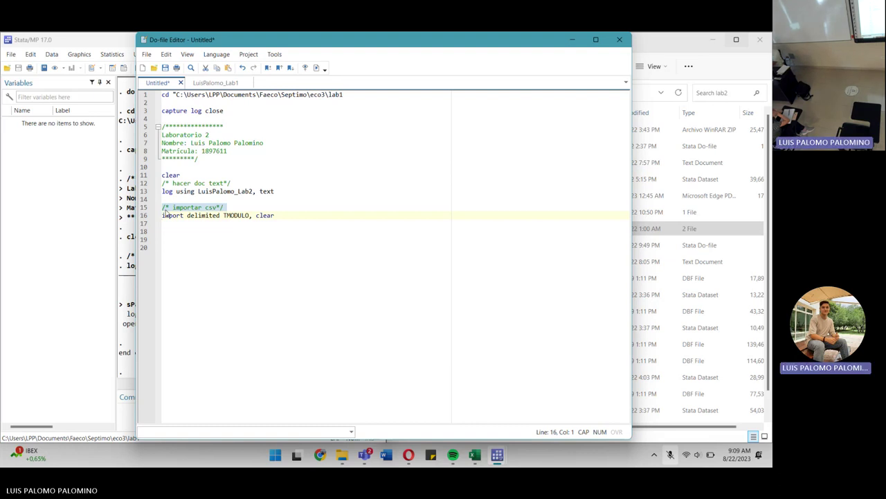
# Begin saving the do-file but cancel, then select the import delimited TMODULO, clear line.
pyautogui.hotkey('ctrl', 's')
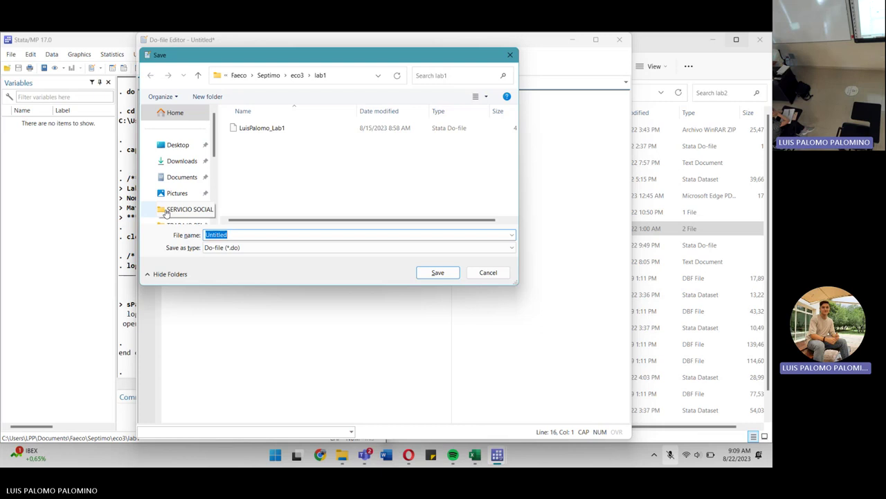
pyautogui.click(488, 272)
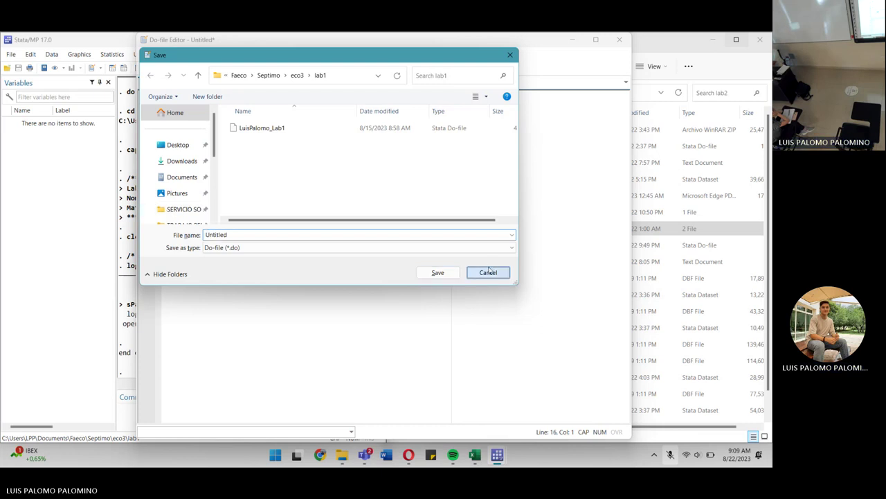
pyautogui.click(142, 215)
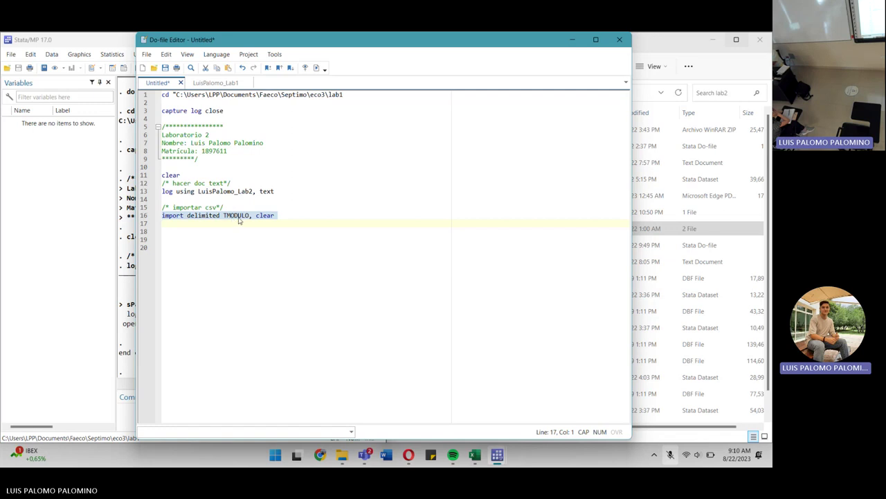
pyautogui.click(316, 67)
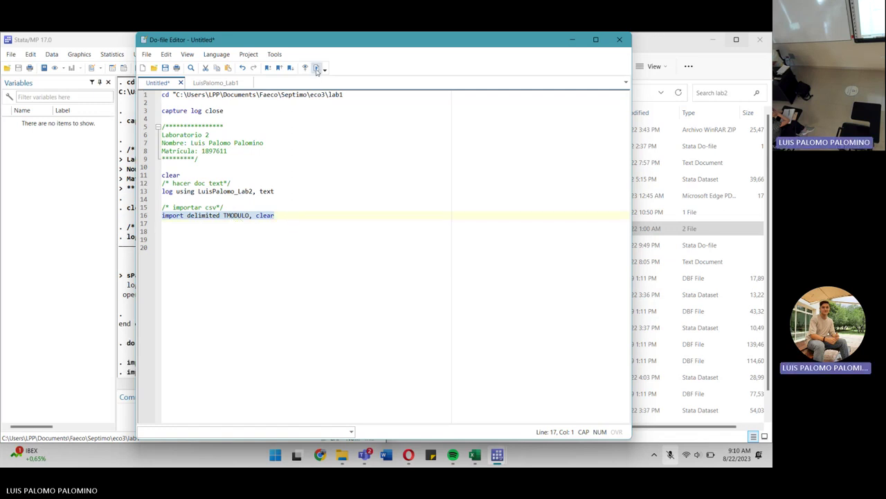
pyautogui.click(119, 262)
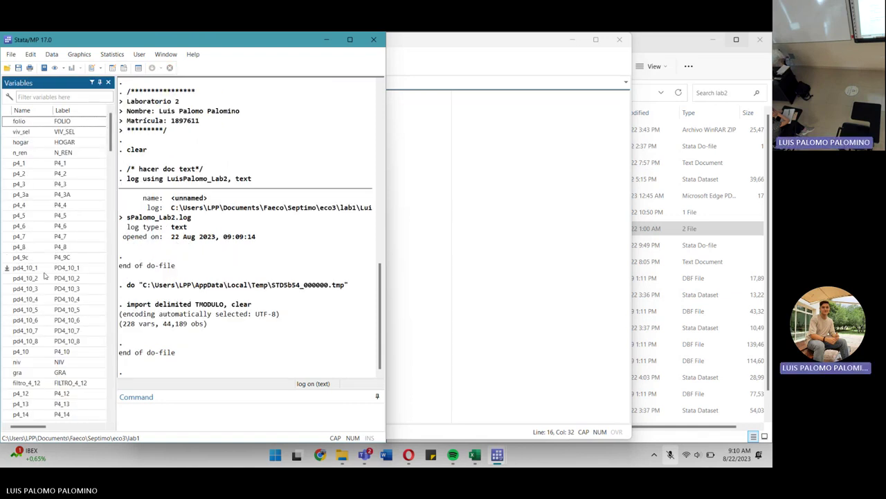
pyautogui.scroll(-18, 43, 276)
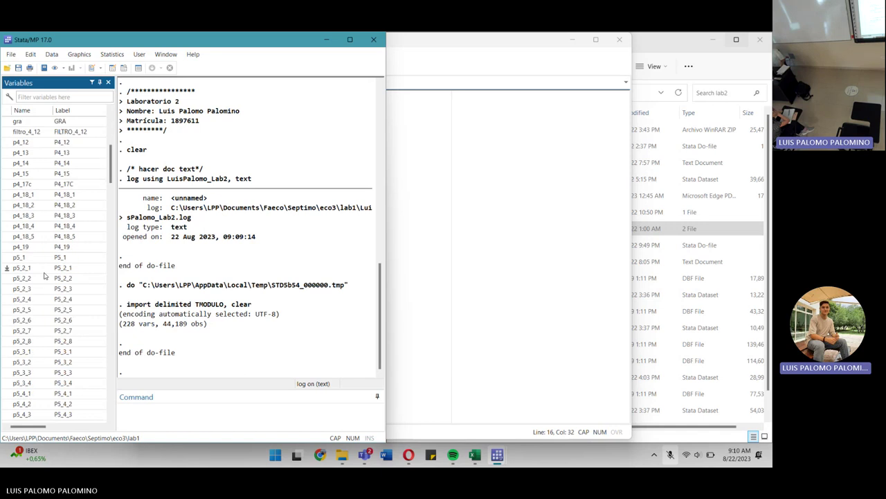
pyautogui.scroll(15, 44, 275)
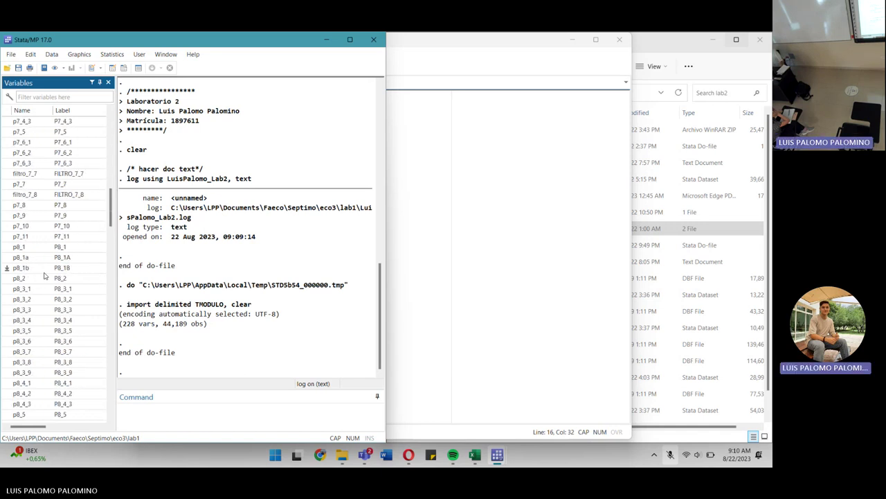
pyautogui.scroll(-1, 44, 275)
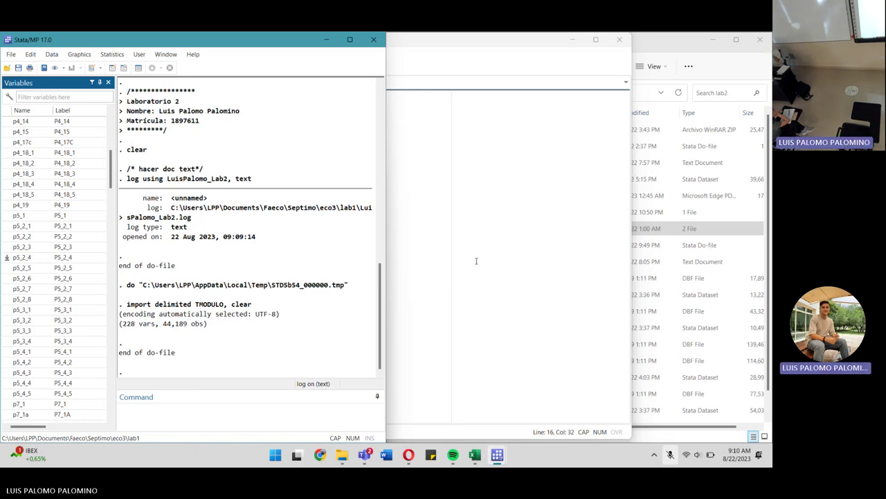
pyautogui.scroll(-1, 83, 348)
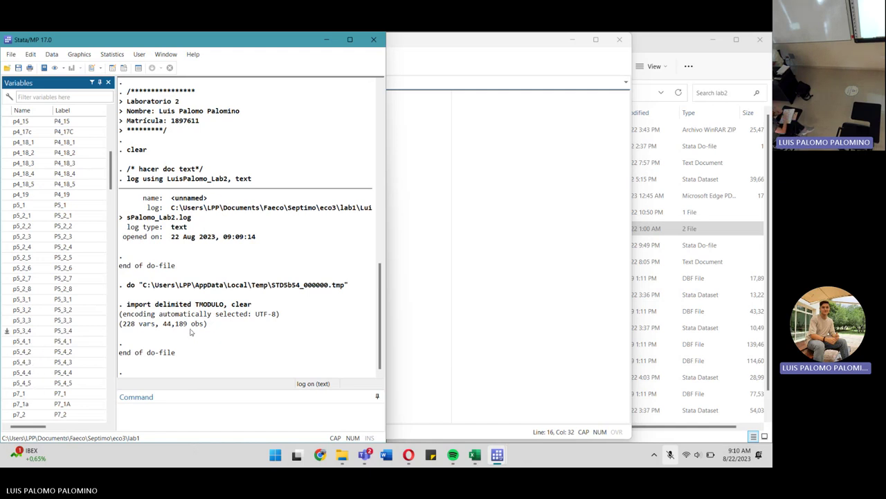
# Try summarizing the uppercase P5_4_* variables, which fails with r(111).
pyautogui.click(191, 419)
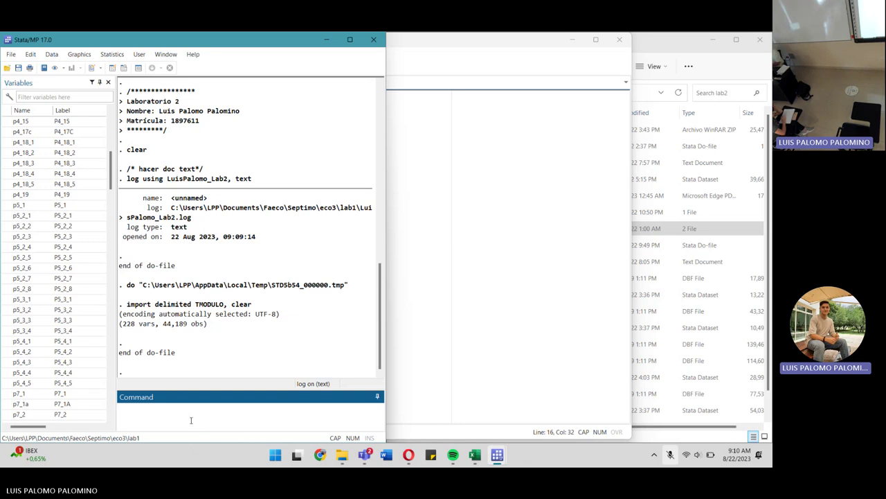
pyautogui.write('sum')
pyautogui.press('BackSpace')
pyautogui.press('BackSpace')
pyautogui.press('BackSpace')
pyautogui.press('BackSpace')
pyautogui.press('capslock')
pyautogui.write('tab')
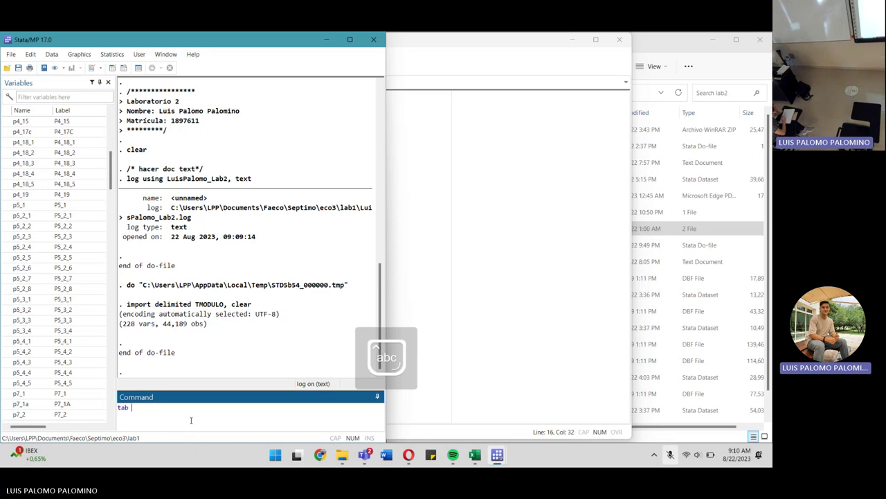
pyautogui.press('BackSpace')
pyautogui.press('BackSpace')
pyautogui.press('BackSpace')
pyautogui.press('BackSpace')
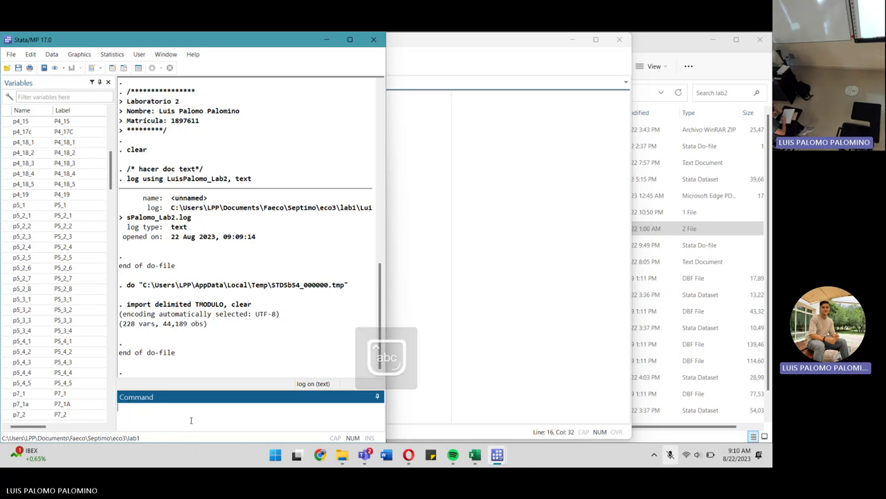
pyautogui.write('sum')
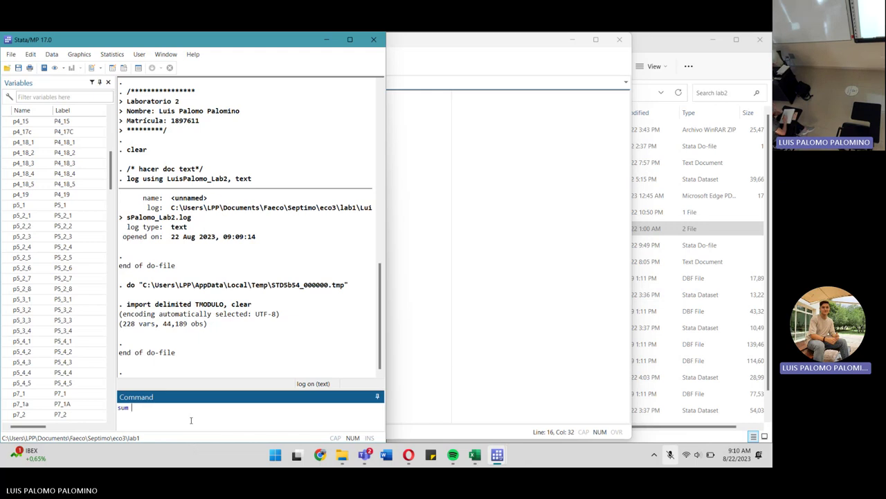
pyautogui.press('capslock')
pyautogui.write('P5')
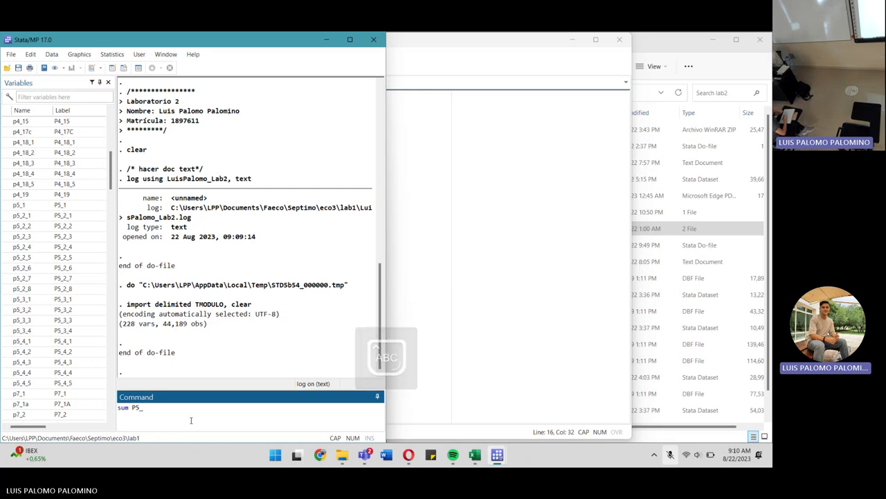
pyautogui.write('_2')
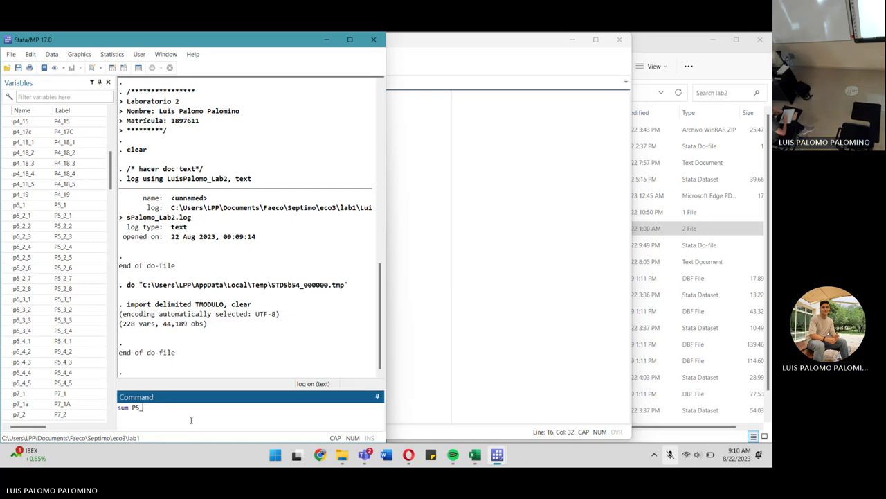
pyautogui.press('BackSpace')
pyautogui.write('4_*')
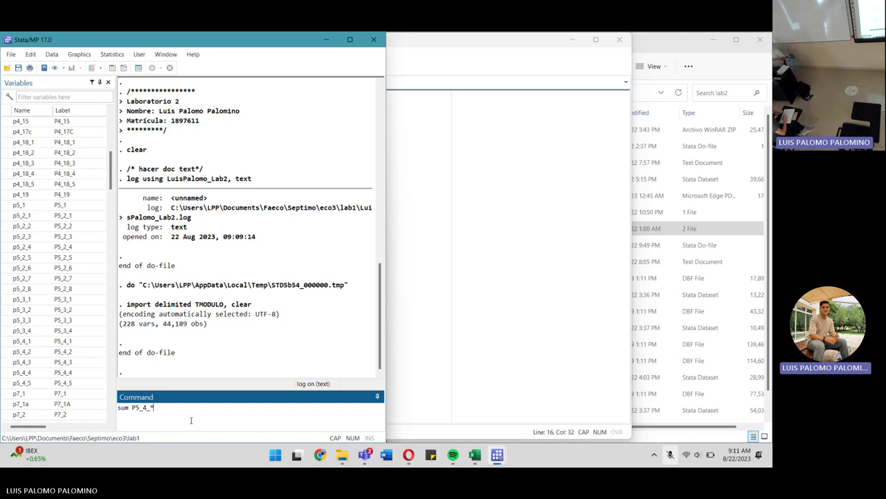
pyautogui.press('Return')
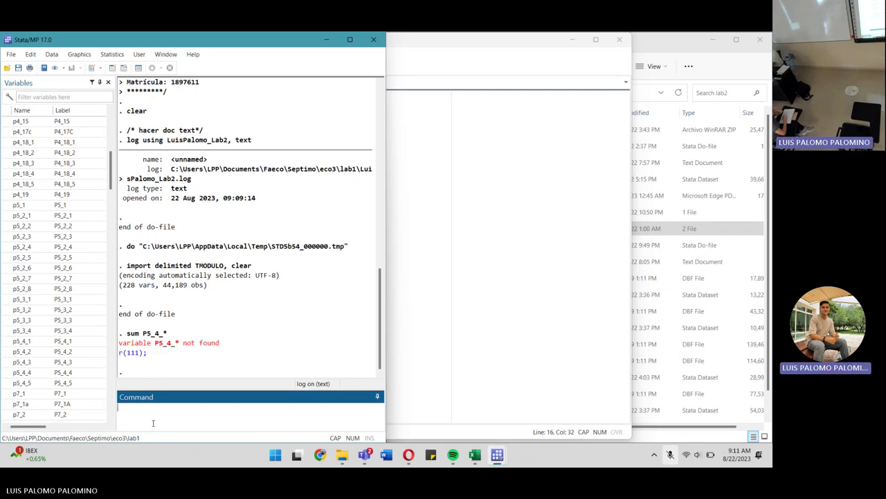
# Rerun the summary in lowercase as sum p5_4_*.
pyautogui.write('SUM')
pyautogui.press('BackSpace')
pyautogui.press('BackSpace')
pyautogui.press('BackSpace')
pyautogui.press('capslock')
pyautogui.write('sum p')
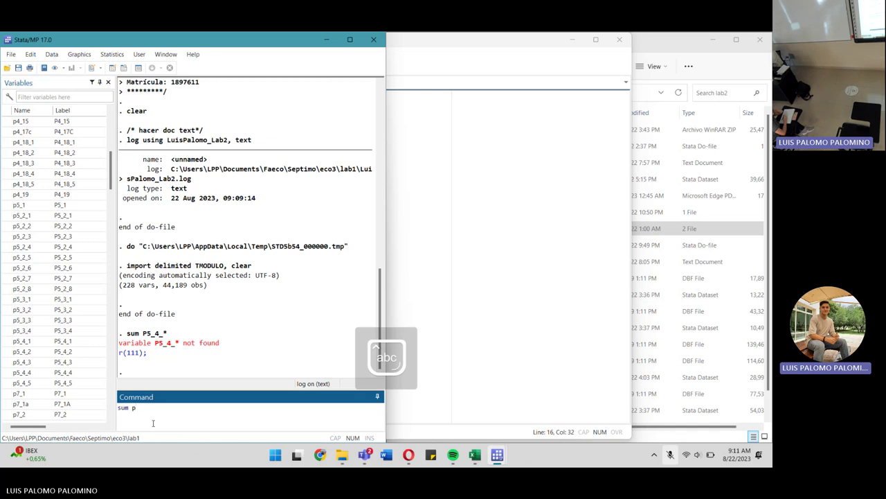
pyautogui.write('5_')
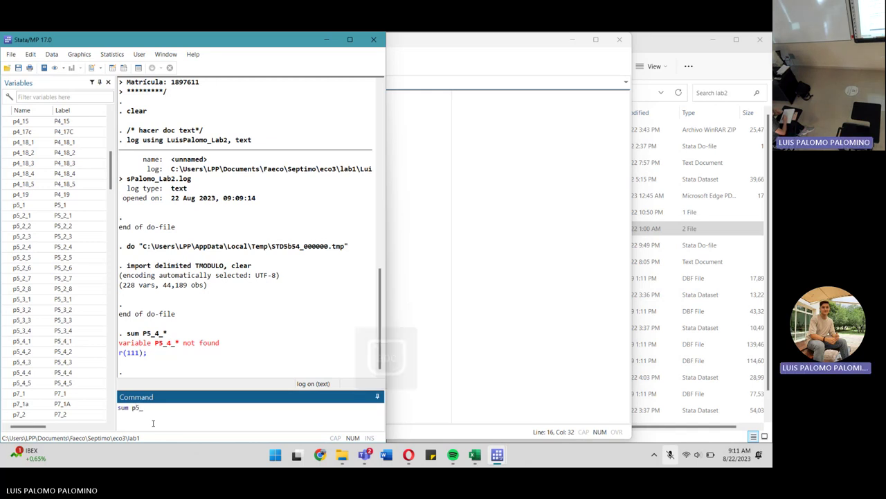
pyautogui.write('4_*')
pyautogui.press('Return')
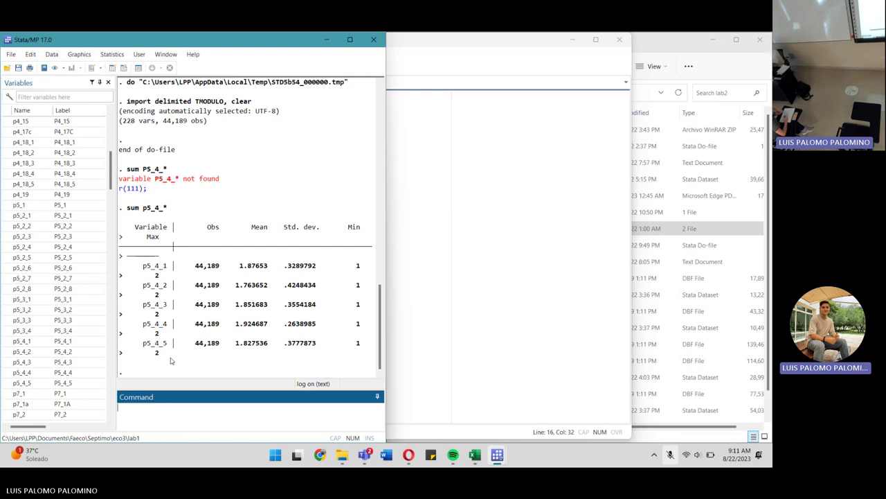
# Rerun sum p5_4_* for variables p5_4_1 through p5_4_5.
pyautogui.write('sum')
pyautogui.write('p')
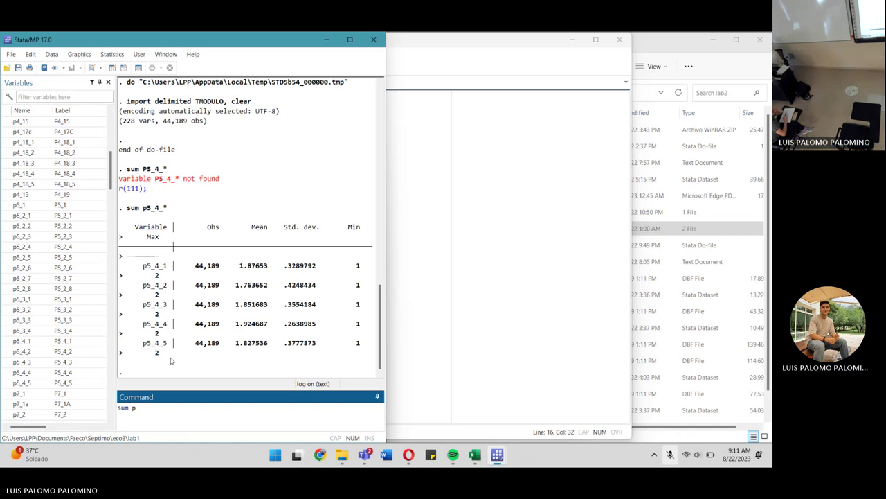
pyautogui.write('5_*')
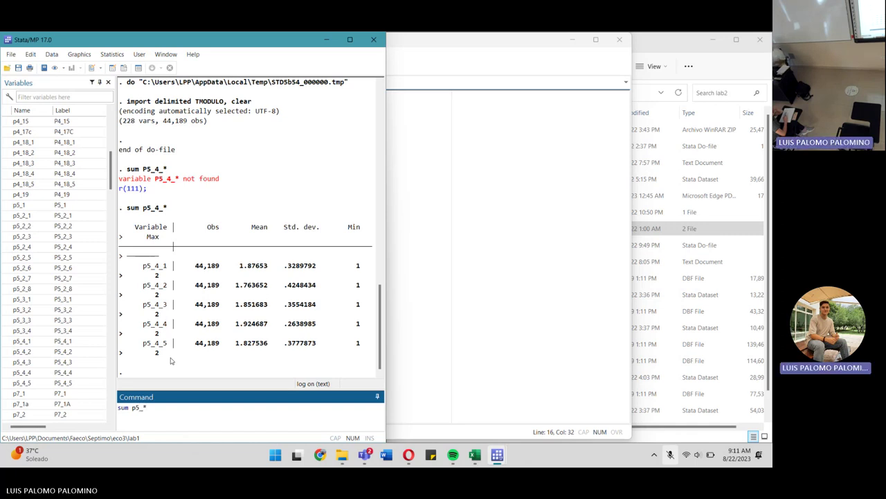
pyautogui.press('BackSpace')
pyautogui.write('_')
pyautogui.write('*')
pyautogui.press('Return')
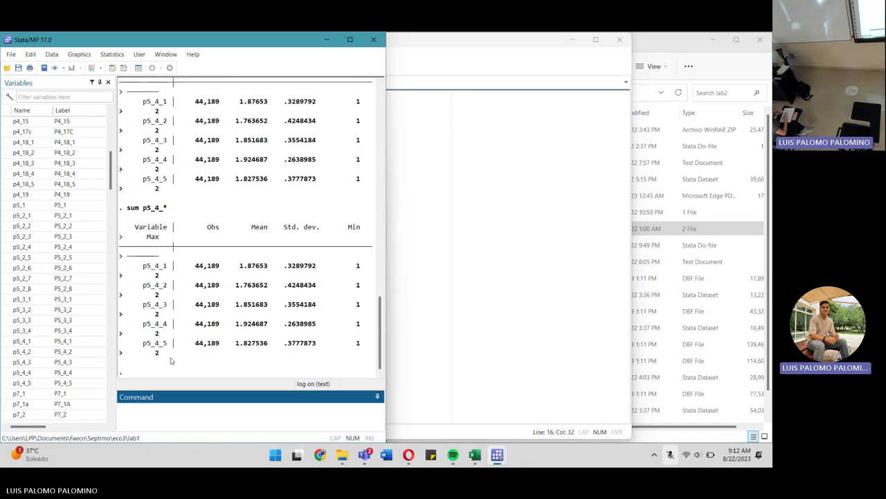
# Run tab p5_4_*, which fails with too many variables specified (r(103)), and scroll the Variables list.
pyautogui.write('tab p5_4_*')
pyautogui.press('Return')
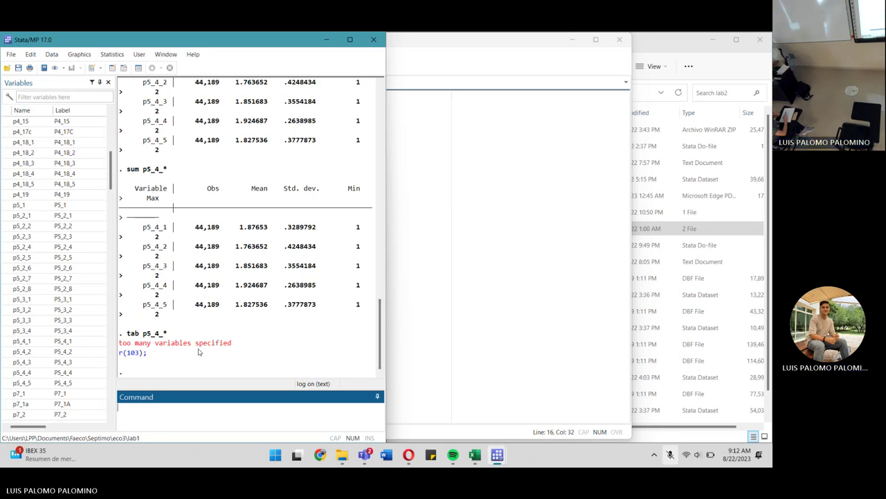
pyautogui.scroll(-1, 83, 346)
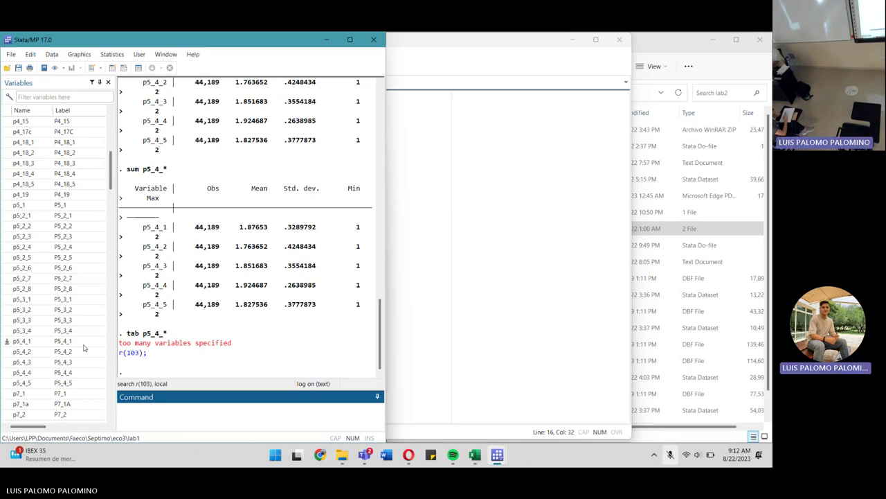
pyautogui.scroll(-1, 83, 348)
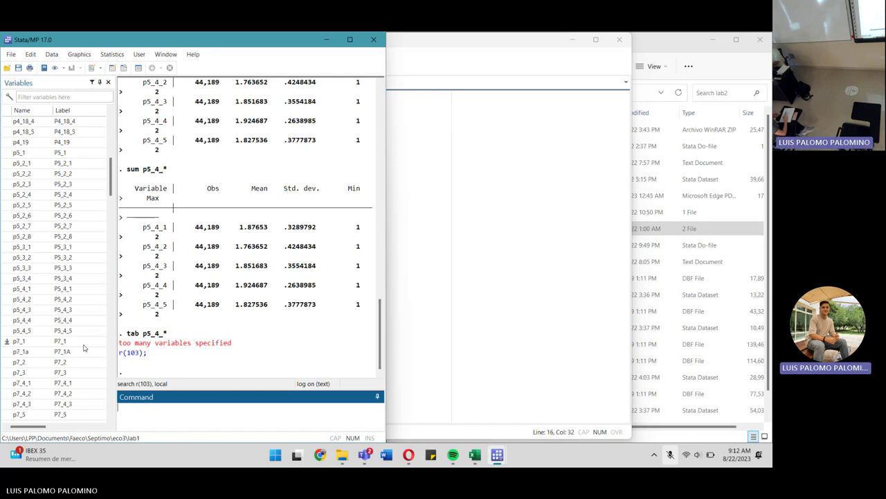
pyautogui.scroll(-5, 84, 348)
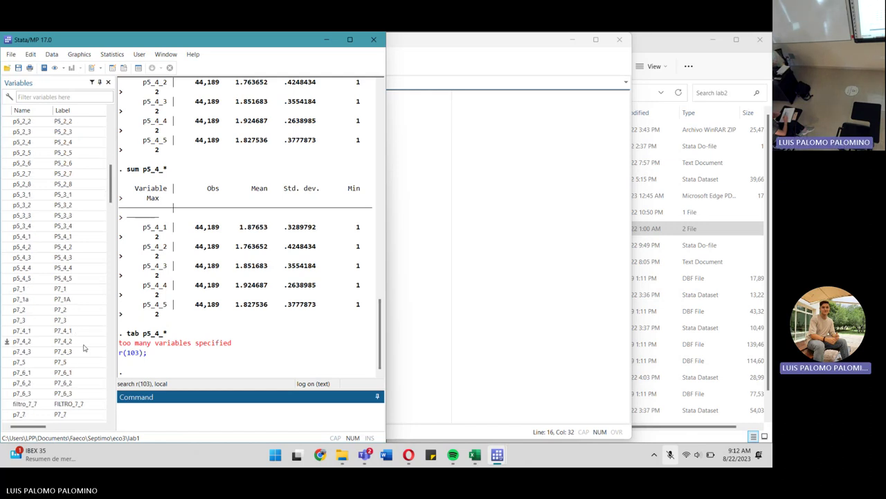
pyautogui.scroll(-7, 83, 347)
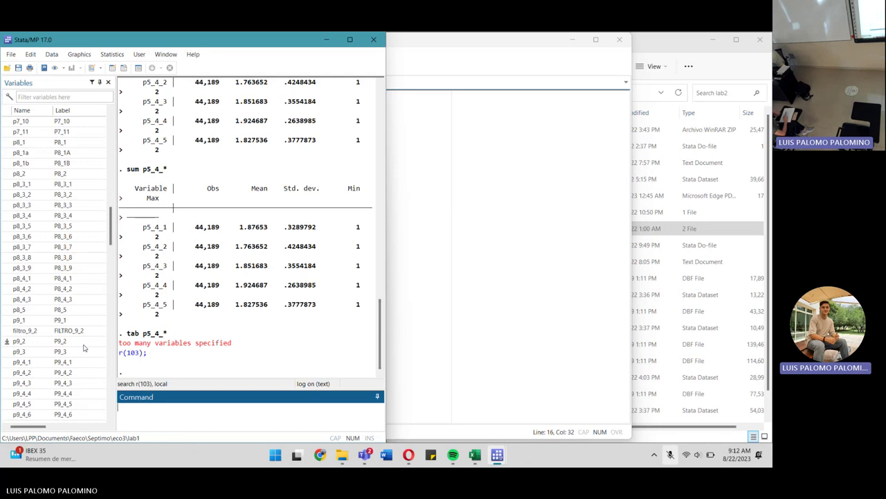
pyautogui.scroll(17, 83, 348)
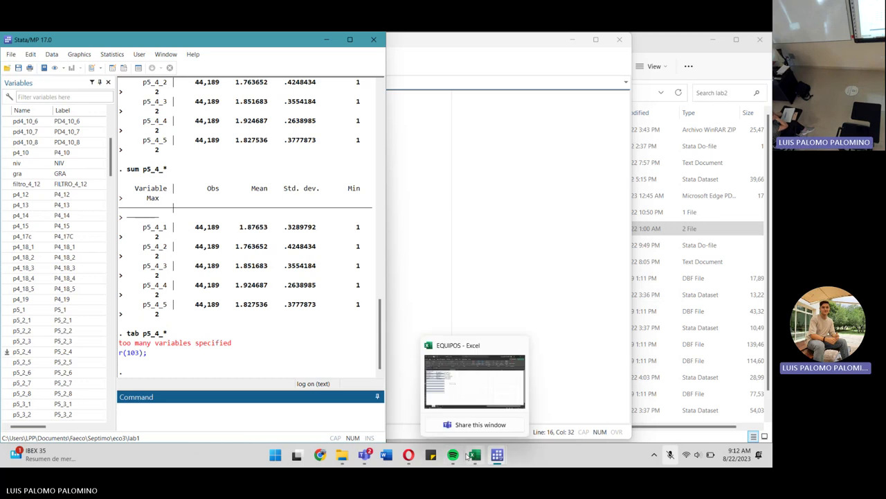
pyautogui.moveTo(364, 454)
pyautogui.moveTo(477, 365)
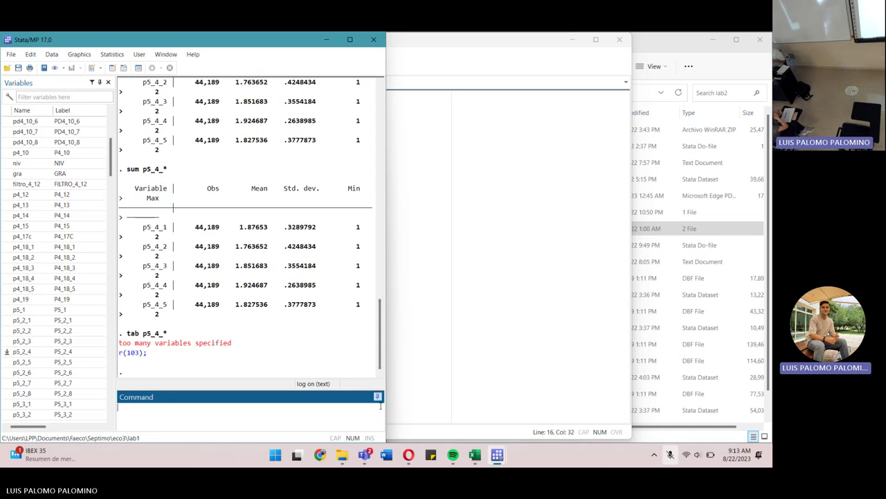
# Hide Excel, bring File Explorer forward and open eco3's lab2 folder of Stata files.
pyautogui.click(476, 460)
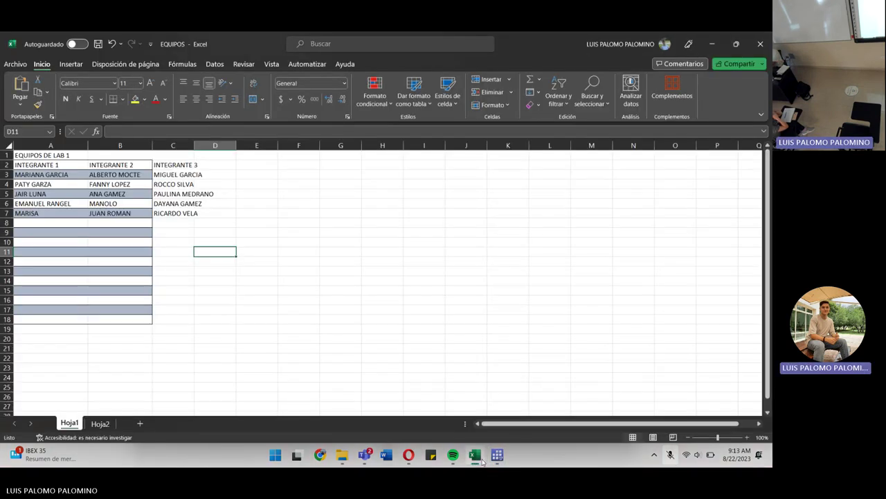
pyautogui.click(476, 460)
pyautogui.click(342, 457)
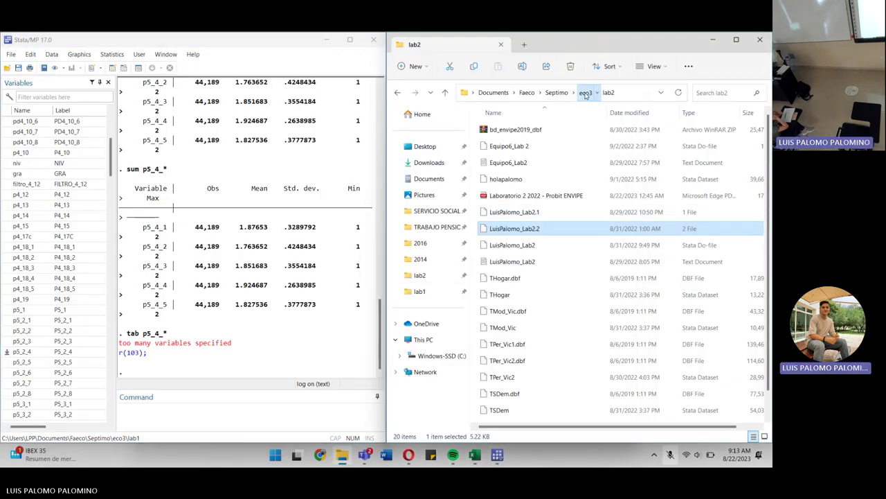
pyautogui.click(585, 92)
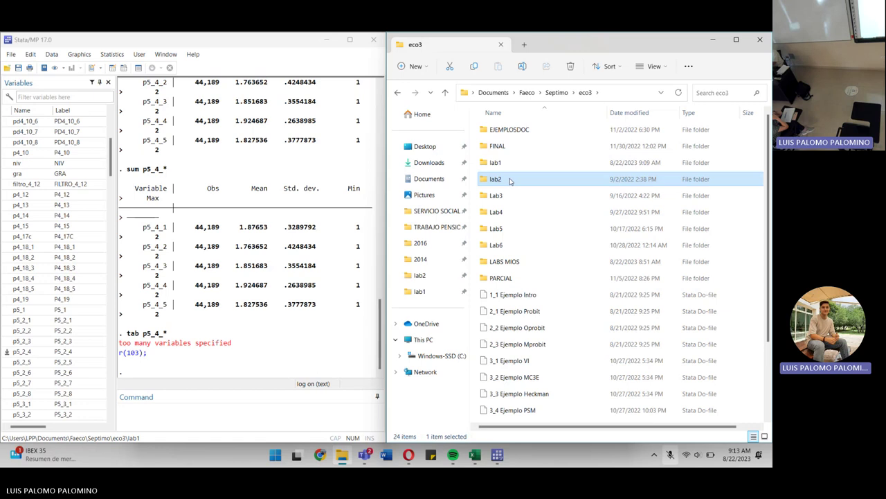
pyautogui.doubleClick(511, 181)
pyautogui.scroll(-1, 529, 236)
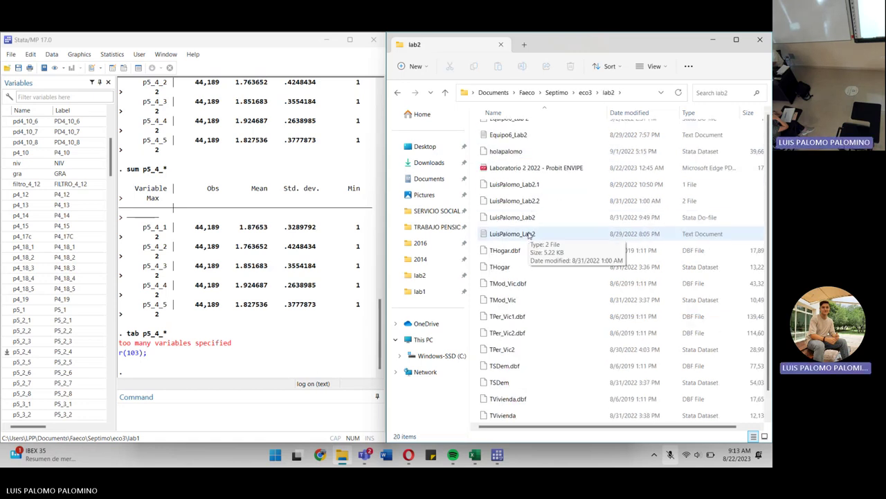
pyautogui.scroll(1, 530, 236)
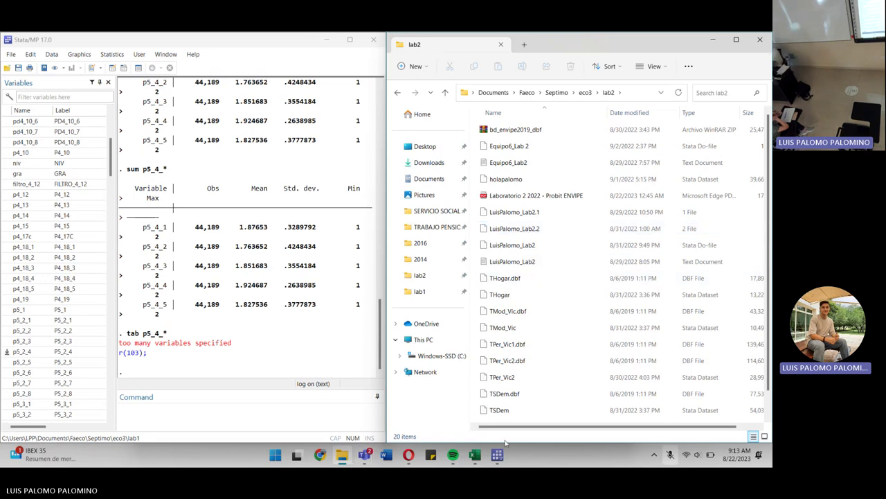
# Return to the do-file editor and add blank lines below the import delimited TMODULO line.
pyautogui.moveTo(498, 454)
pyautogui.click(598, 381)
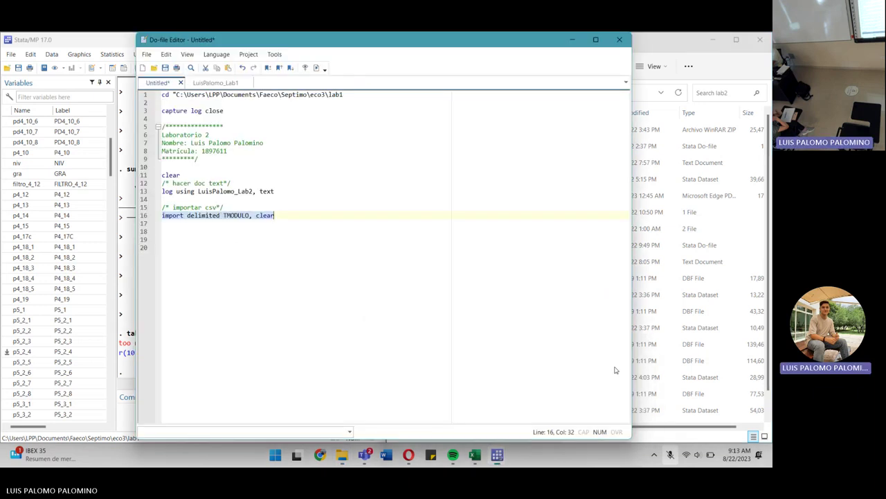
pyautogui.press('Delete')
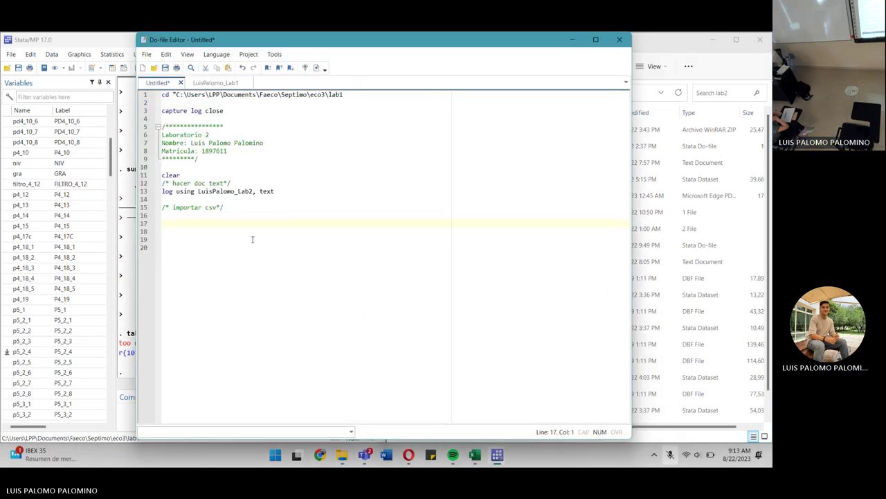
pyautogui.hotkey('ctrl', 'z')
pyautogui.press('Down')
pyautogui.press('Return')
pyautogui.press('Return')
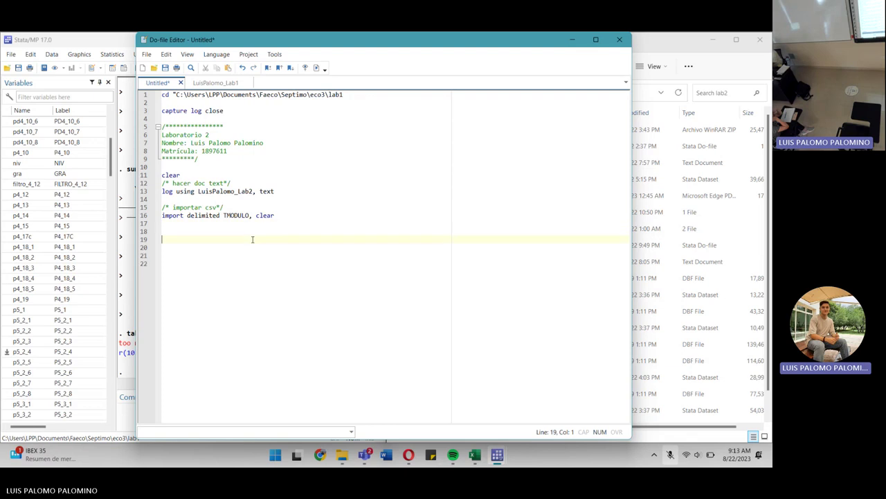
# Copy 'save TMODULO.dta, replace' from the Lab1 do-file onto line 19 and run it.
pyautogui.click(216, 82)
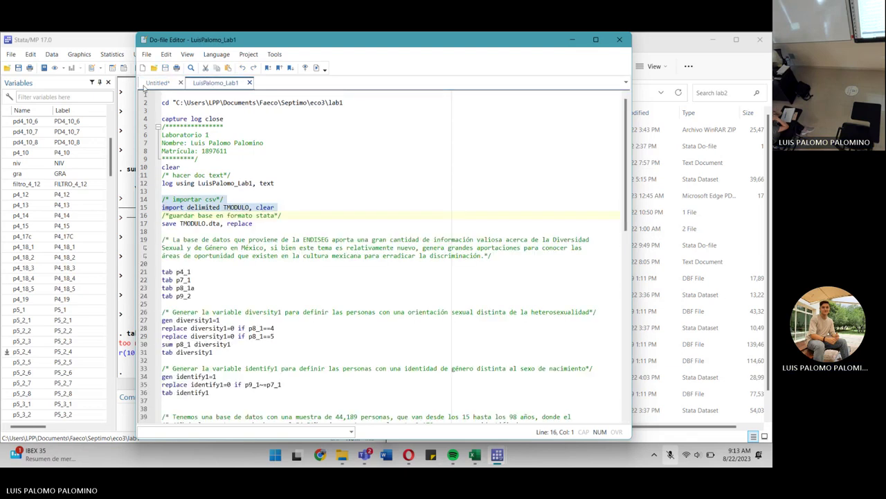
pyautogui.moveTo(253, 223); pyautogui.dragTo(162, 223)
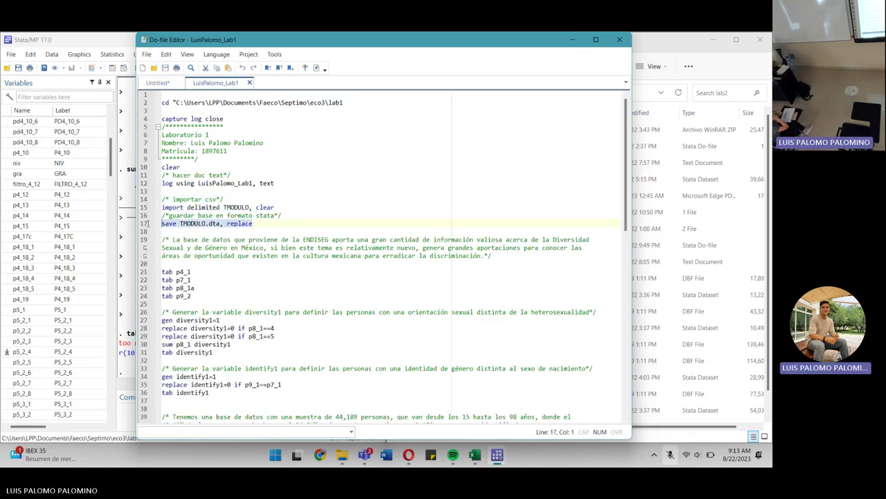
pyautogui.hotkey('ctrl', 'c')
pyautogui.click(157, 83)
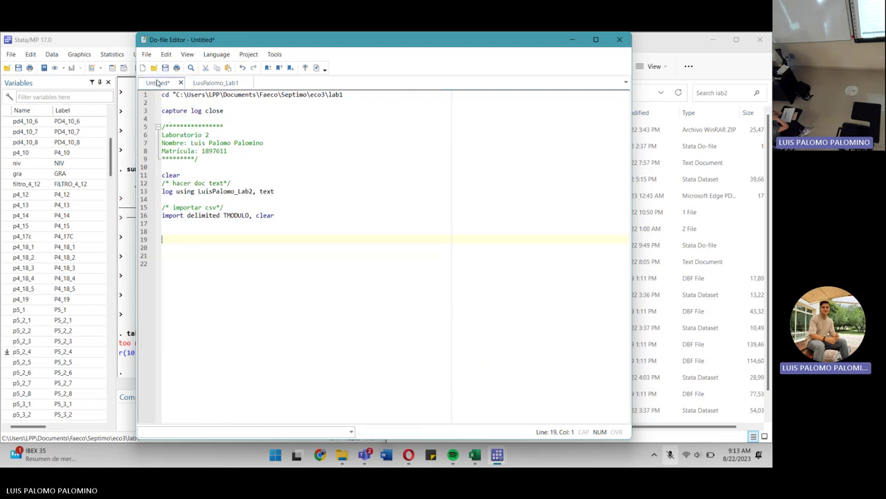
pyautogui.hotkey('ctrl', 'v')
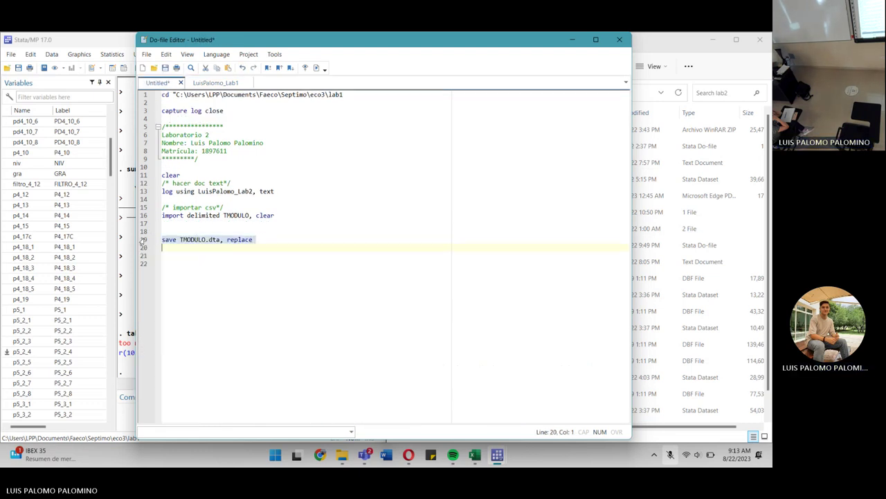
pyautogui.hotkey('ctrl', 'd')
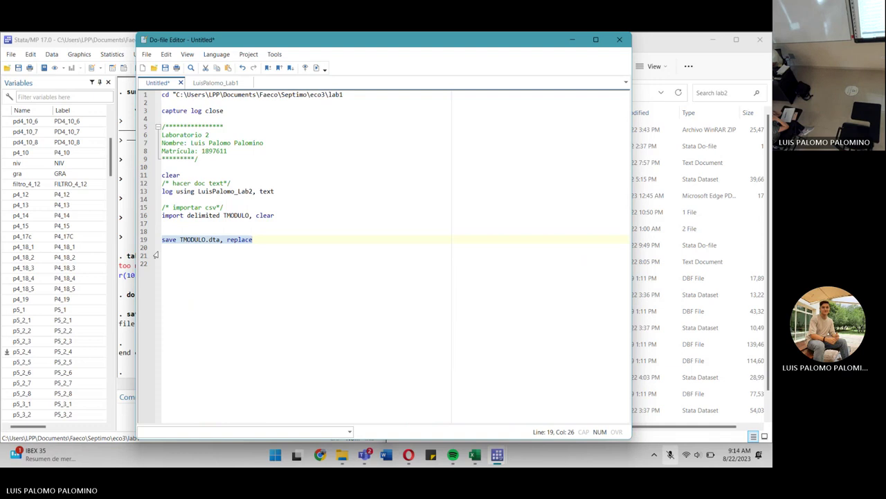
# Start a gen command below the save line, checking lab 1's do-file for reference.
pyautogui.click(174, 254)
pyautogui.press('Return')
pyautogui.press('Return')
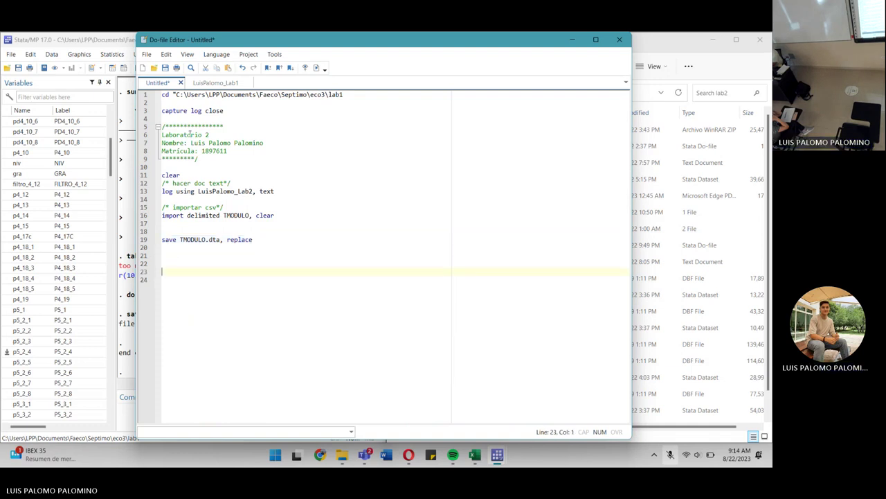
pyautogui.click(215, 82)
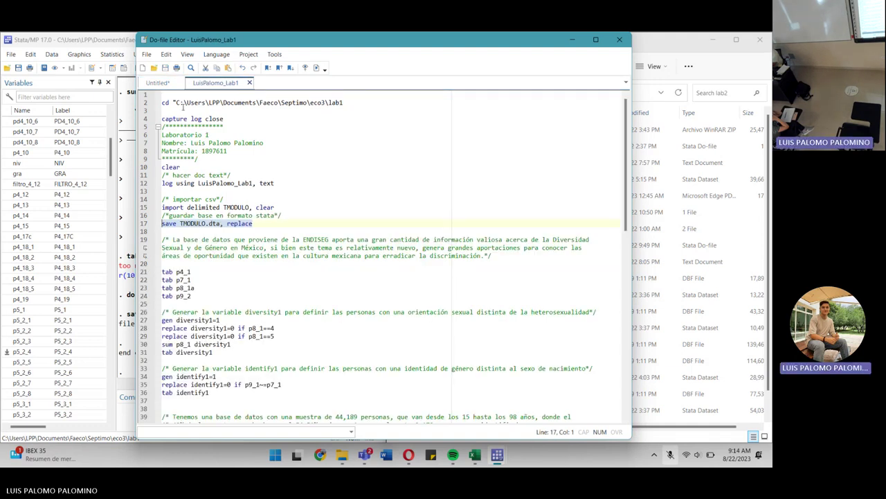
pyautogui.click(157, 82)
pyautogui.write('gen')
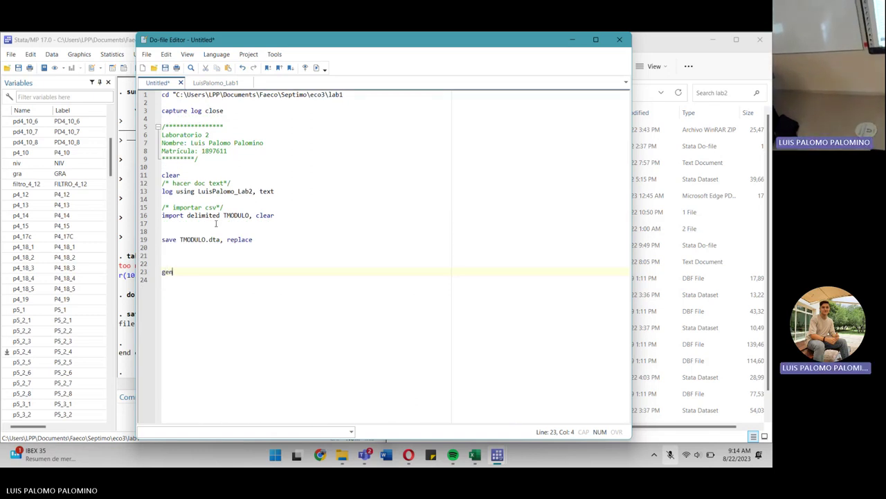
pyautogui.click(215, 82)
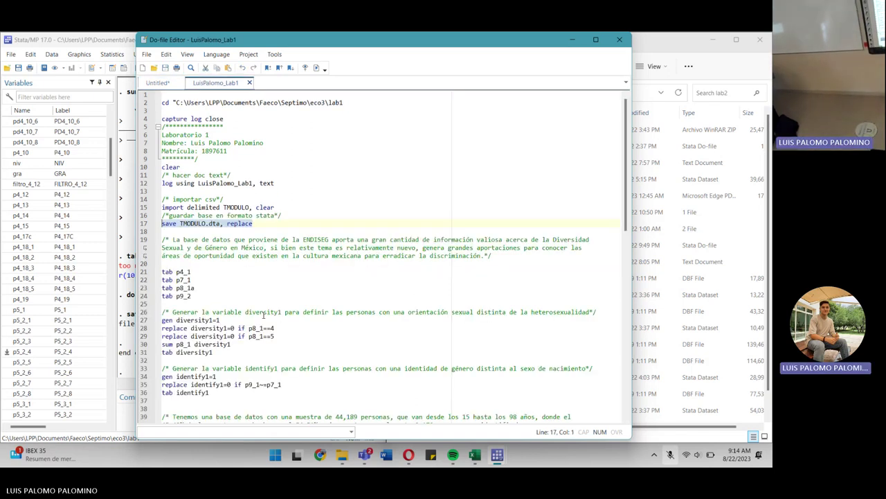
pyautogui.click(157, 82)
pyautogui.click(226, 264)
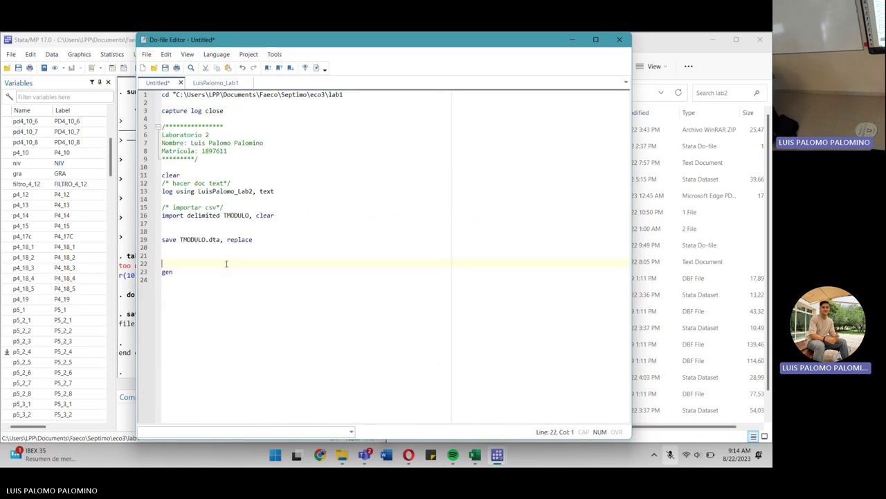
pyautogui.press('BackSpace')
pyautogui.press('BackSpace')
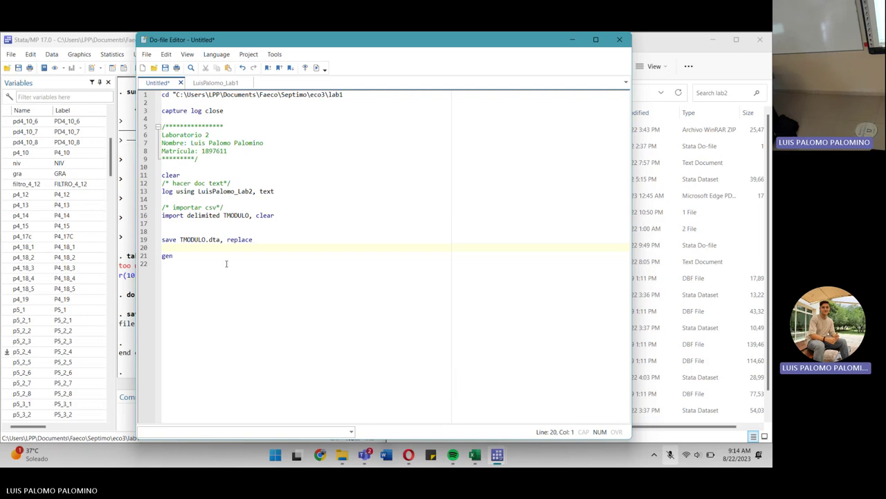
# Add the comment /*generar variable dicotomica*/ to the new lab do-file.
pyautogui.write('/*generar va')
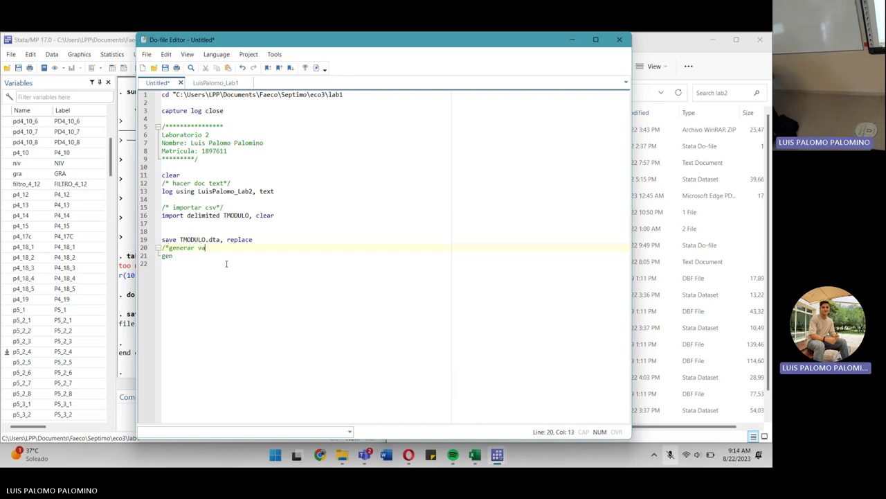
pyautogui.write('riable dicotomica')
pyautogui.press('BackSpace')
pyautogui.press('BackSpace')
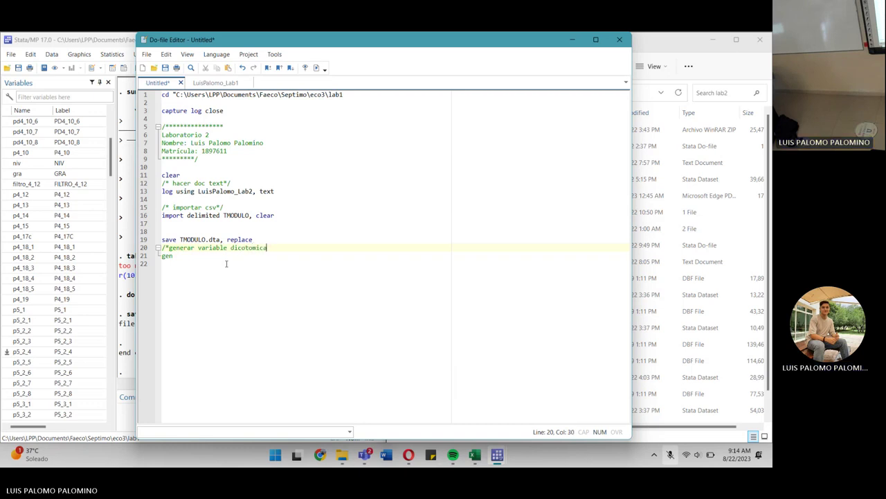
pyautogui.write('*/')
# Write gen violencia=1, modelled on the earlier do-file's gen identify1=1 line.
pyautogui.click(206, 84)
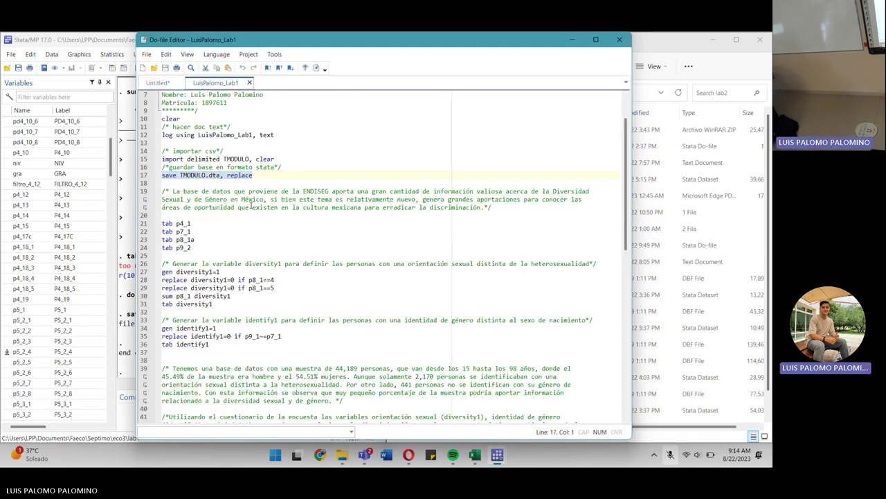
pyautogui.scroll(-2, 251, 206)
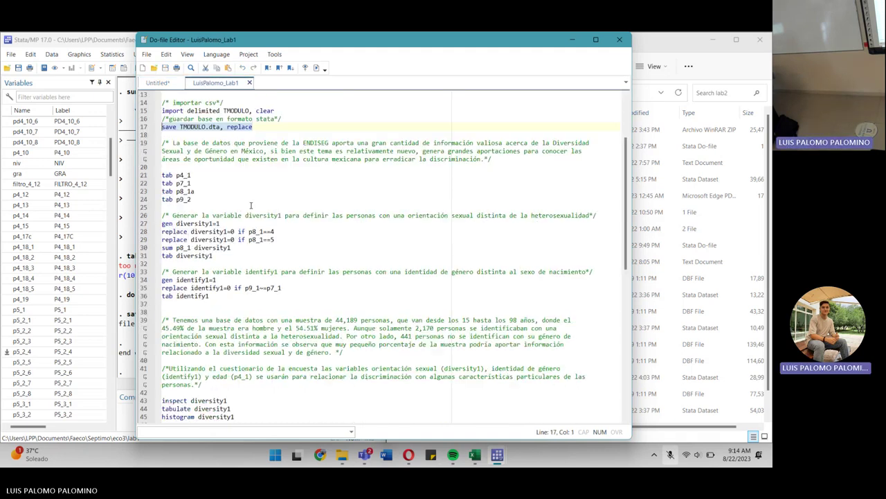
pyautogui.tripleClick(164, 281)
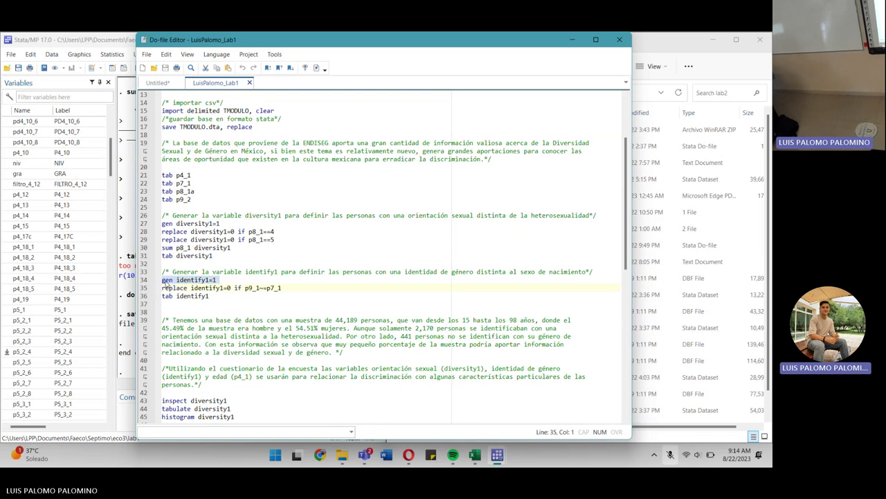
pyautogui.click(172, 84)
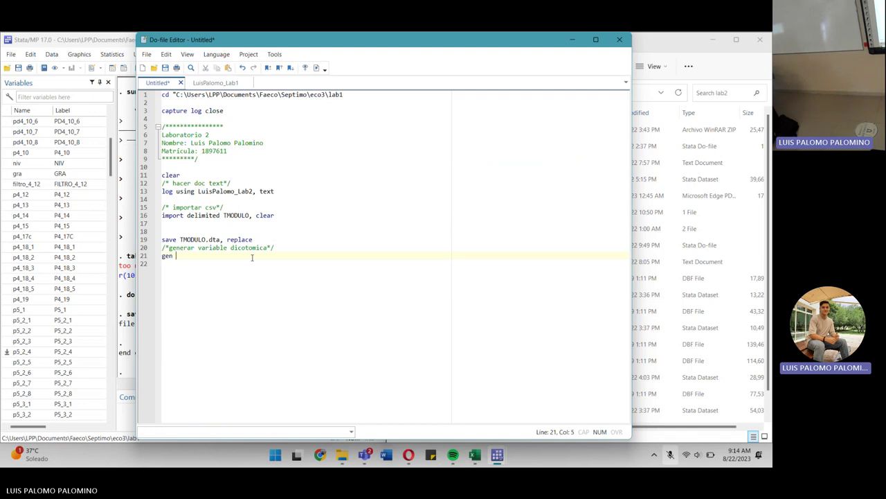
pyautogui.write('violencia')
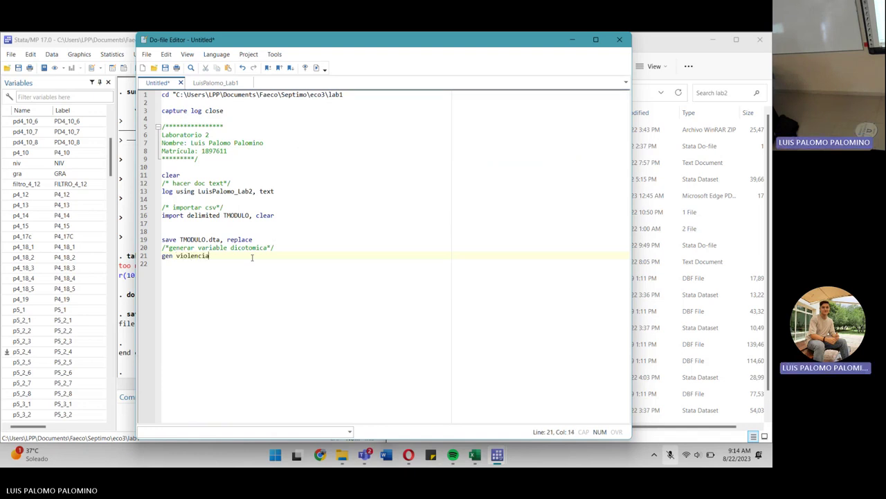
pyautogui.write('=1')
# Execute the gen violencia=1 line and confirm violencia in the Variables list.
pyautogui.click(141, 256)
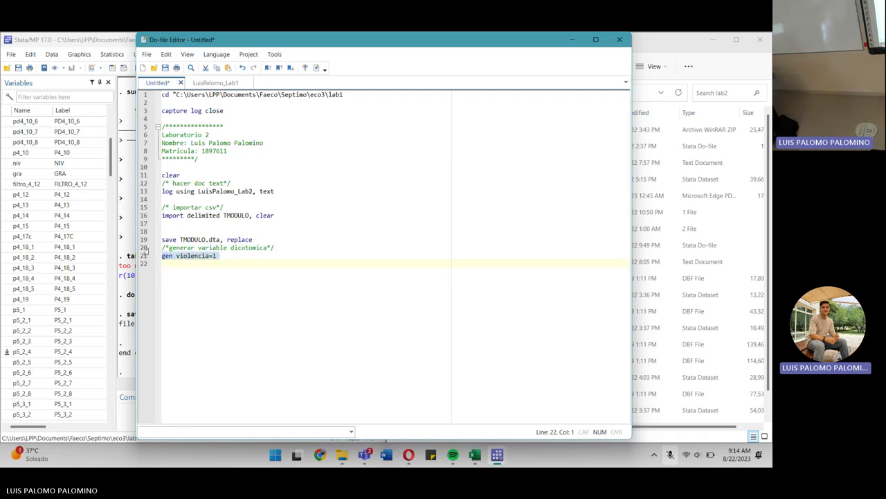
pyautogui.click(318, 68)
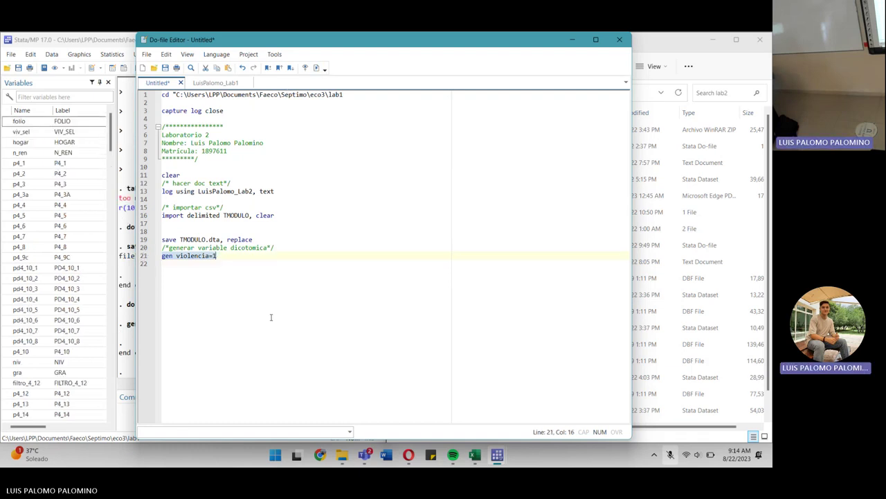
pyautogui.scroll(-10, 47, 312)
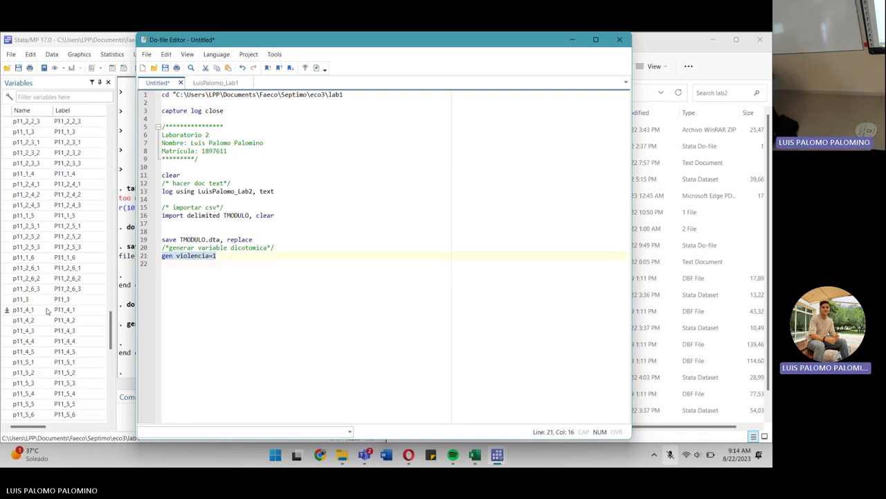
pyautogui.scroll(-5, 47, 312)
# Check the new violencia variable, then browse TMODULO's 229 variables in the Data Editor.
pyautogui.click(31, 414)
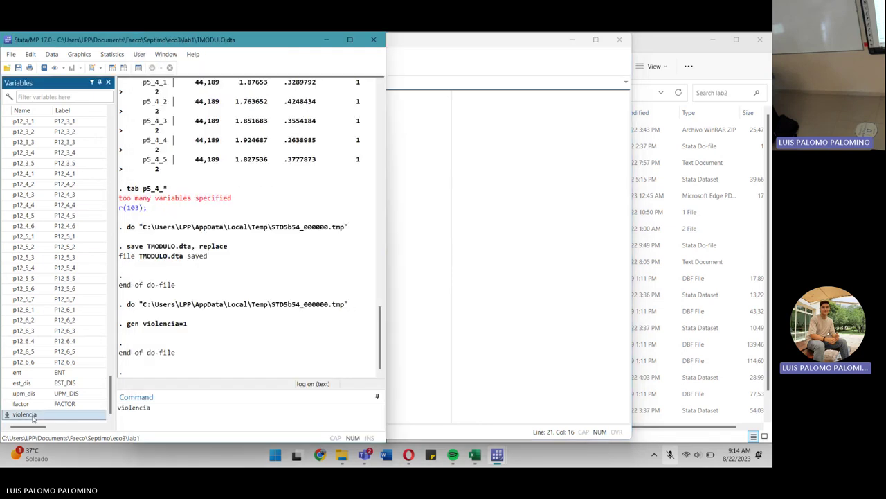
pyautogui.click(111, 68)
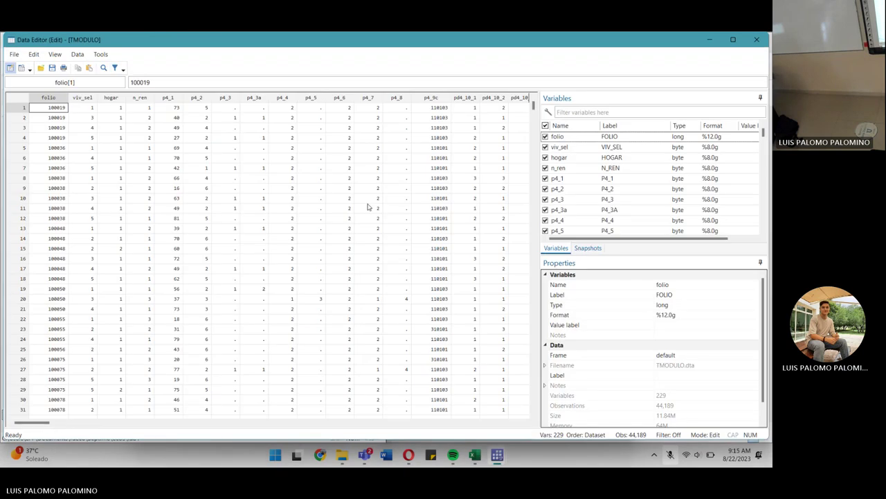
pyautogui.hscroll(20, 368, 206)
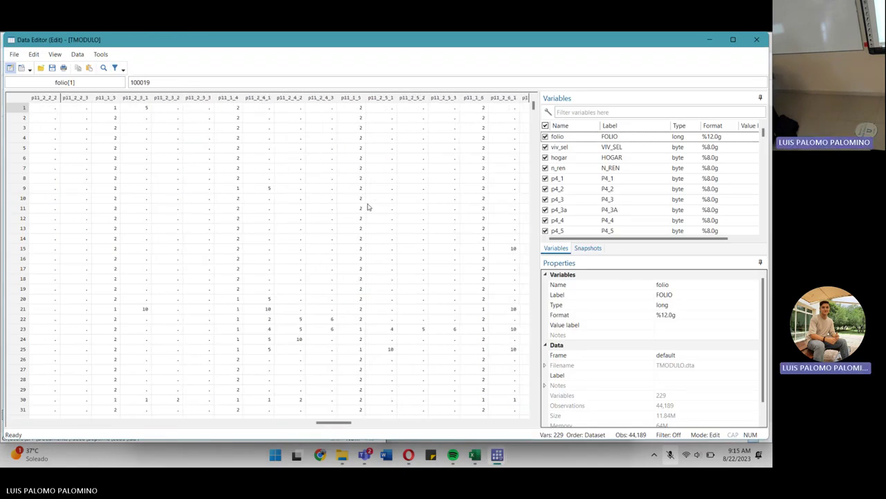